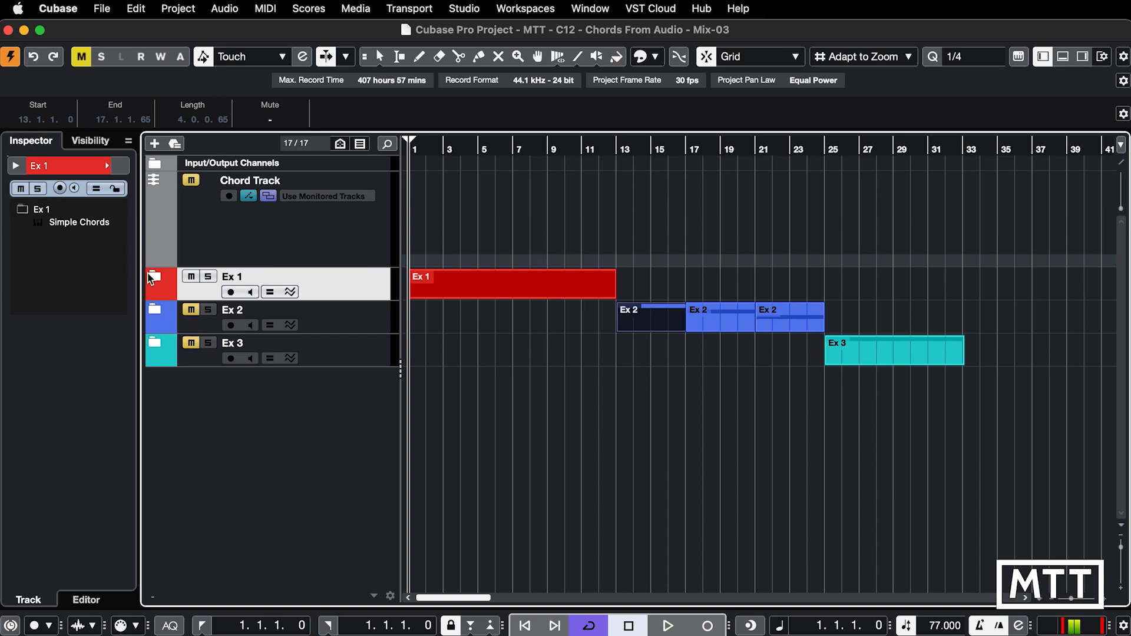
Expand the Ex 1 folder track, increase the height of its Simple Chords track and select that track.
click(154, 276)
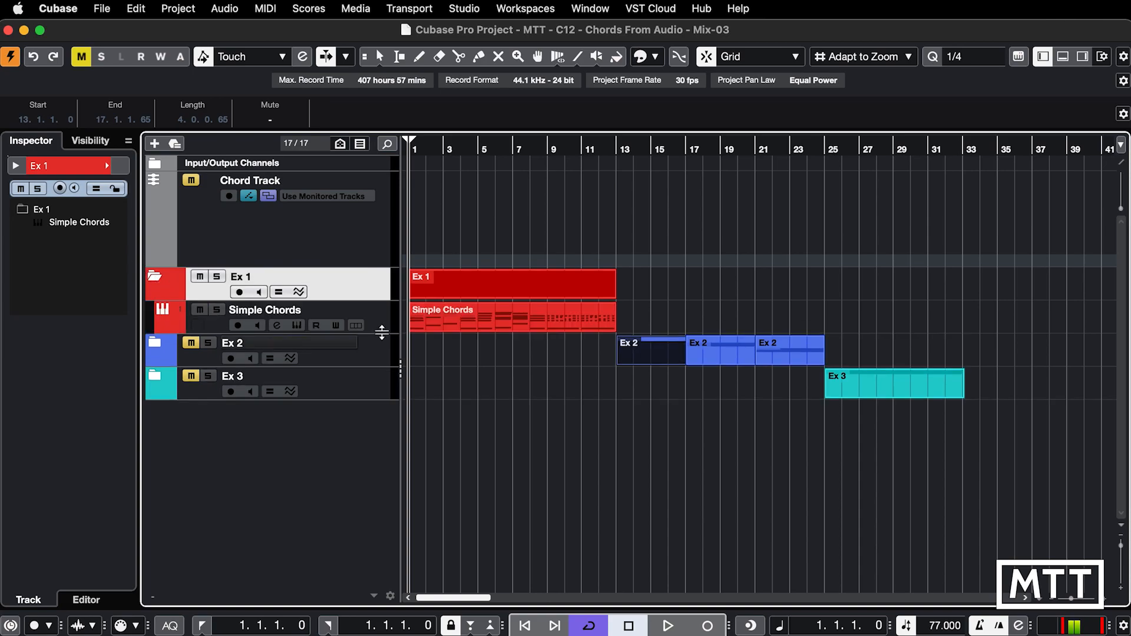
click(381, 331)
drag(381, 331, 381, 366)
click(480, 354)
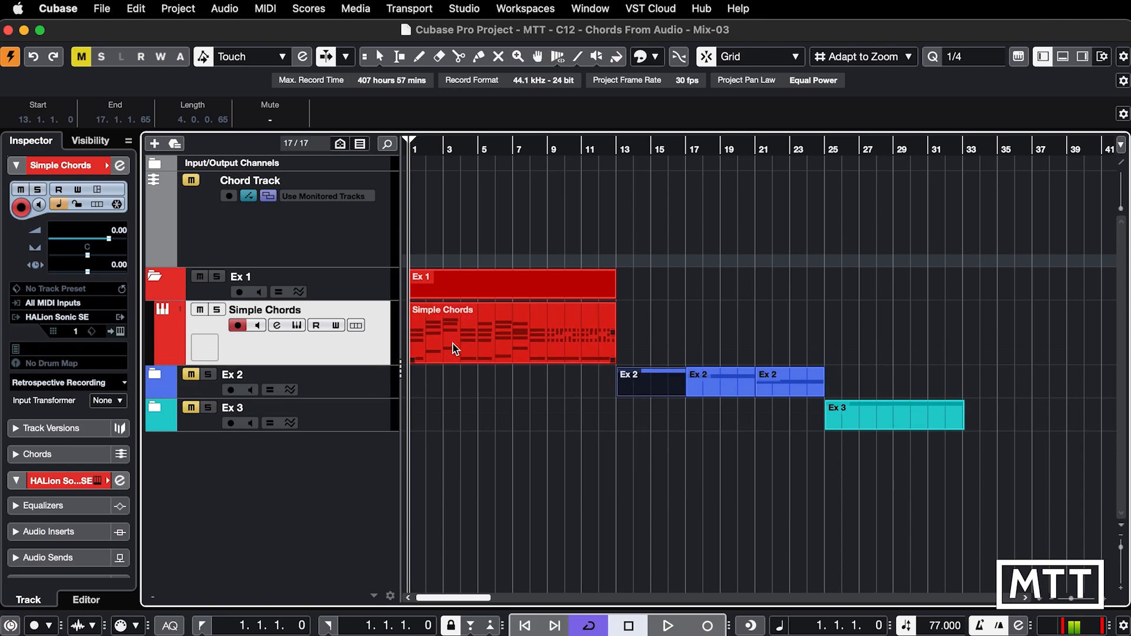
Open the Simple Chords MIDI part in the note editor, examine its chords from bar 1 to 13, and close the editor.
double_click(467, 344)
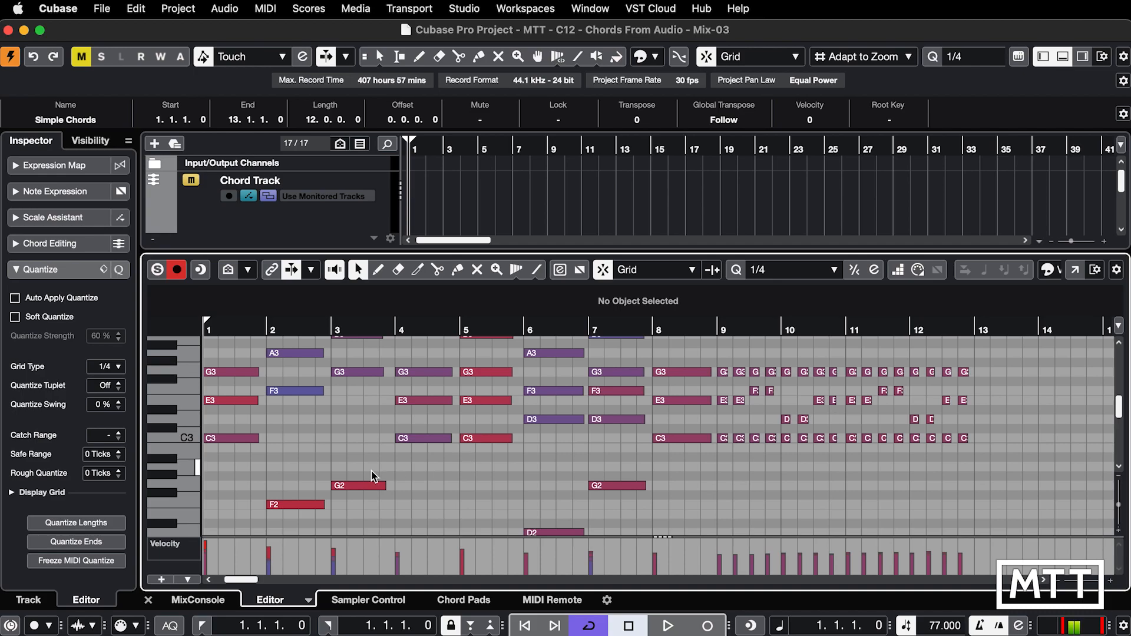
scroll(292, 475, down, 3)
scroll(292, 474, up, 2)
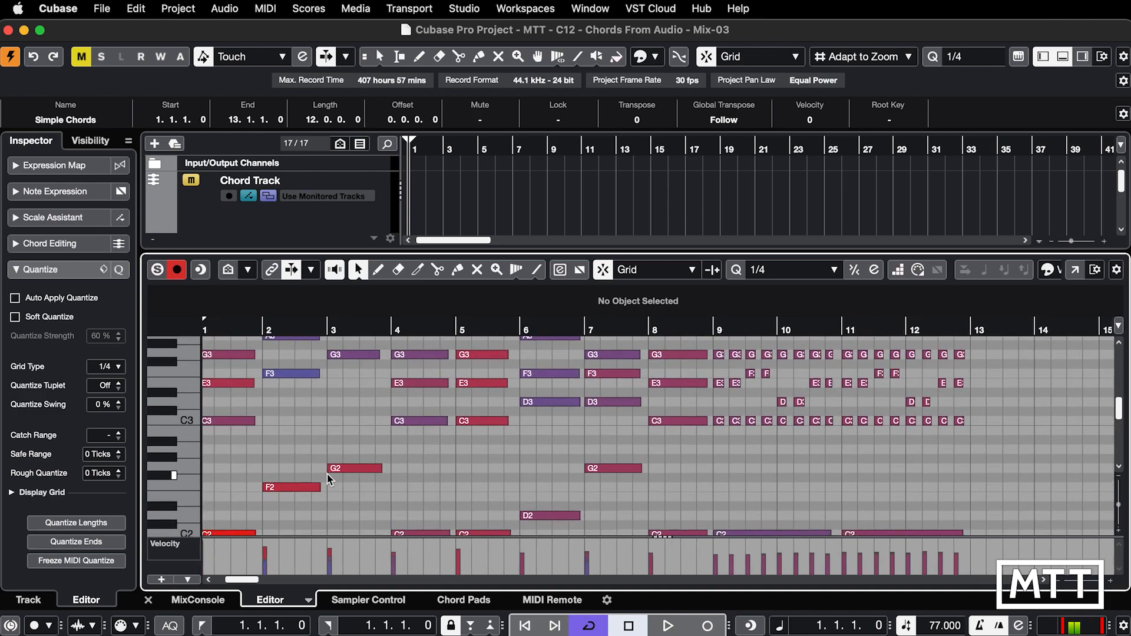
scroll(412, 475, down, 2)
scroll(412, 475, up, 4)
scroll(433, 475, right, 3)
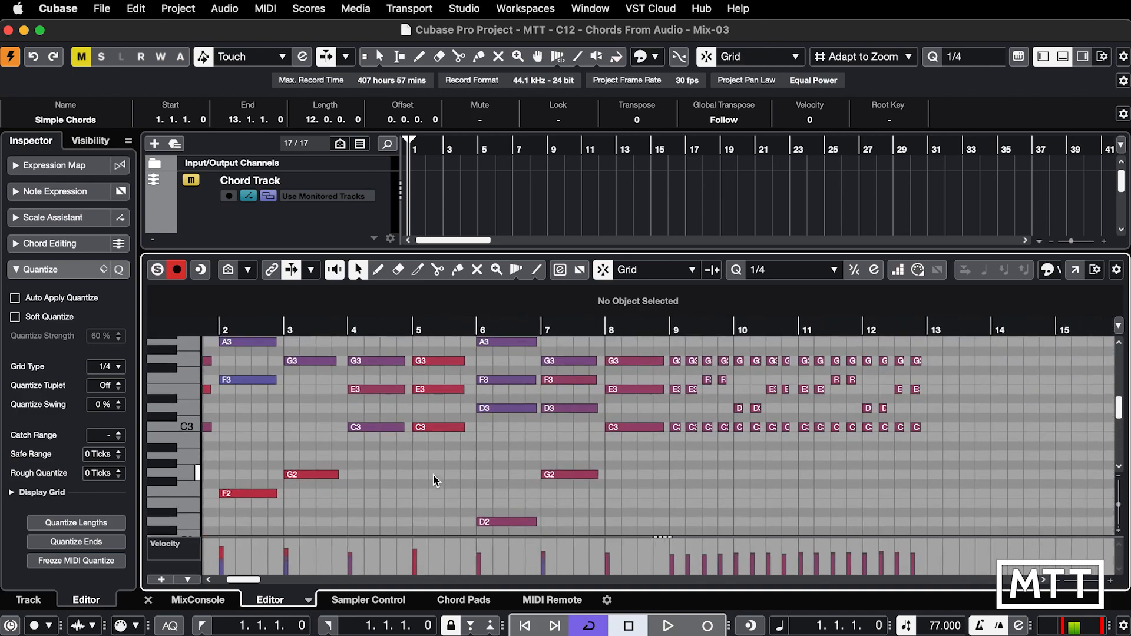
scroll(469, 485, down, 3)
scroll(468, 482, right, 2)
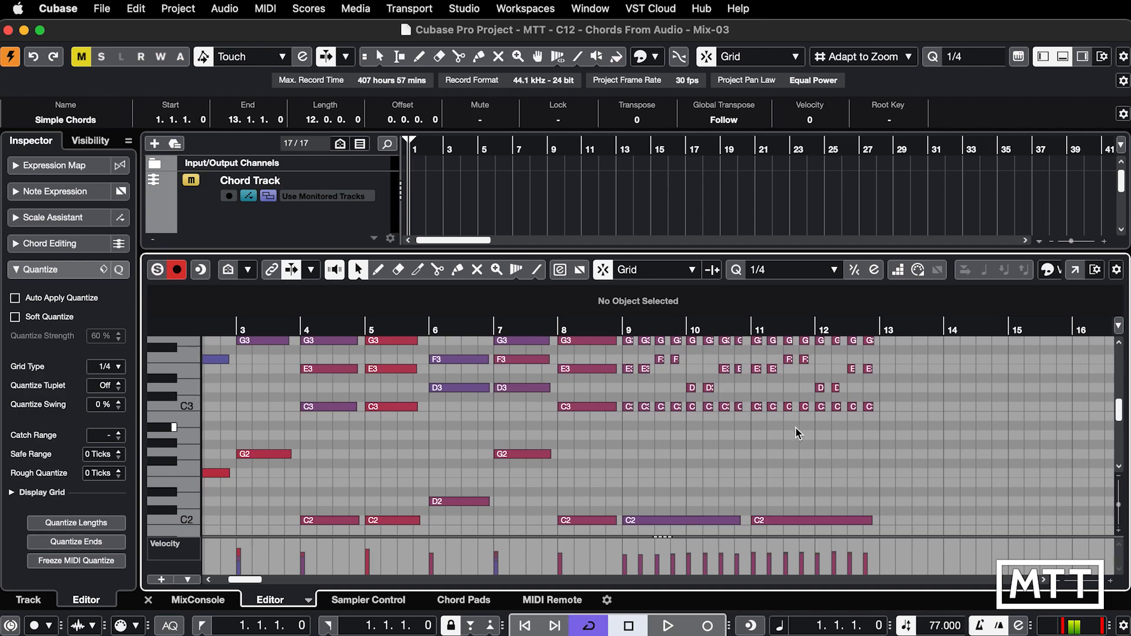
key(super+e)
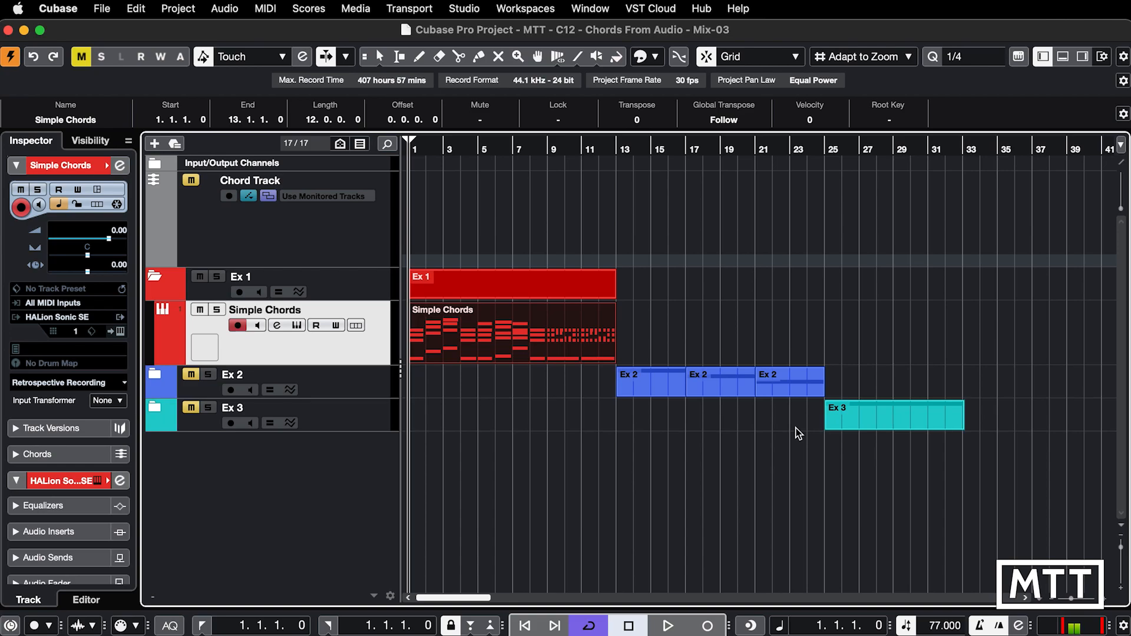
Render the Simple Chords MIDI part in place as an audio event.
key(1)
right_click(500, 333)
mouse_move(599, 451)
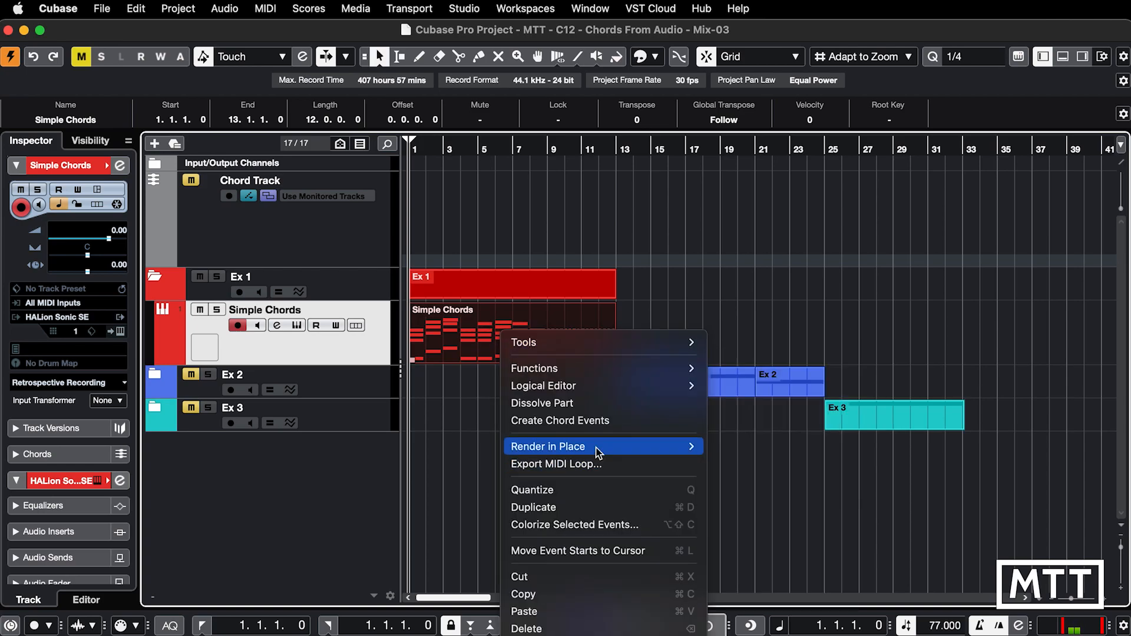
click(739, 451)
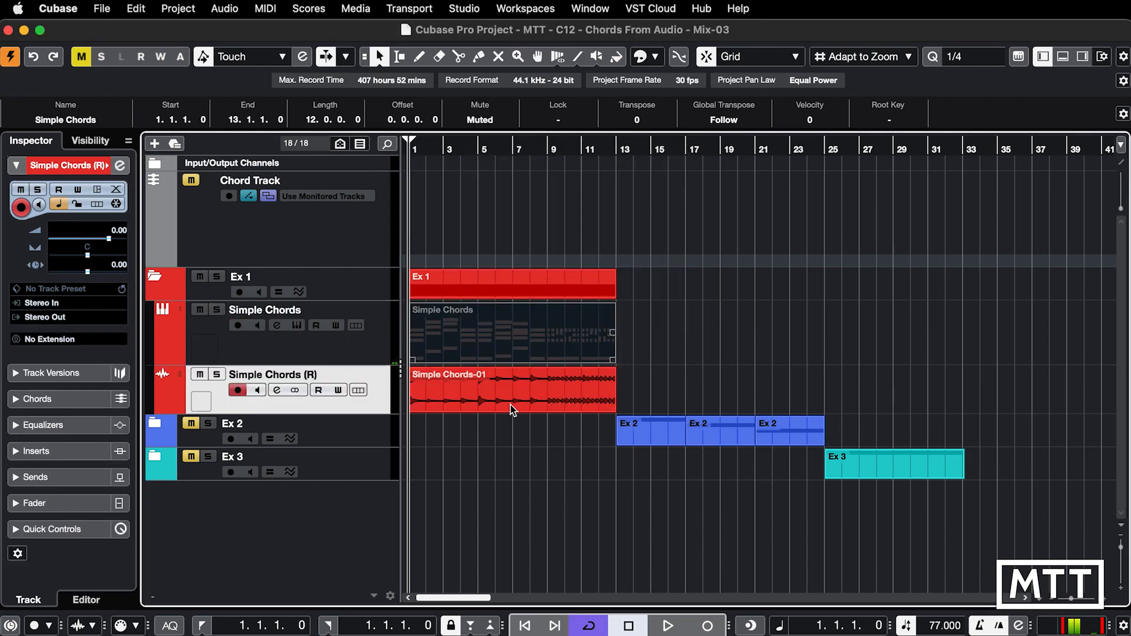
Solo the rendered Simple Chords (R) track and audition it from the start, bar 5 and bar 9.
click(217, 375)
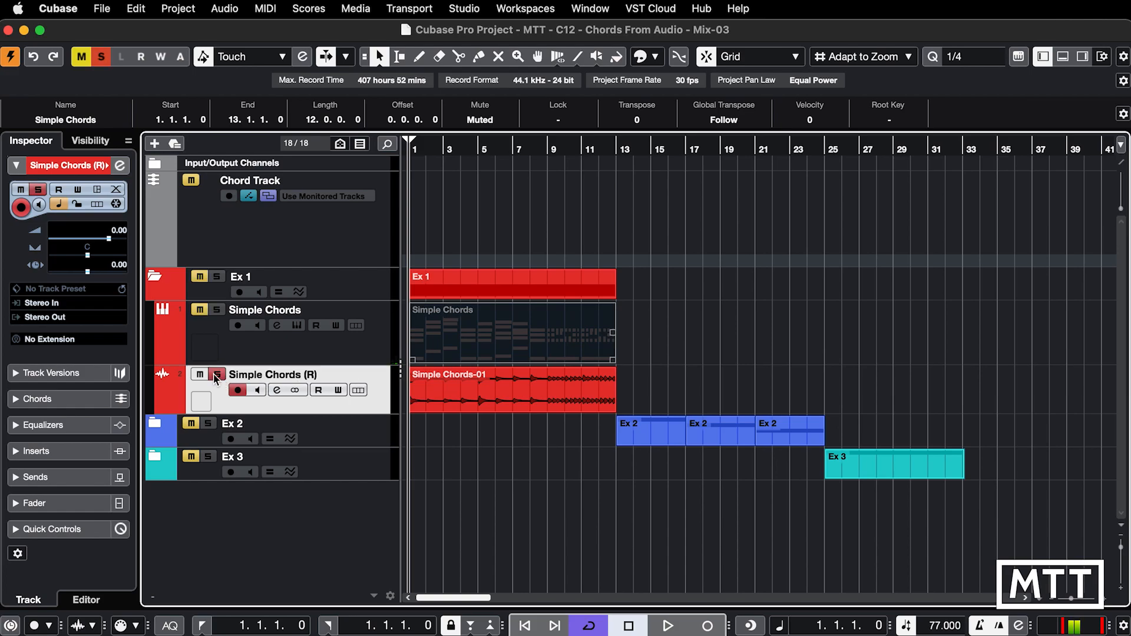
key(space)
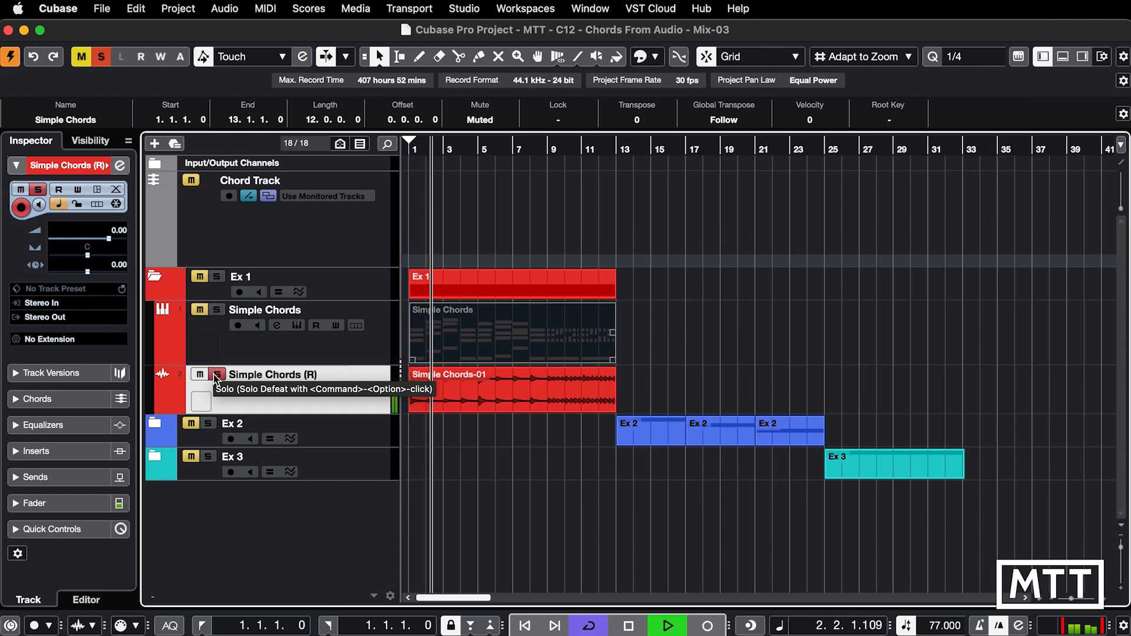
click(479, 150)
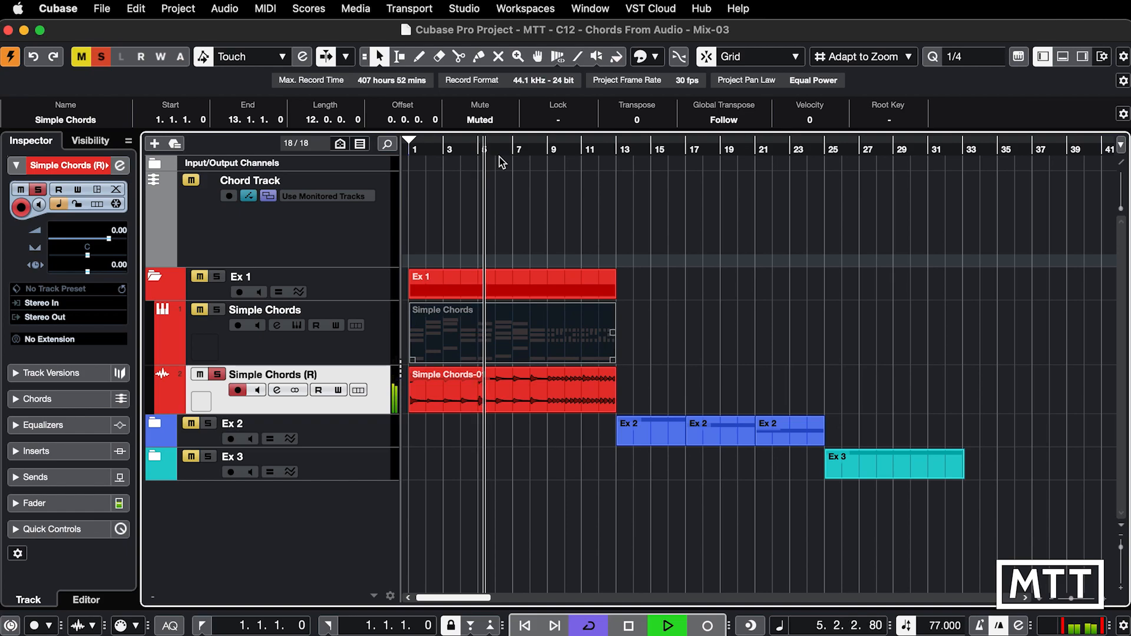
key(space)
click(552, 152)
key(space)
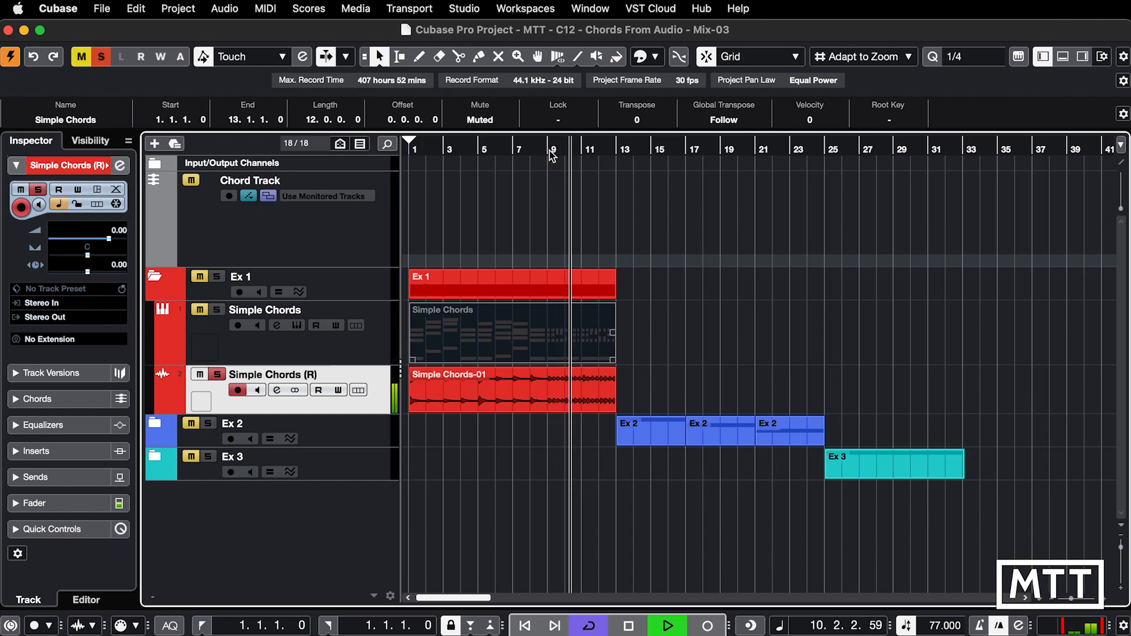
key(space)
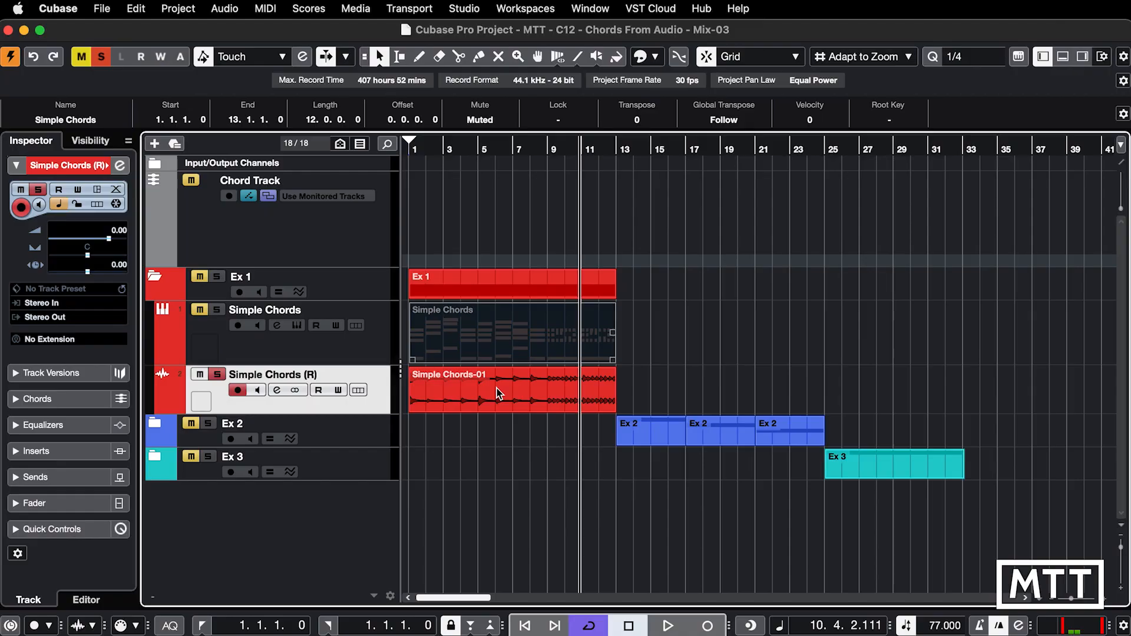
Generate chord events on the Chord Track from the Simple Chords-01 audio event.
drag(496, 387, 494, 202)
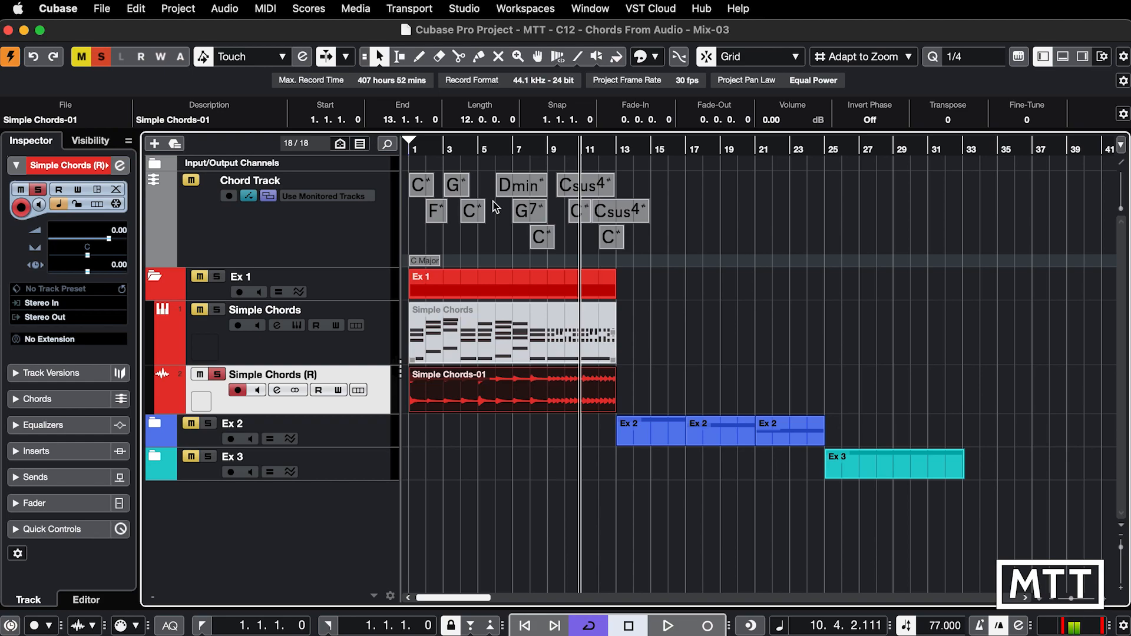
key(h)
key(h)
key(h)
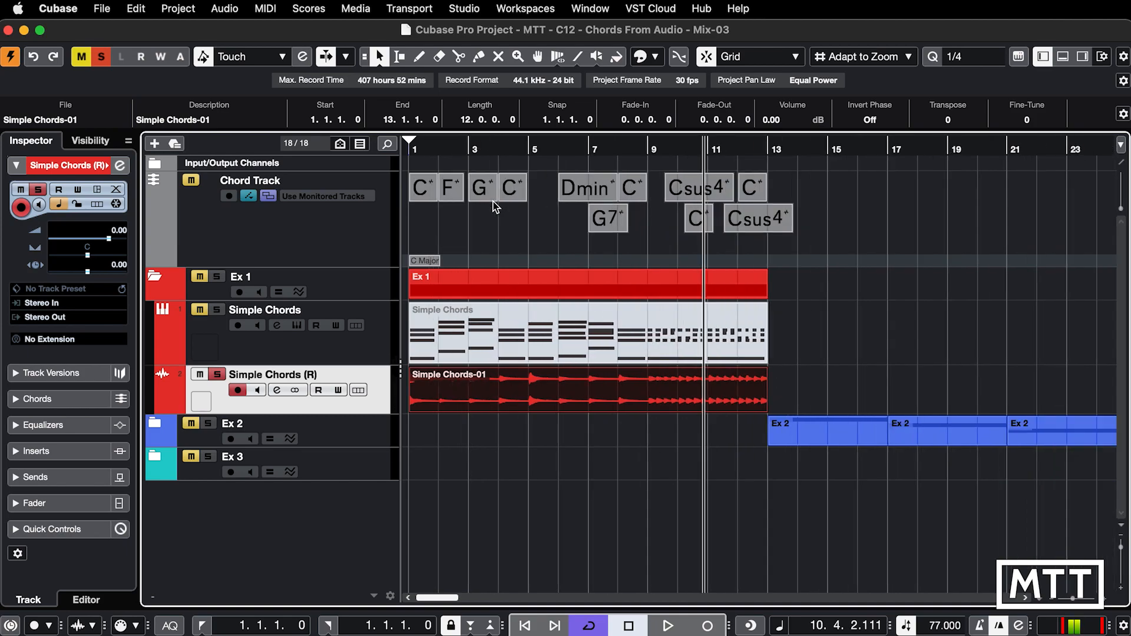
key(h)
key(h)
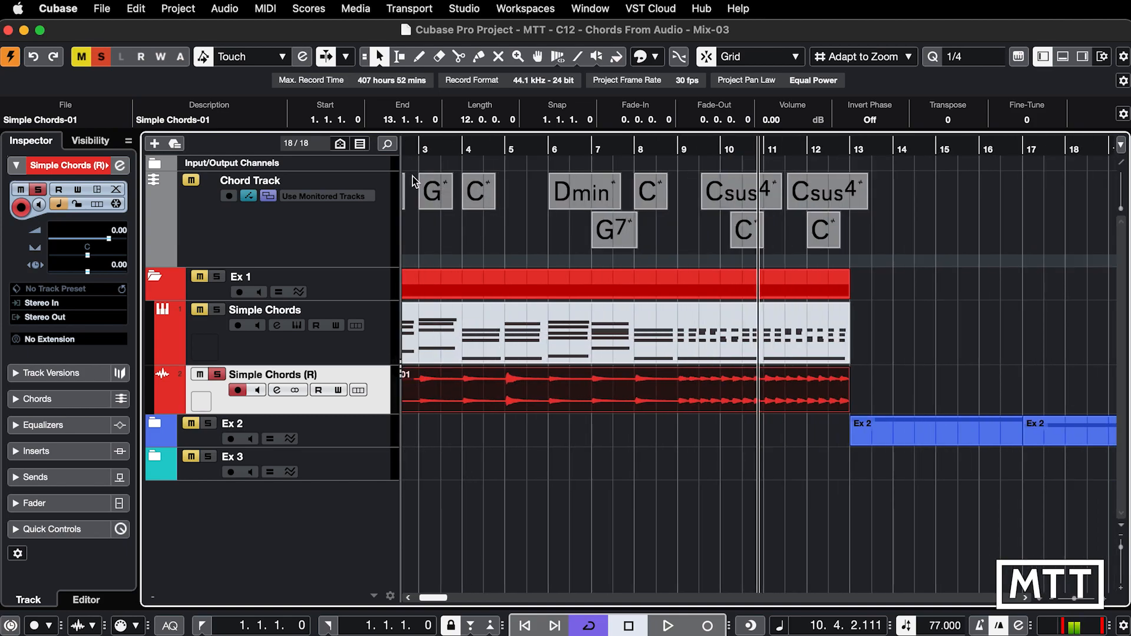
Narrow the track list, hide the Inspector zone and return the project cursor to the start.
drag(400, 222, 325, 222)
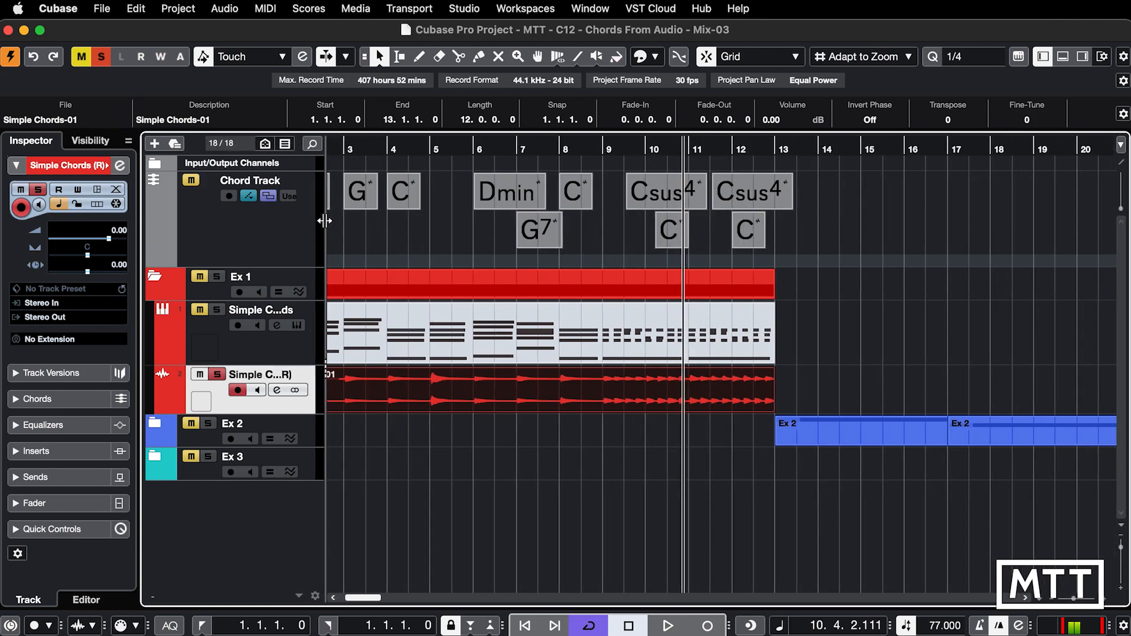
key(alt+super+l)
key(Home)
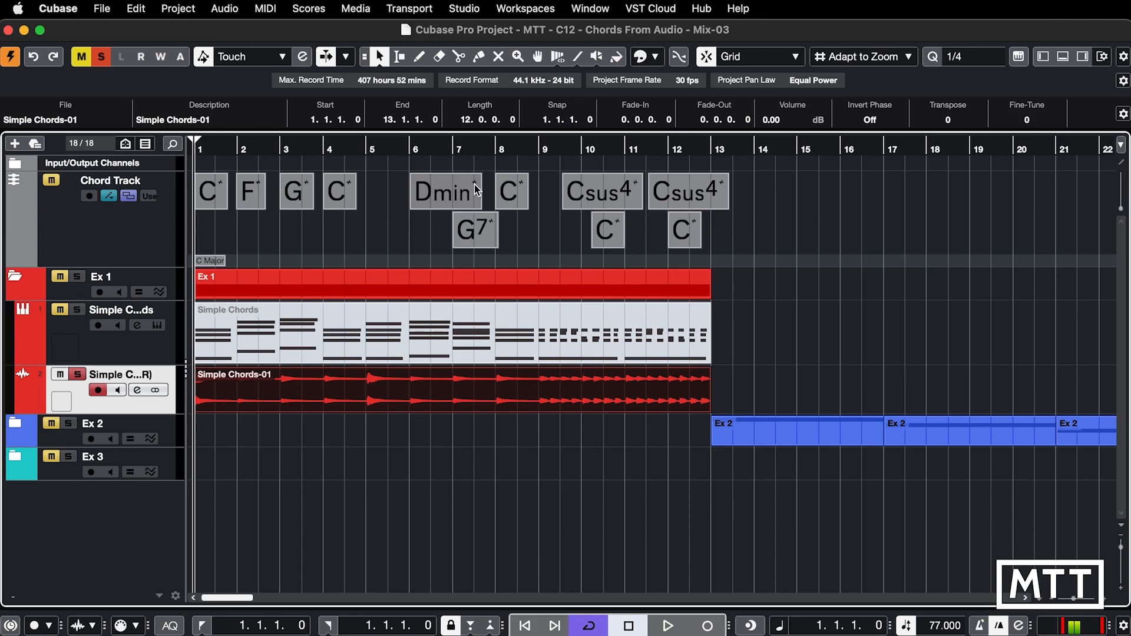
Try the detected alternatives C6, C7 and Cmaj7 for the first chord event in the Chord Assistant, and restore C.
double_click(212, 194)
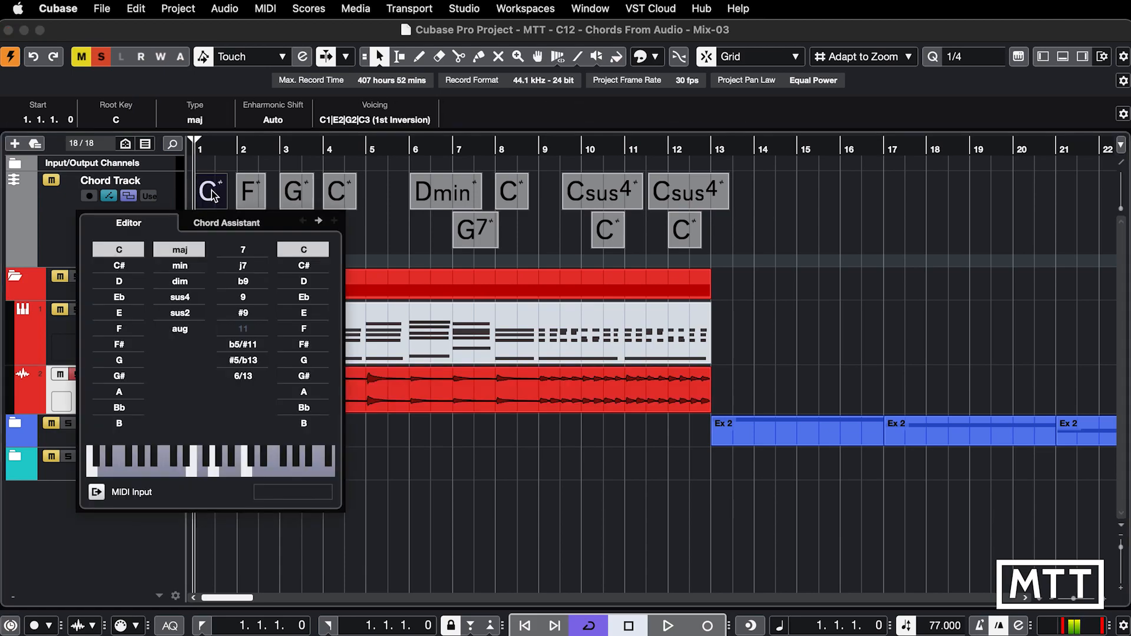
click(218, 226)
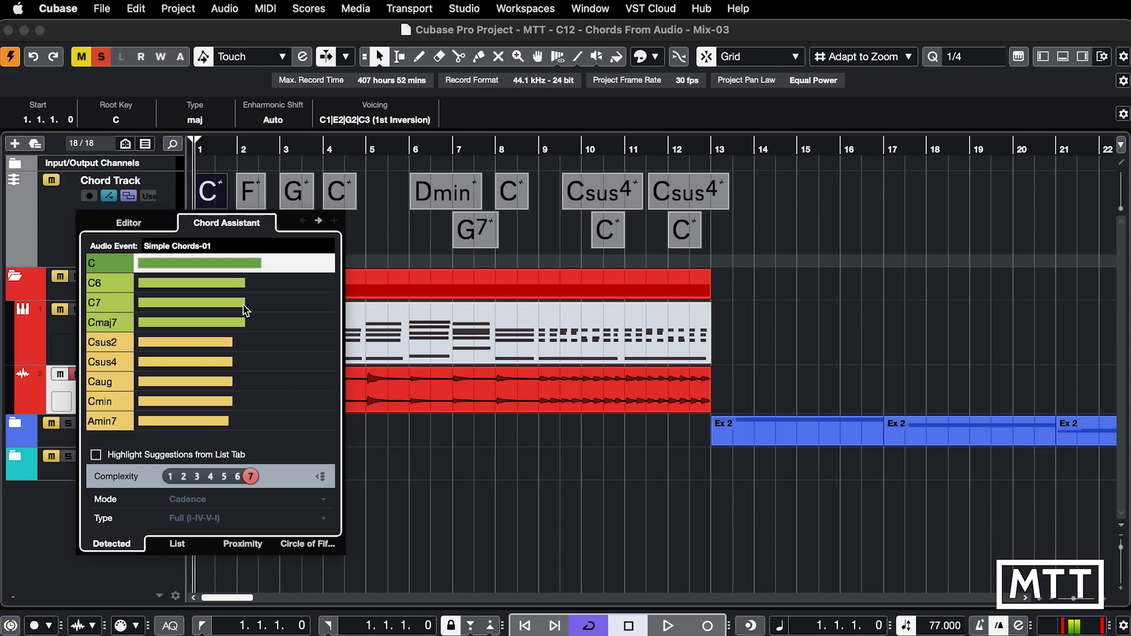
click(258, 288)
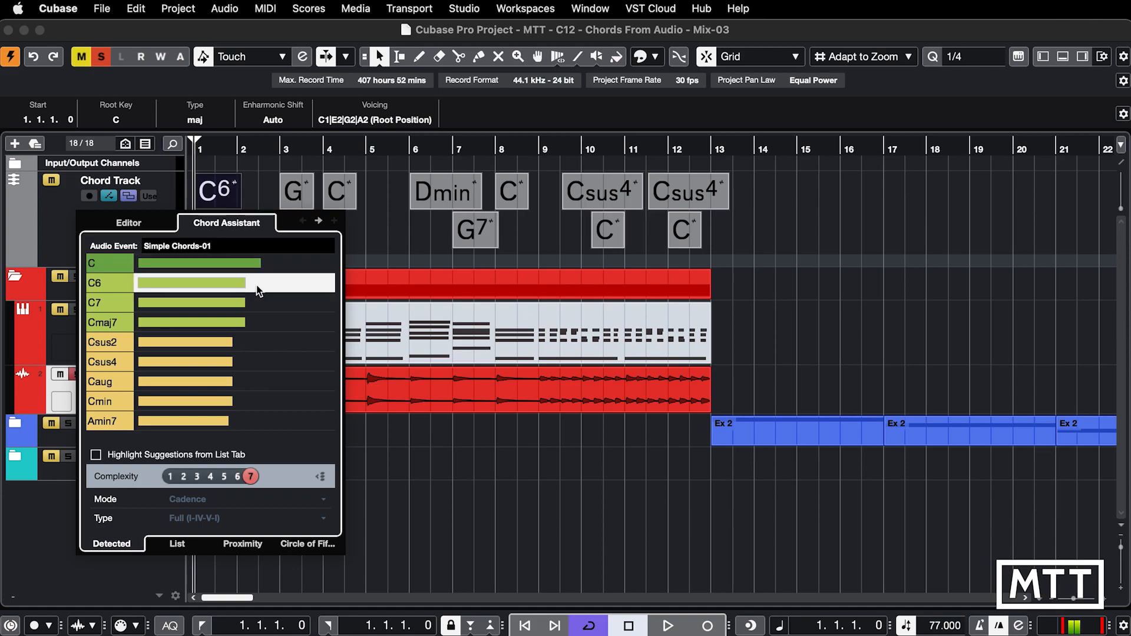
click(257, 308)
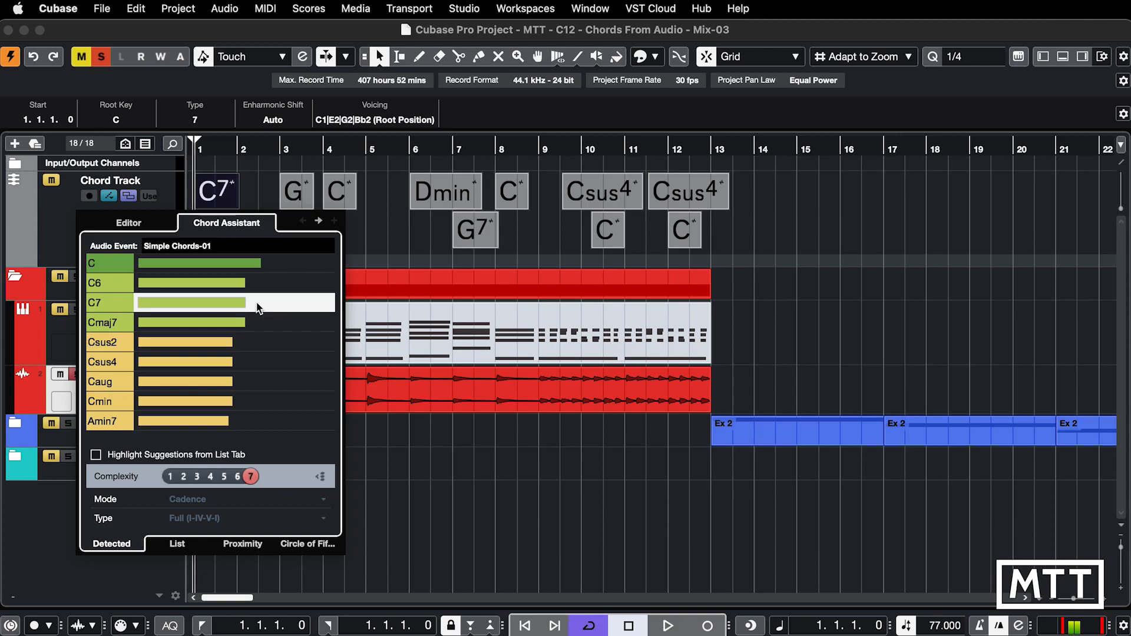
click(258, 318)
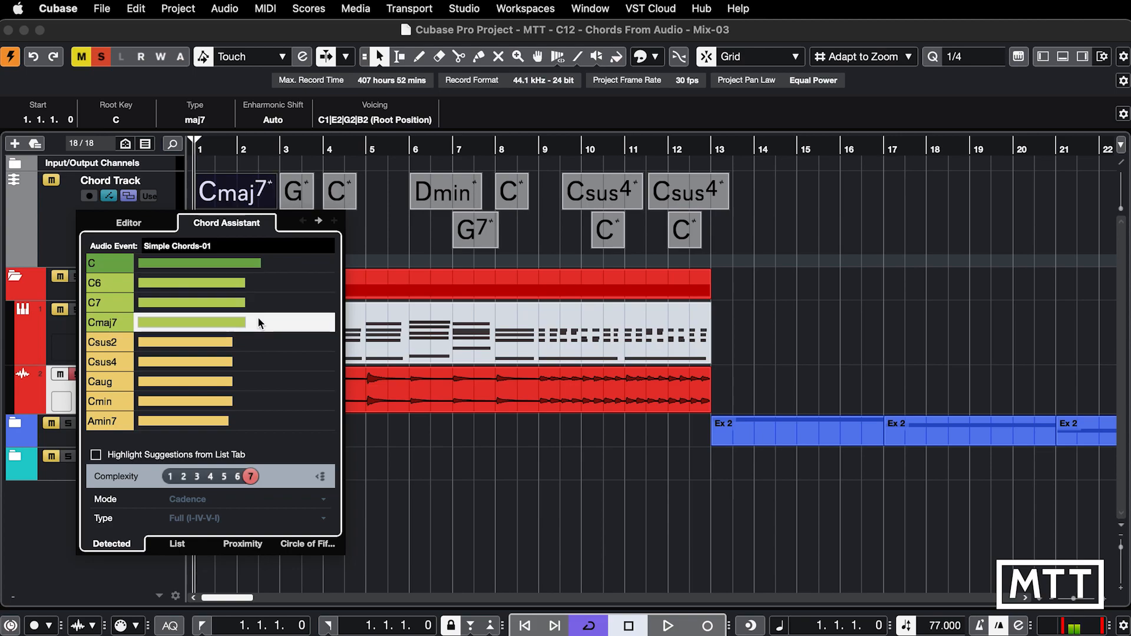
click(257, 269)
Try D as the first chord's root in the chord editor, and restore the detected C from the Chord Assistant.
click(148, 228)
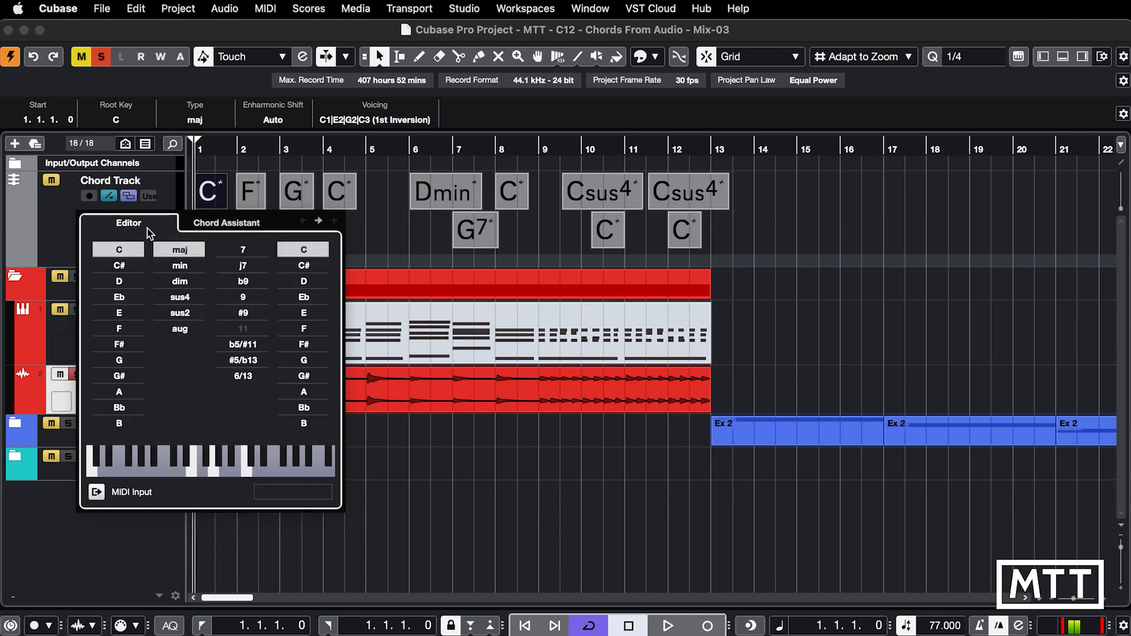
click(122, 282)
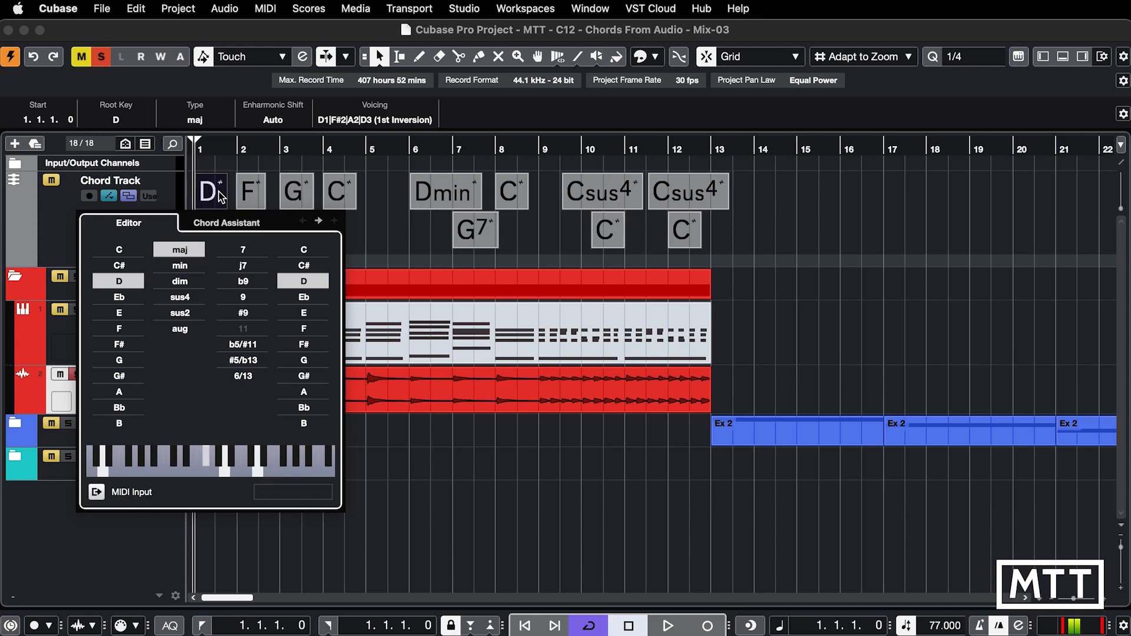
click(223, 223)
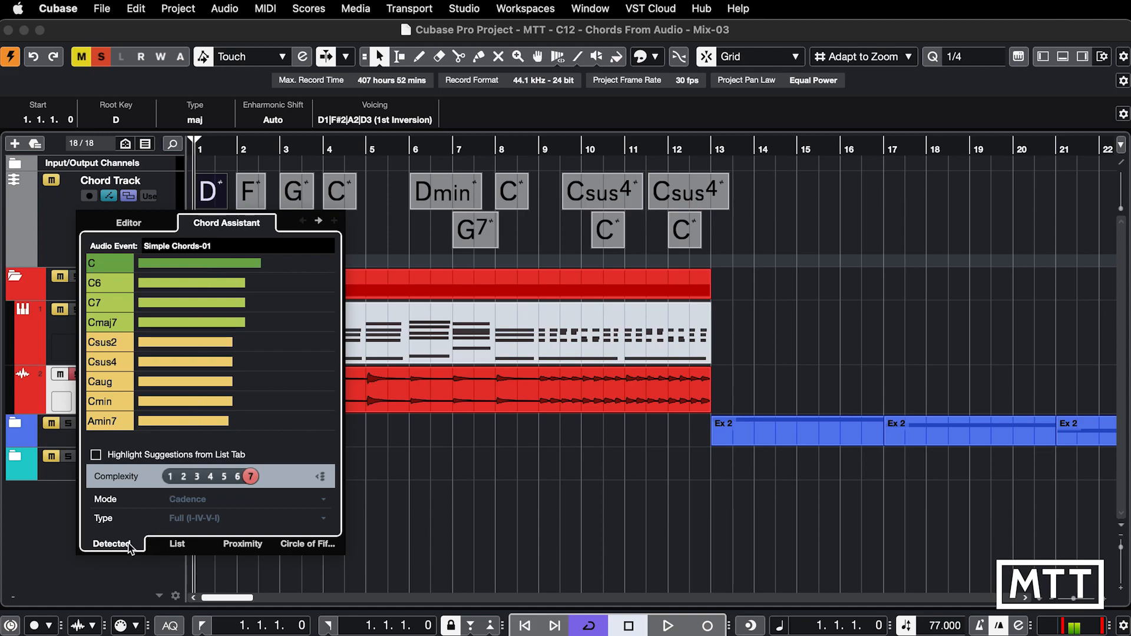
click(190, 265)
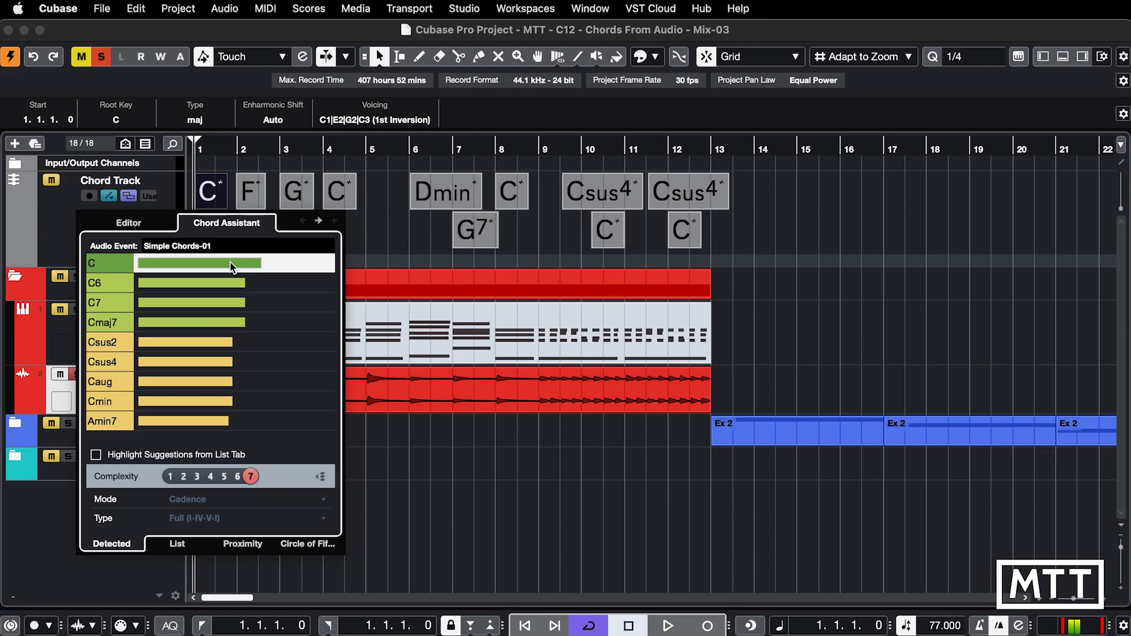
click(447, 210)
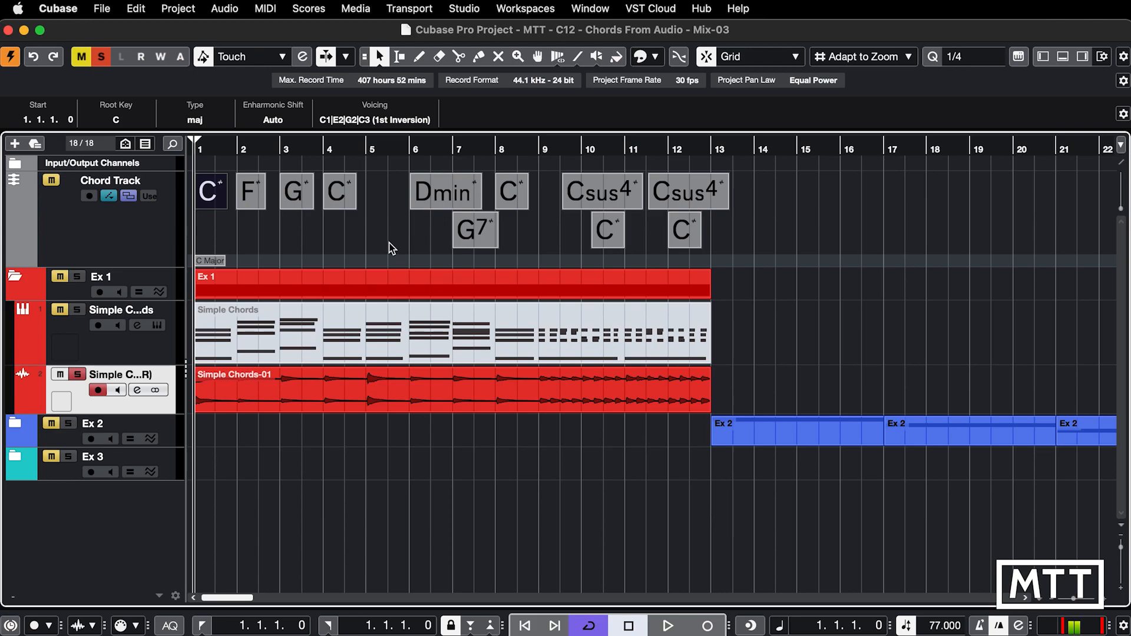
click(379, 311)
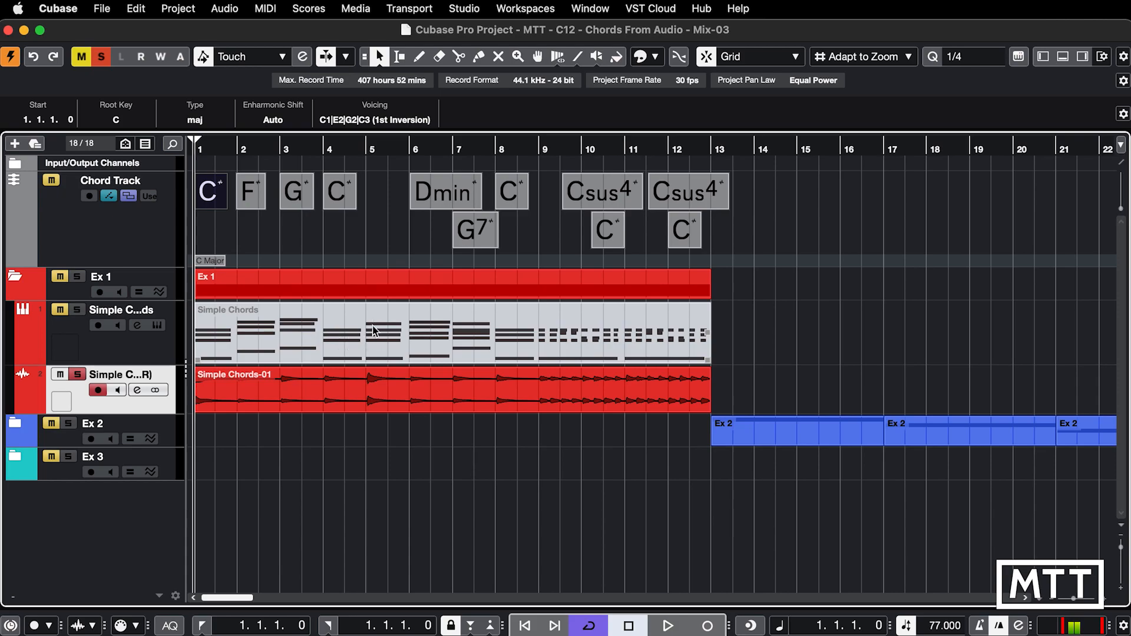
click(380, 380)
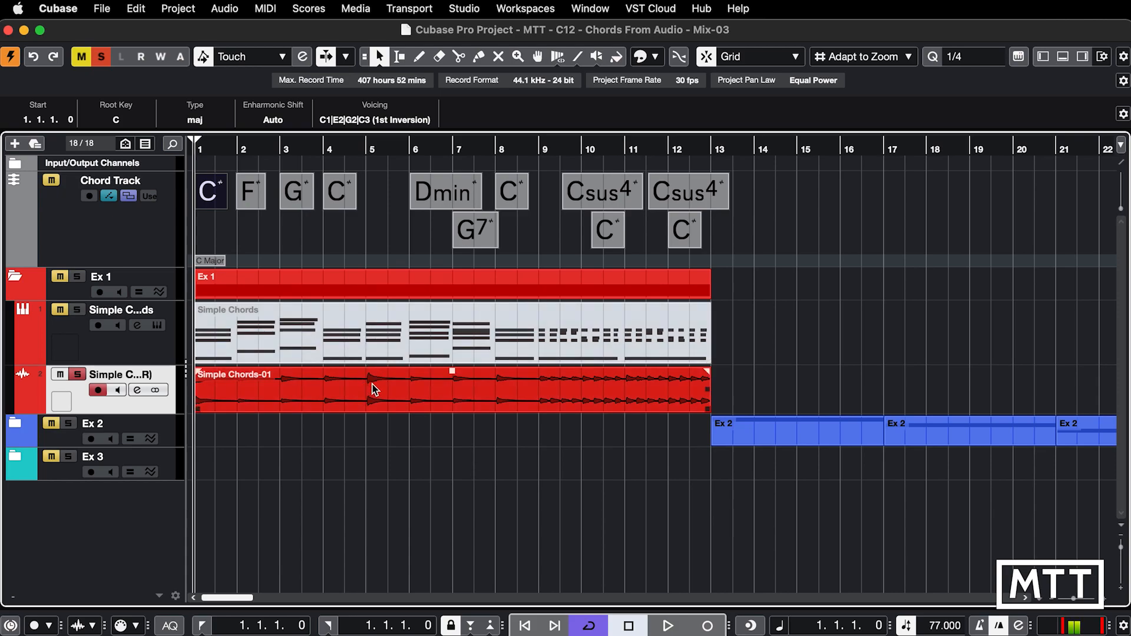
click(383, 333)
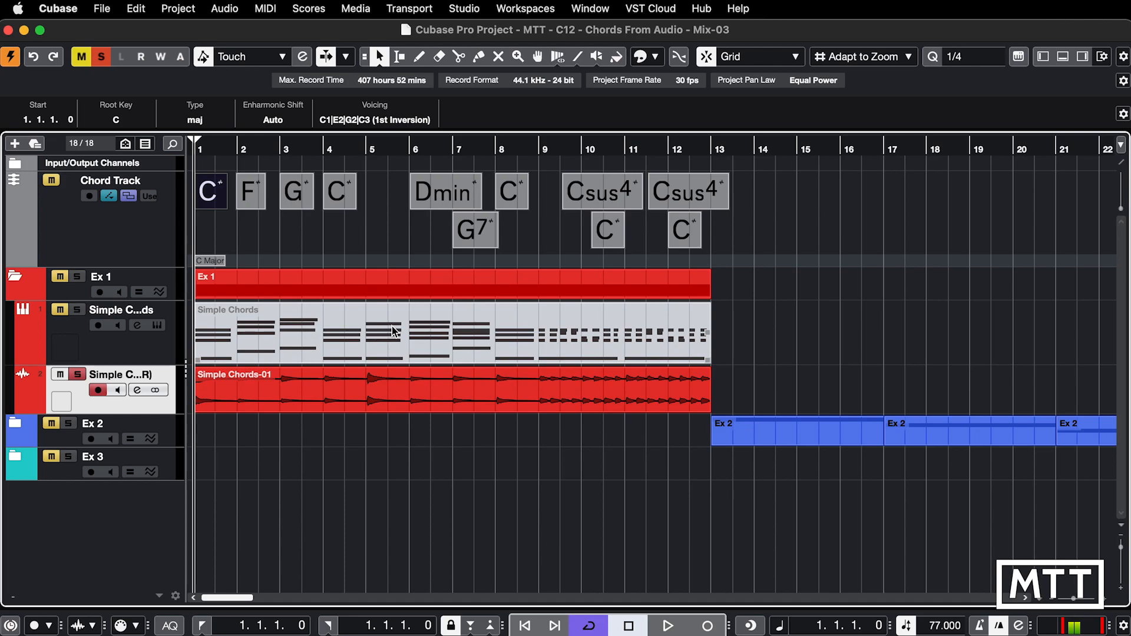
click(371, 376)
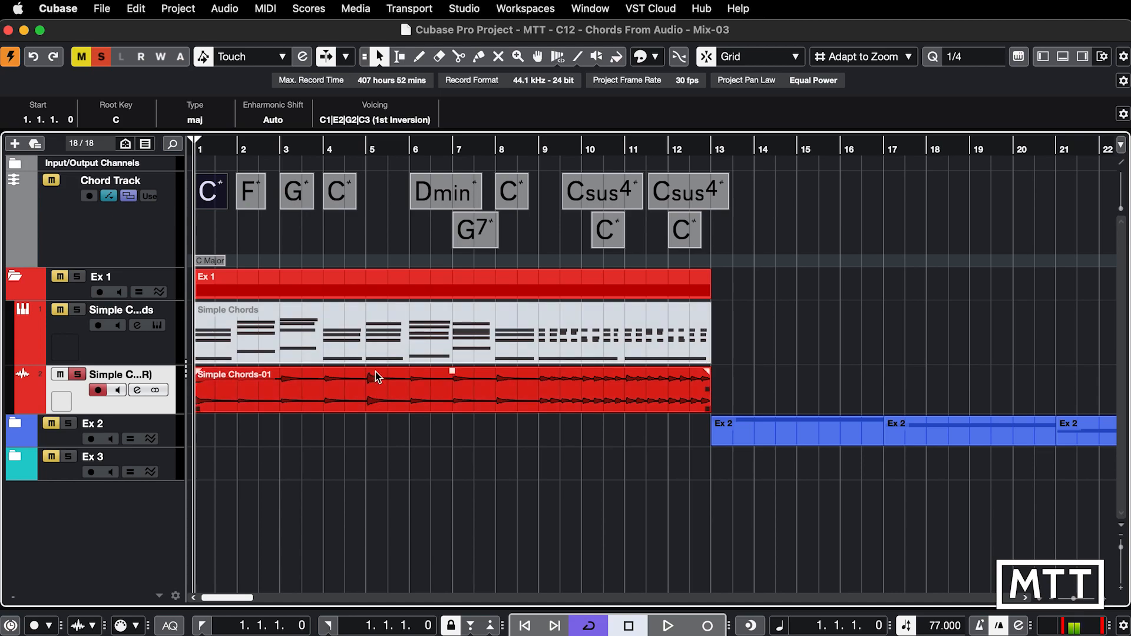
click(415, 361)
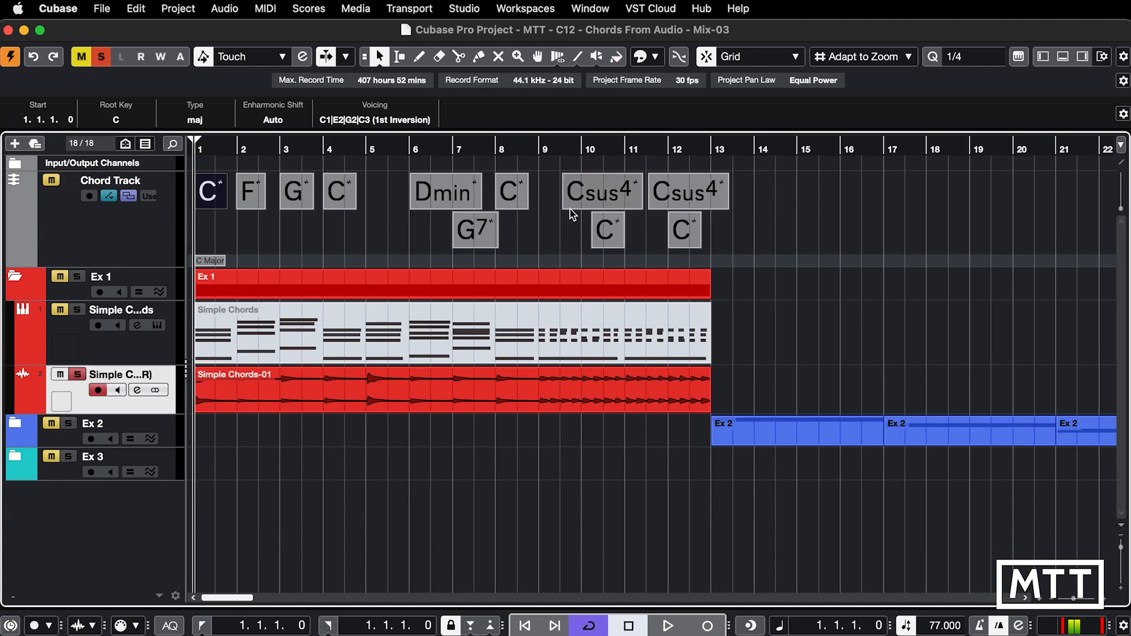
Place the project cursor at 9.3.1 and examine the Csus4 chord event's timing against the MIDI notes and audio beneath it.
click(560, 150)
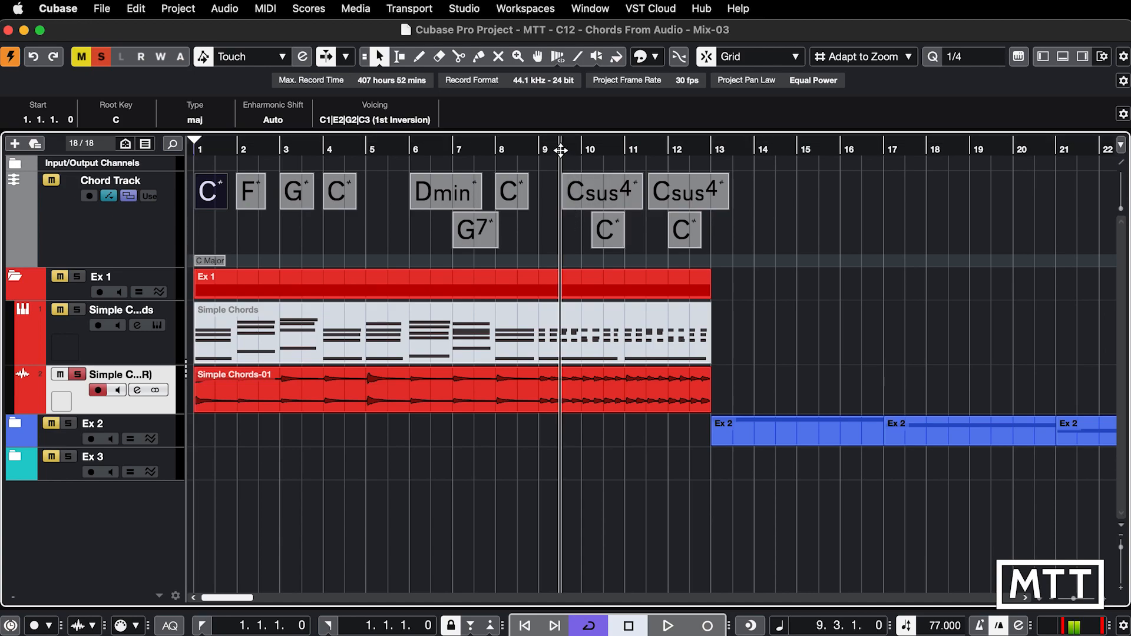
key(h)
key(h)
key(h)
key(h)
key(h)
key(h)
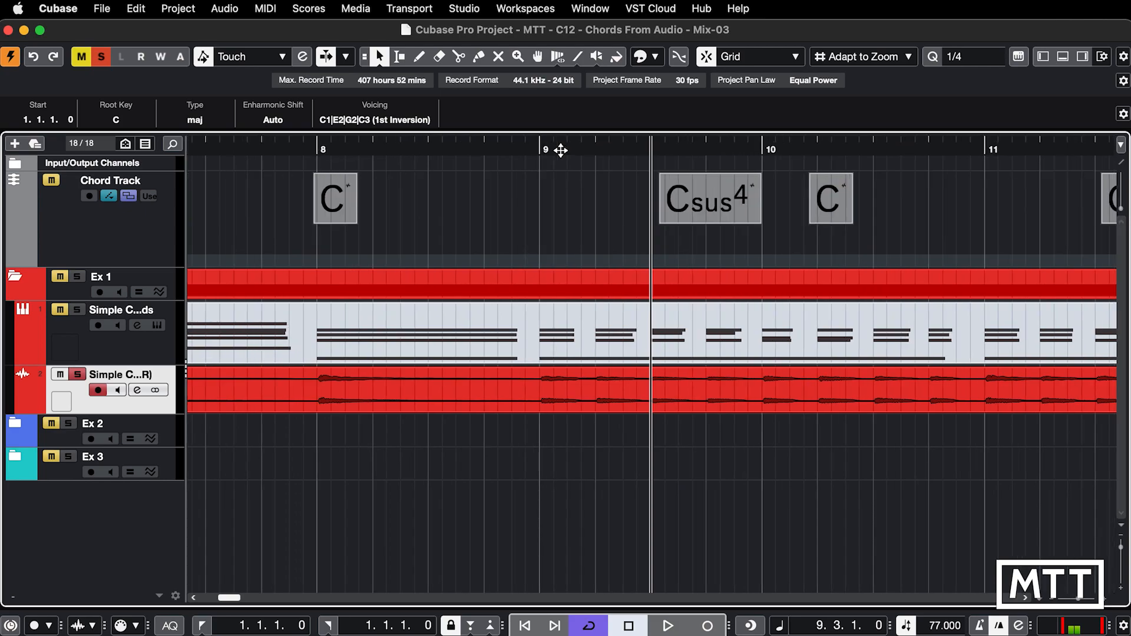
key(h)
key(h)
key(h)
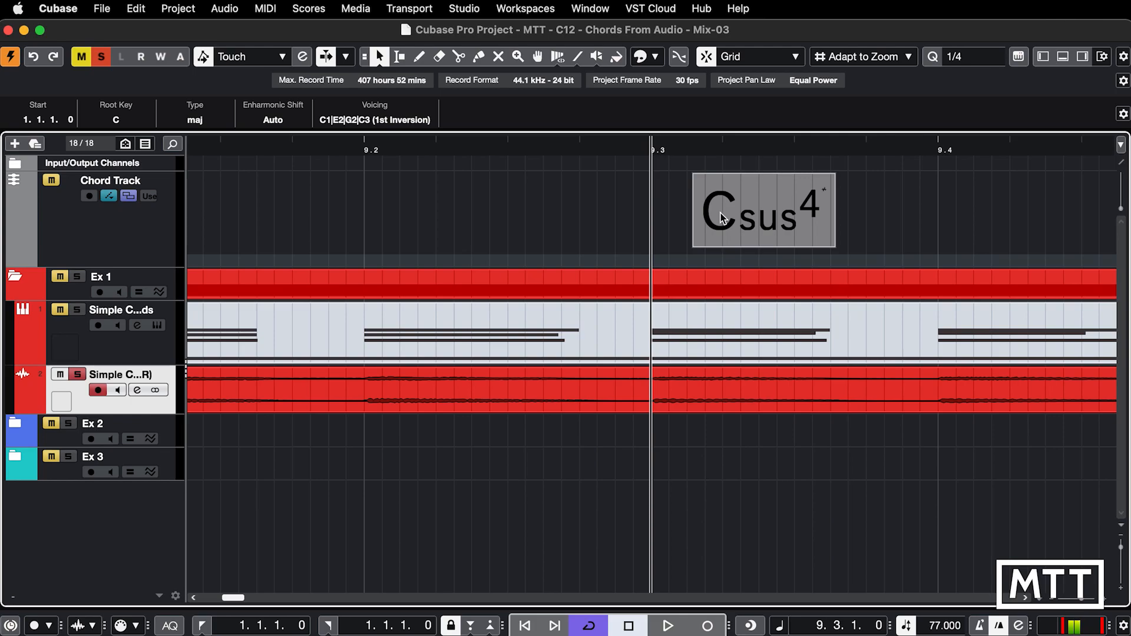
key(g)
key(g)
key(g)
key(g)
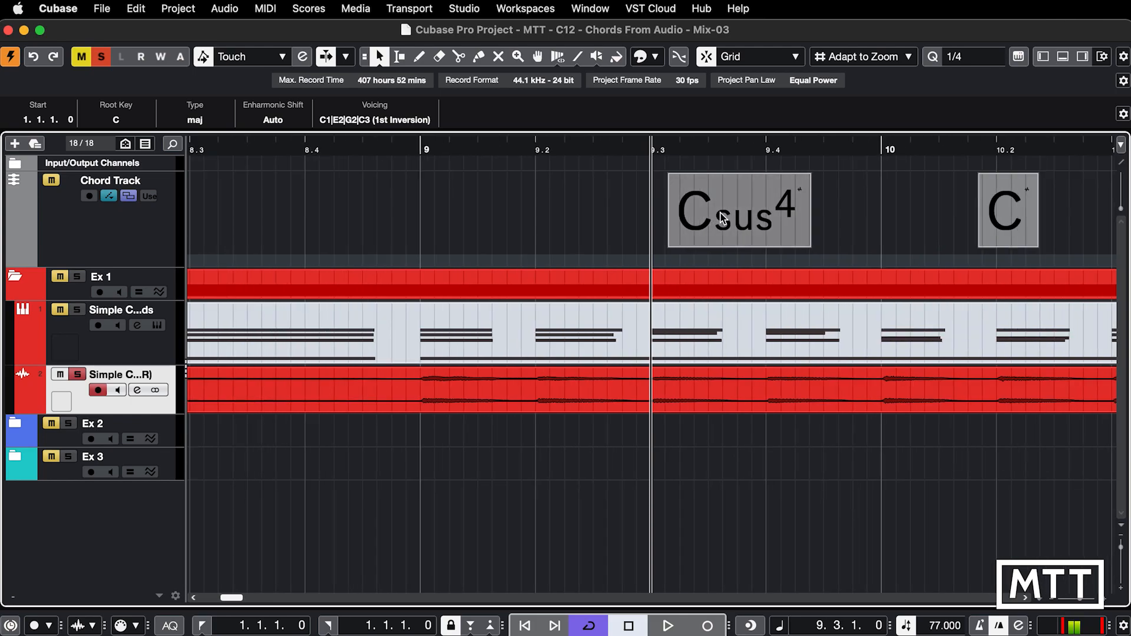
key(g)
key(g)
key(g)
key(g)
key(g)
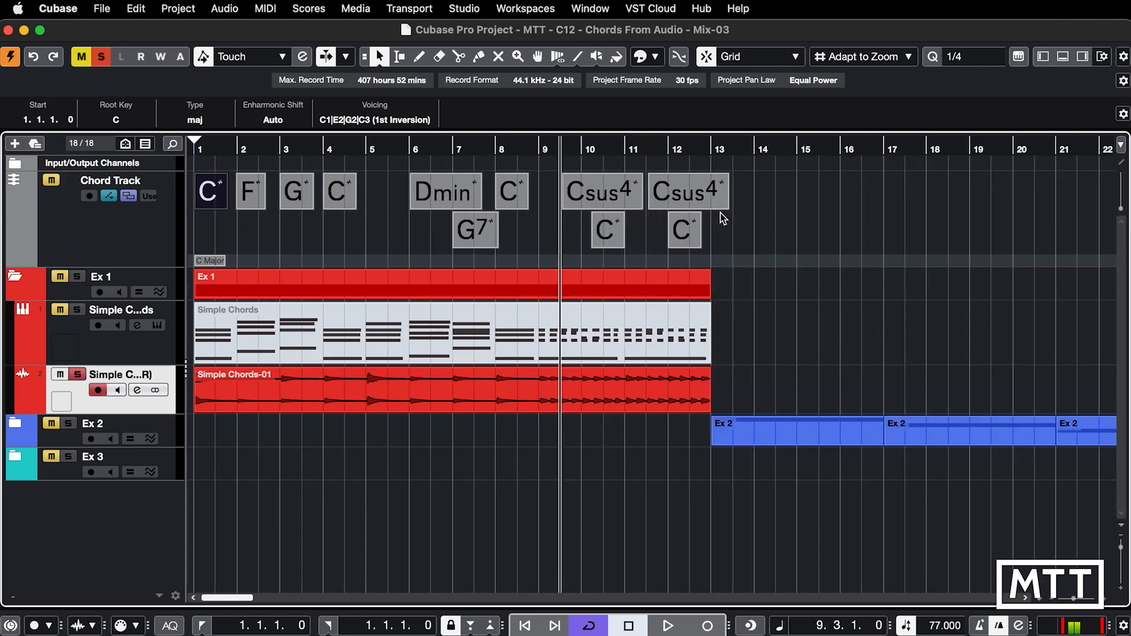
Select all the chord events in the first example on the Chord Track, and clear the selection.
click(723, 219)
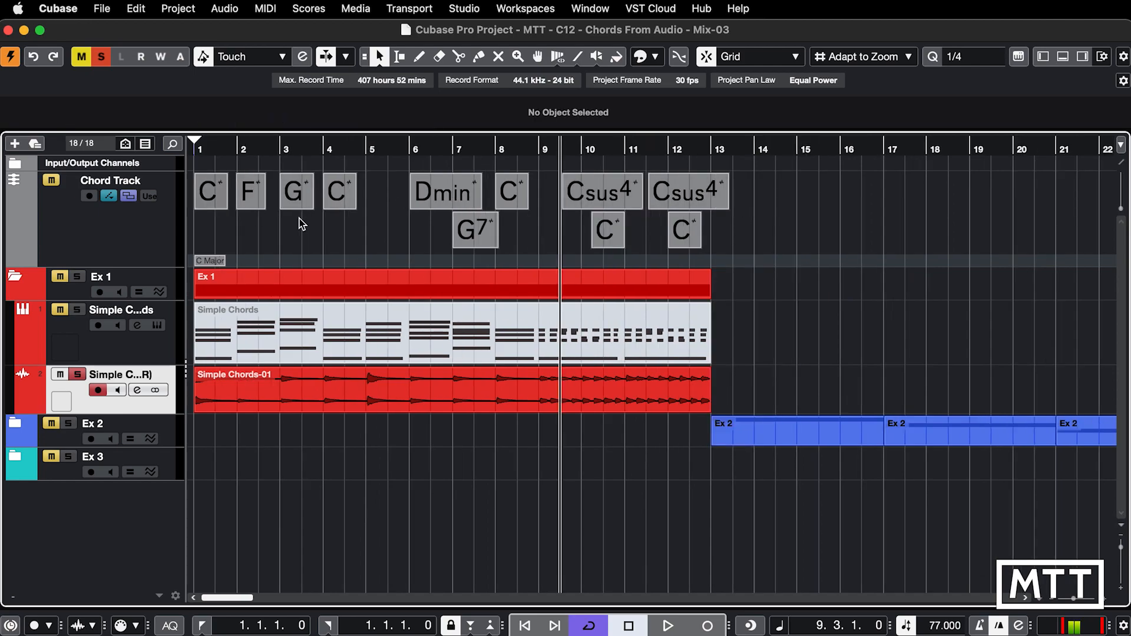
drag(773, 184, 195, 246)
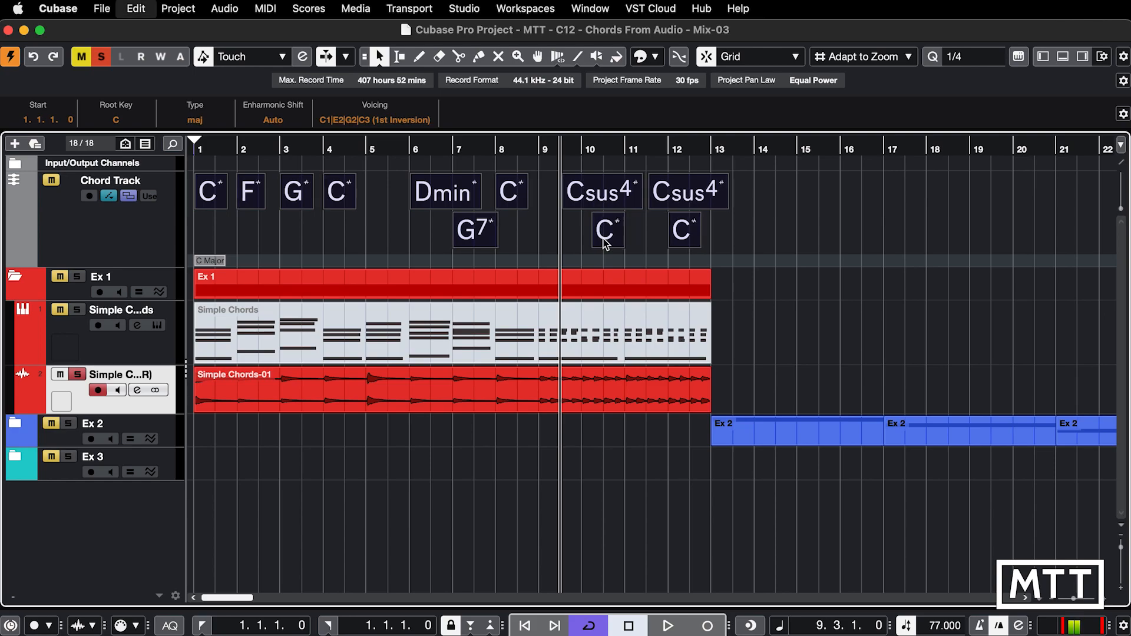
click(798, 235)
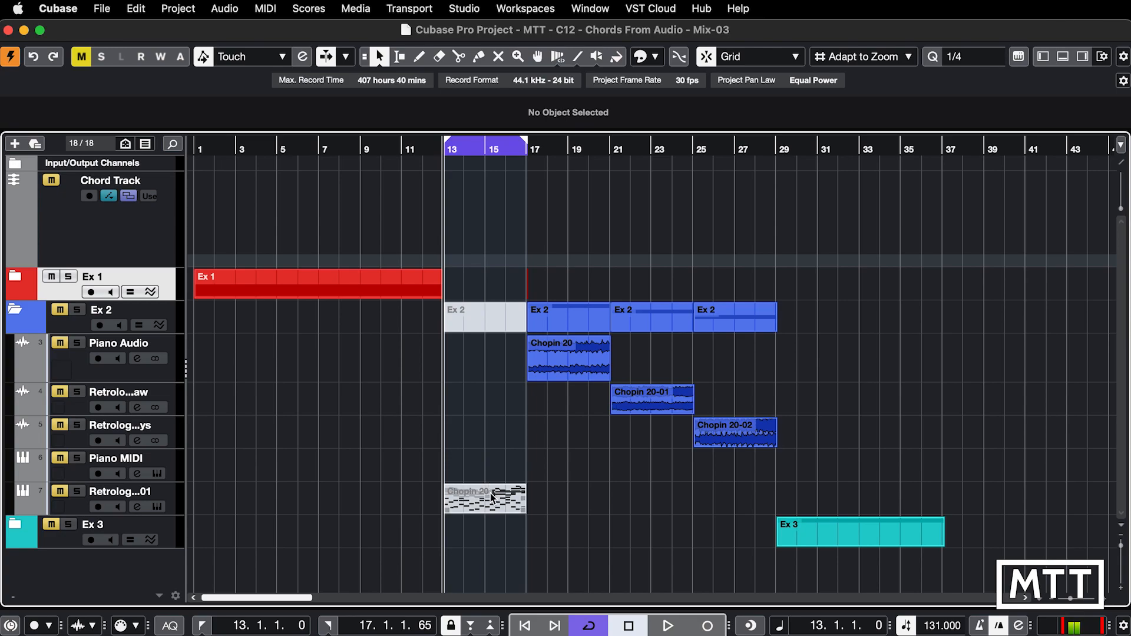
Generate chord events on the Chord Track from the Chopin 20 MIDI part, including bass notes and tensions.
drag(490, 493, 486, 231)
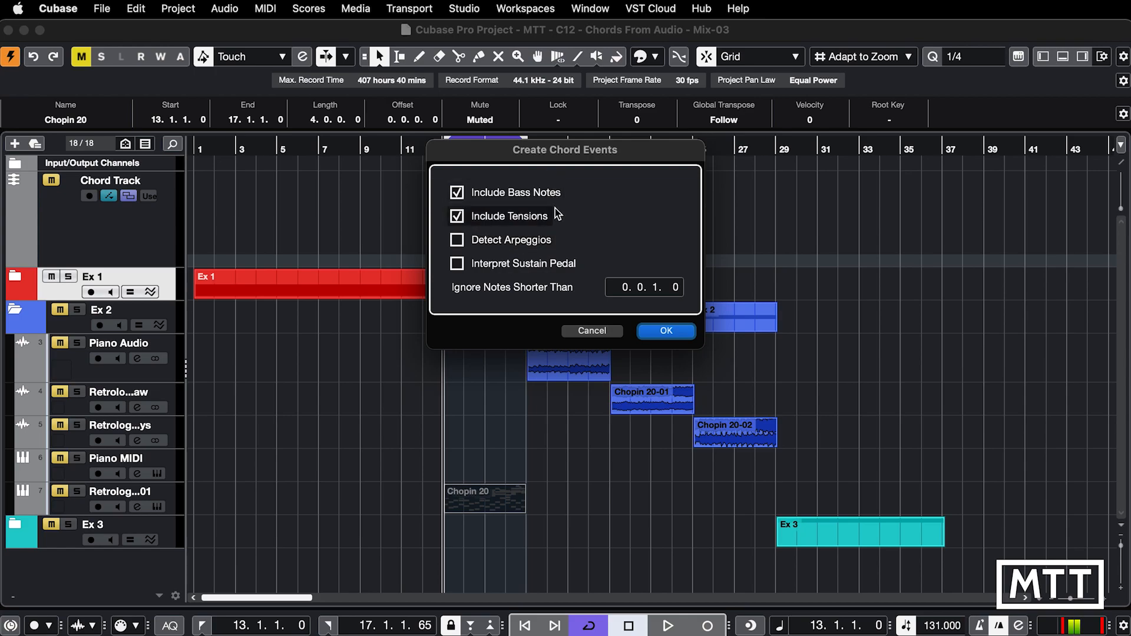
click(665, 330)
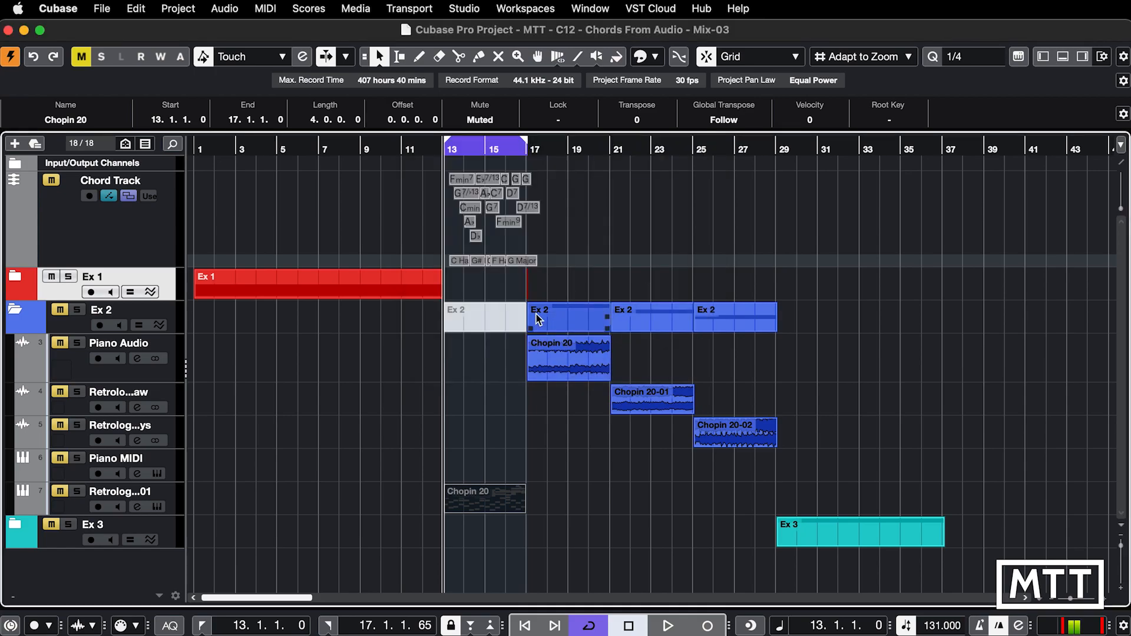
Examine the chord events generated from the Chopin 20 MIDI part in bars 13 to 17.
key(h)
key(h)
key(h)
key(h)
key(h)
key(h)
key(h)
key(h)
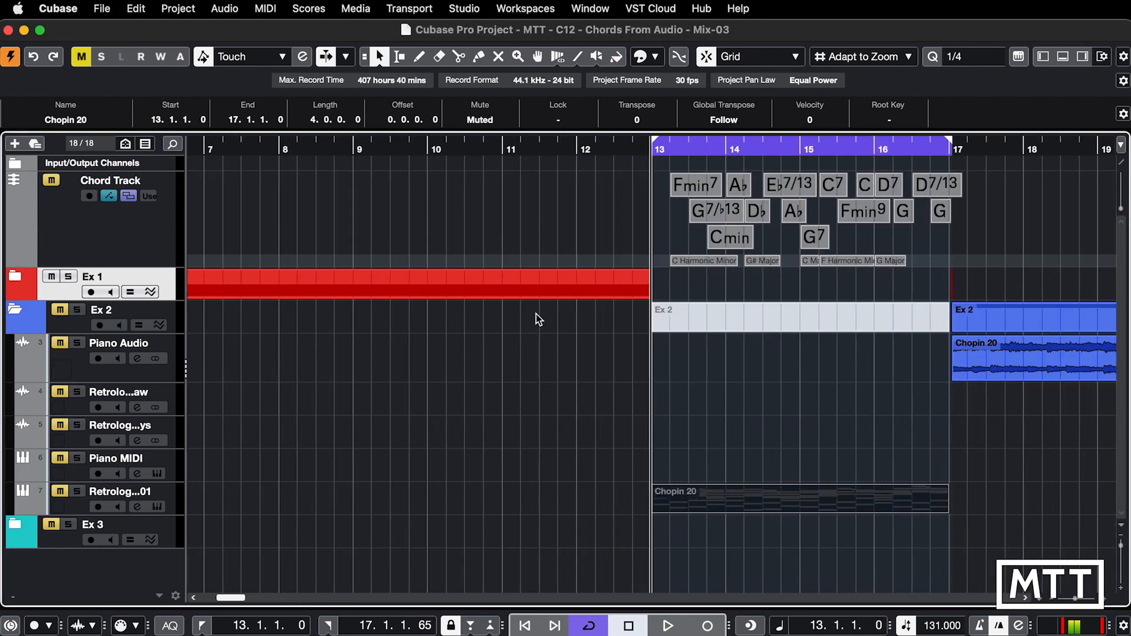
key(h)
key(g)
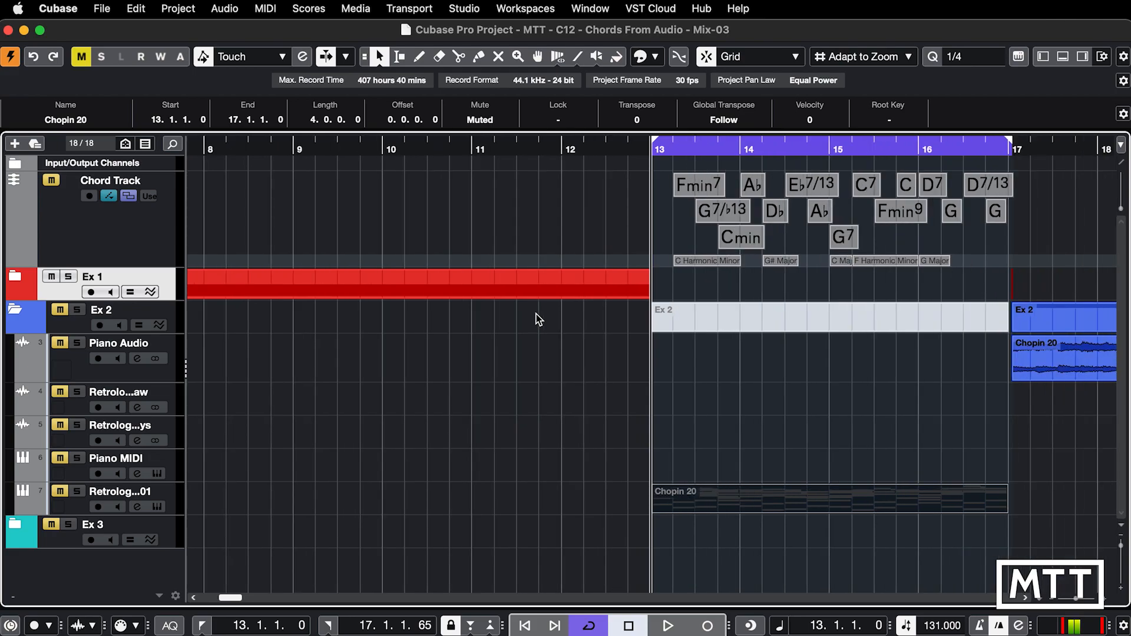
click(820, 442)
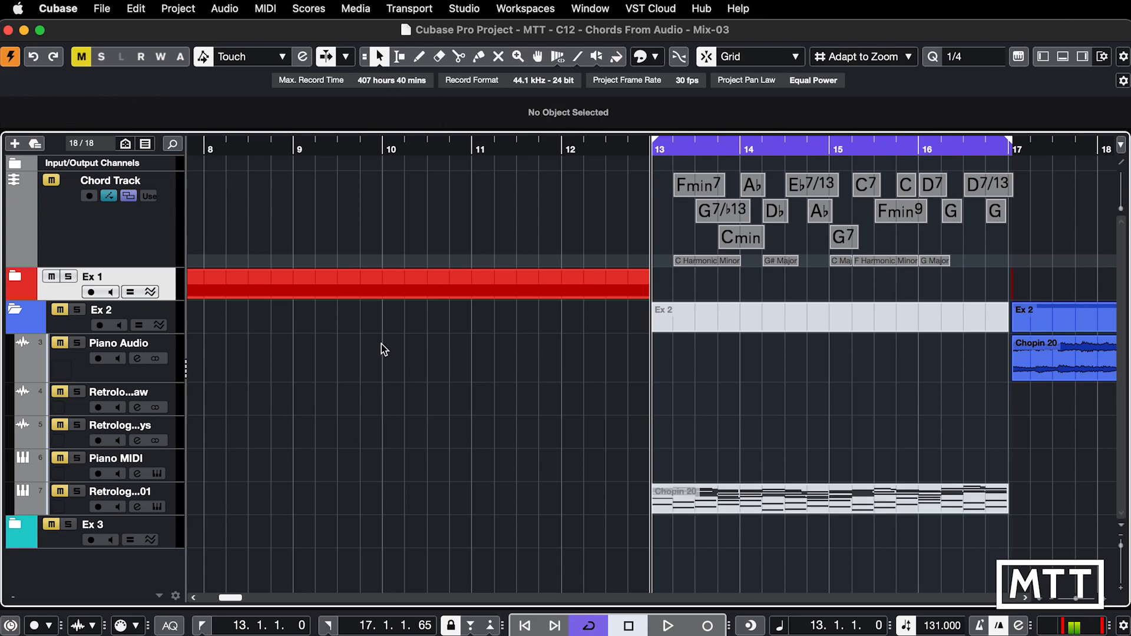
Audition the bar 13 to 17 chord events through the unmuted, monitored Piano MIDI track, unmuting the Chord Track only for playback.
click(51, 181)
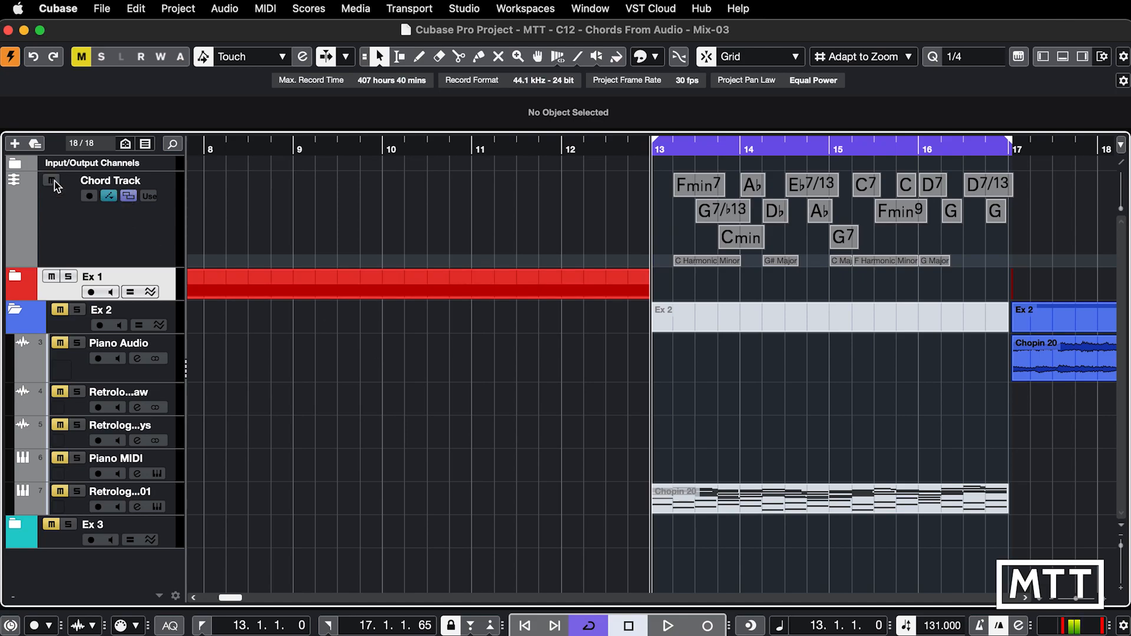
click(169, 468)
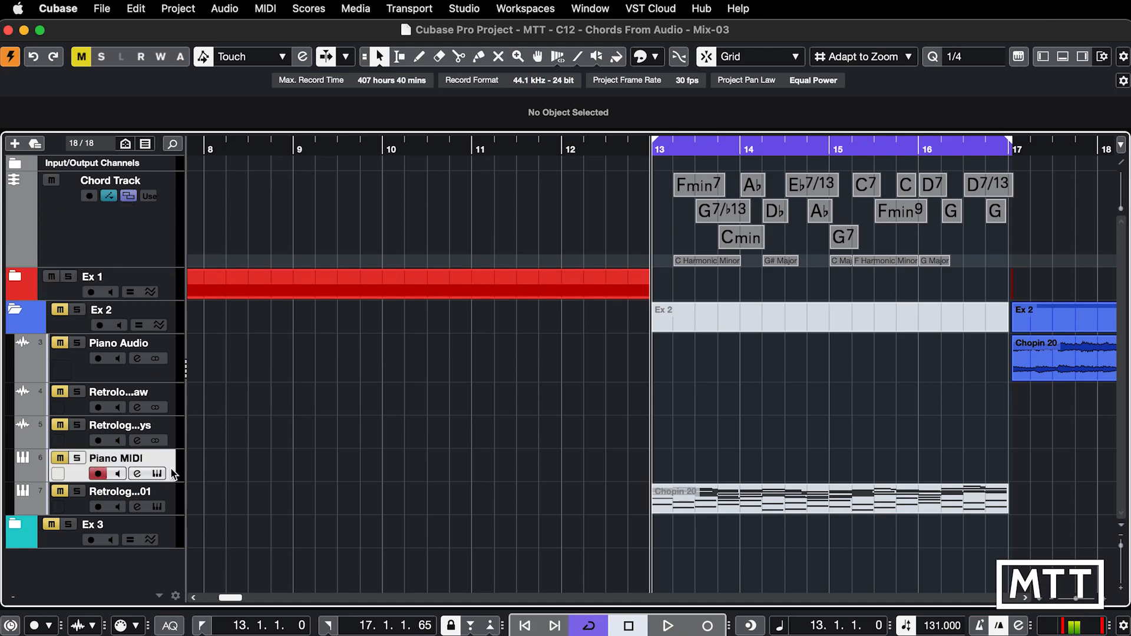
click(58, 458)
key(space)
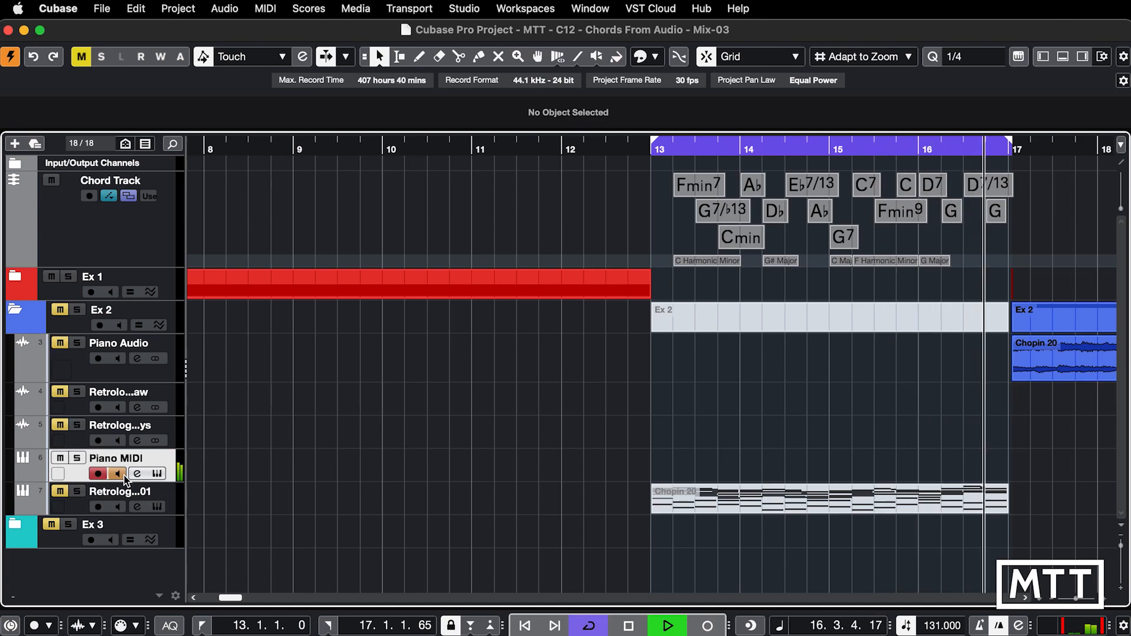
key(space)
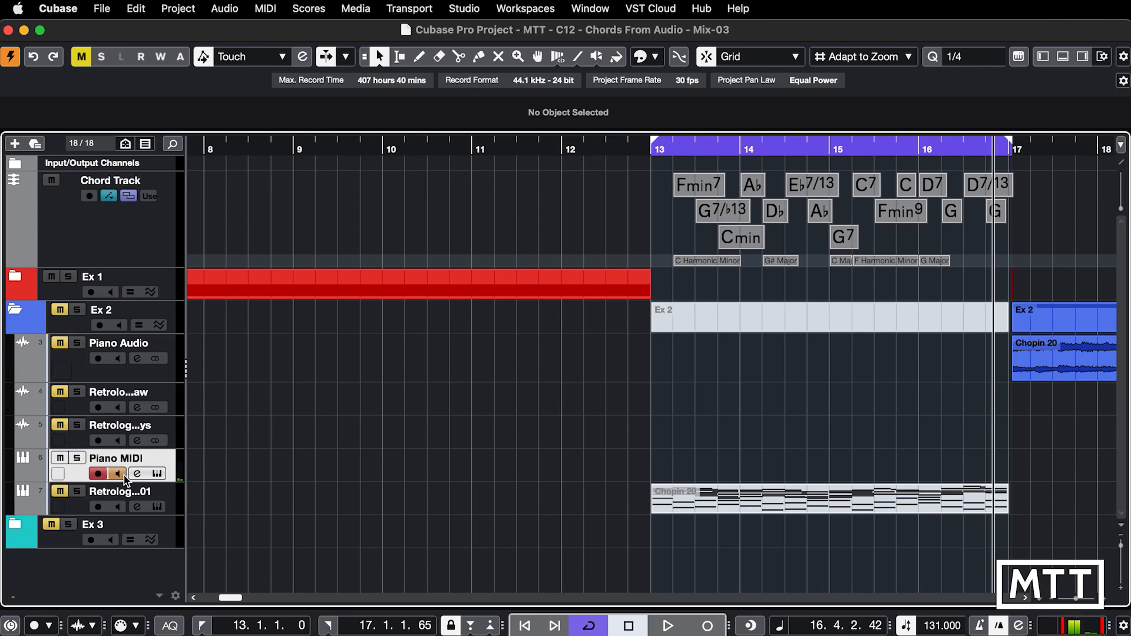
click(51, 184)
Look over the Chopin 20, Chopin 20-01 and Chopin 20-02 audio events that follow the MIDI part.
key(g)
key(g)
key(g)
key(g)
key(g)
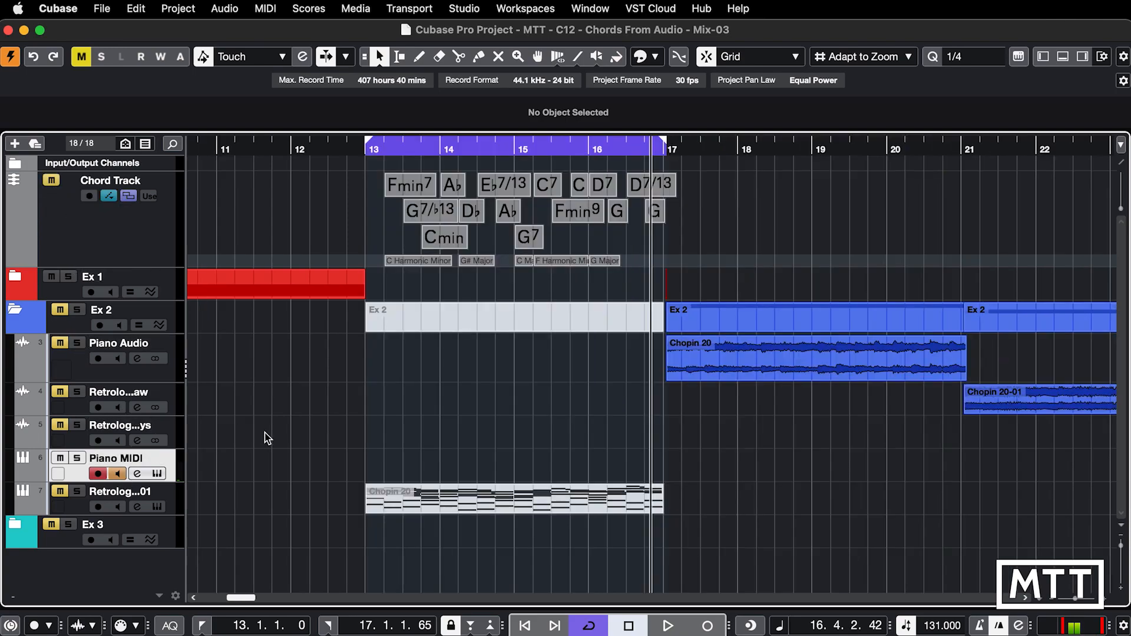
key(g)
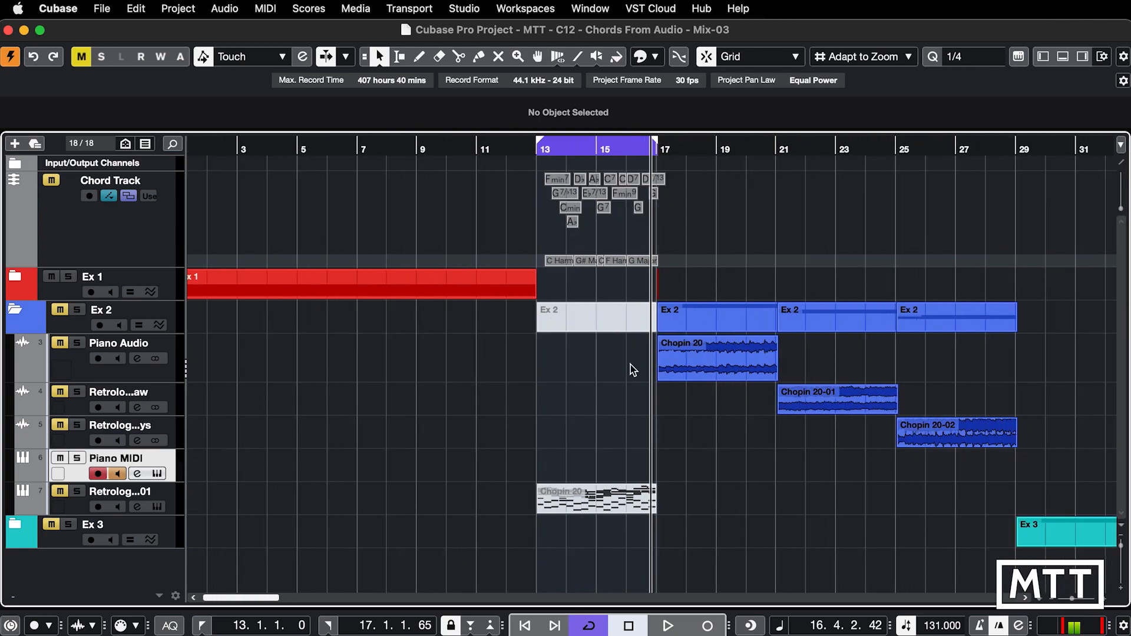
mouse_move(738, 376)
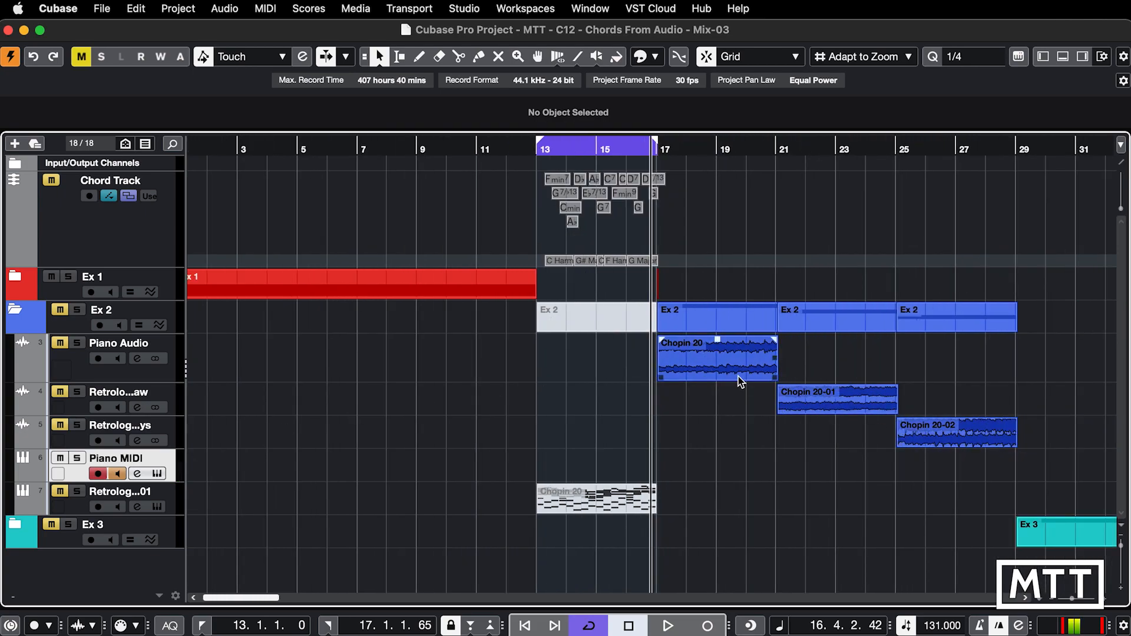
click(804, 401)
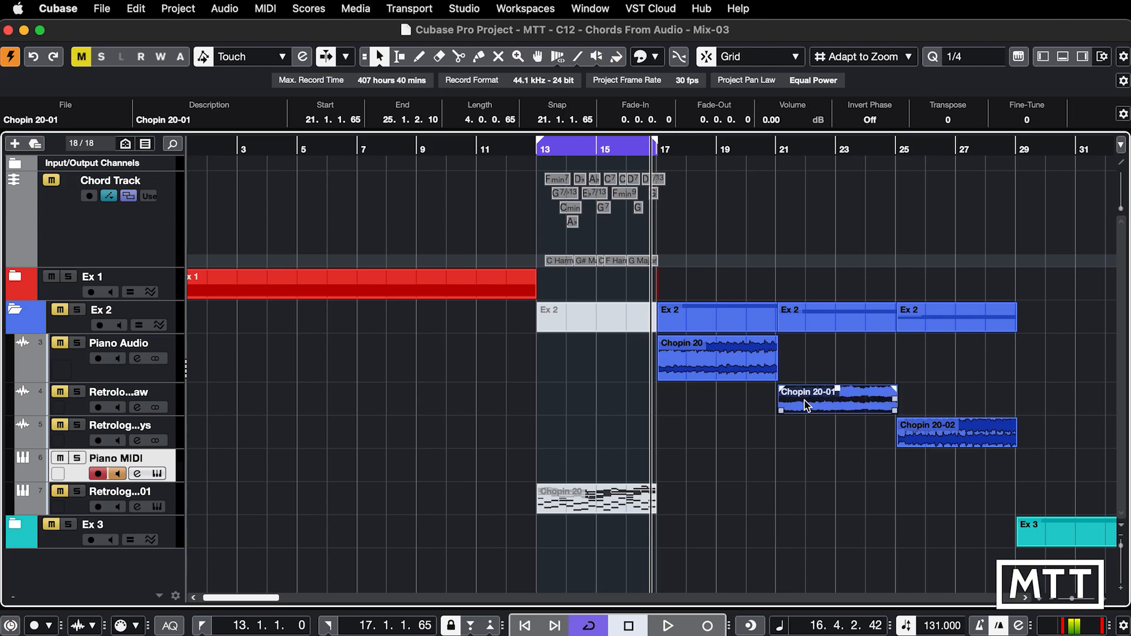
click(924, 442)
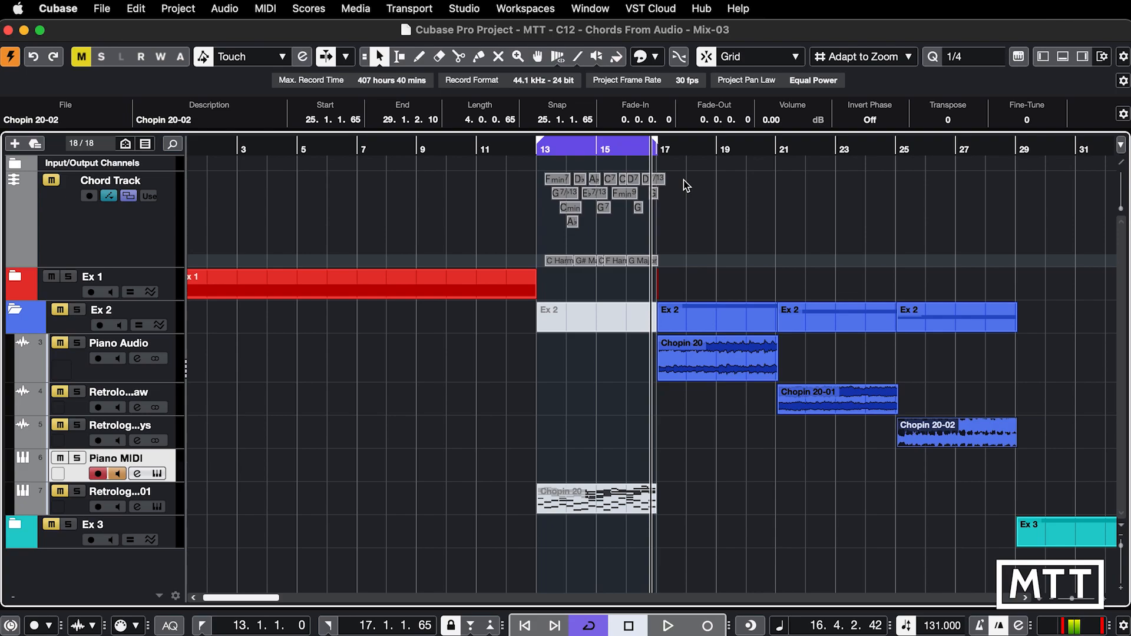
Generate chord events on the Chord Track from the Chopin 20 audio event on the Piano Audio track.
key(h)
key(h)
key(h)
key(h)
key(h)
key(h)
key(h)
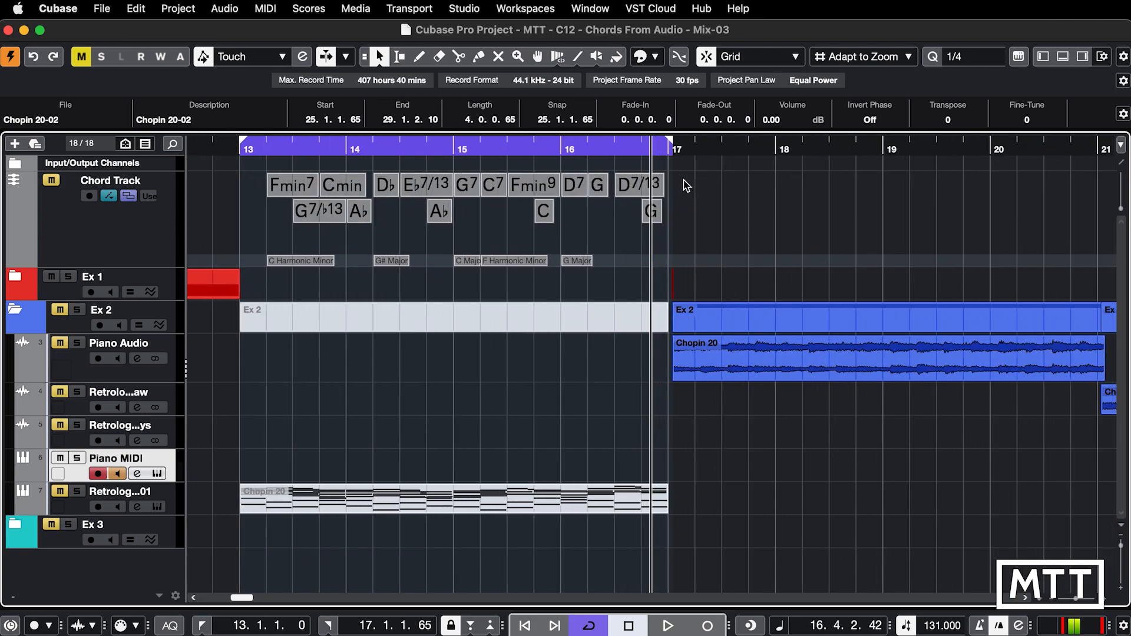
key(g)
click(741, 364)
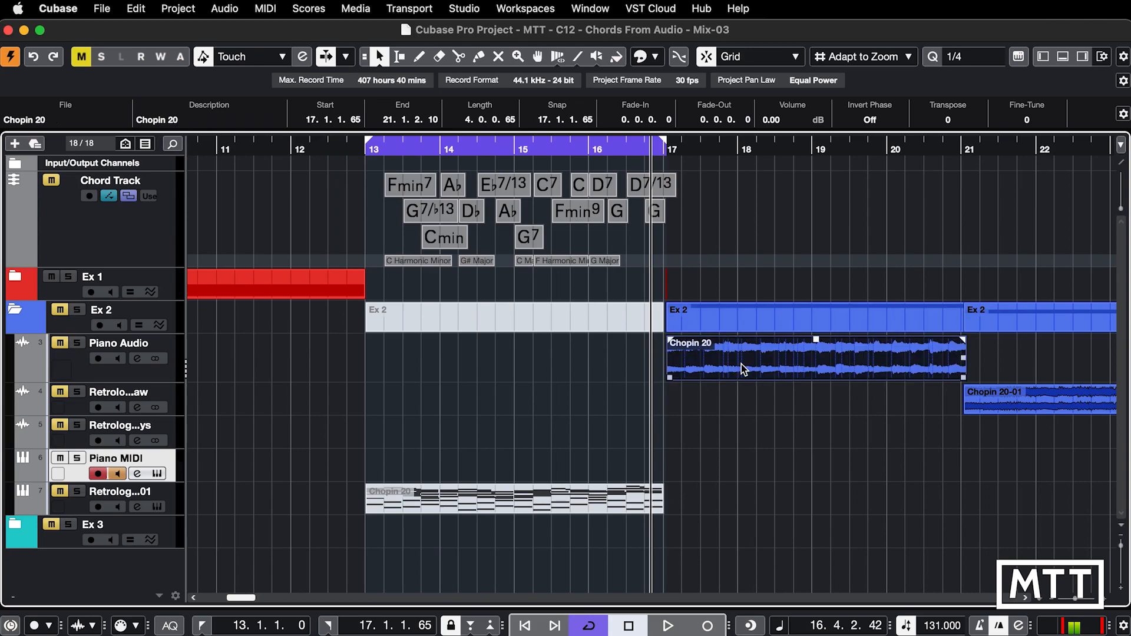
drag(741, 364, 741, 247)
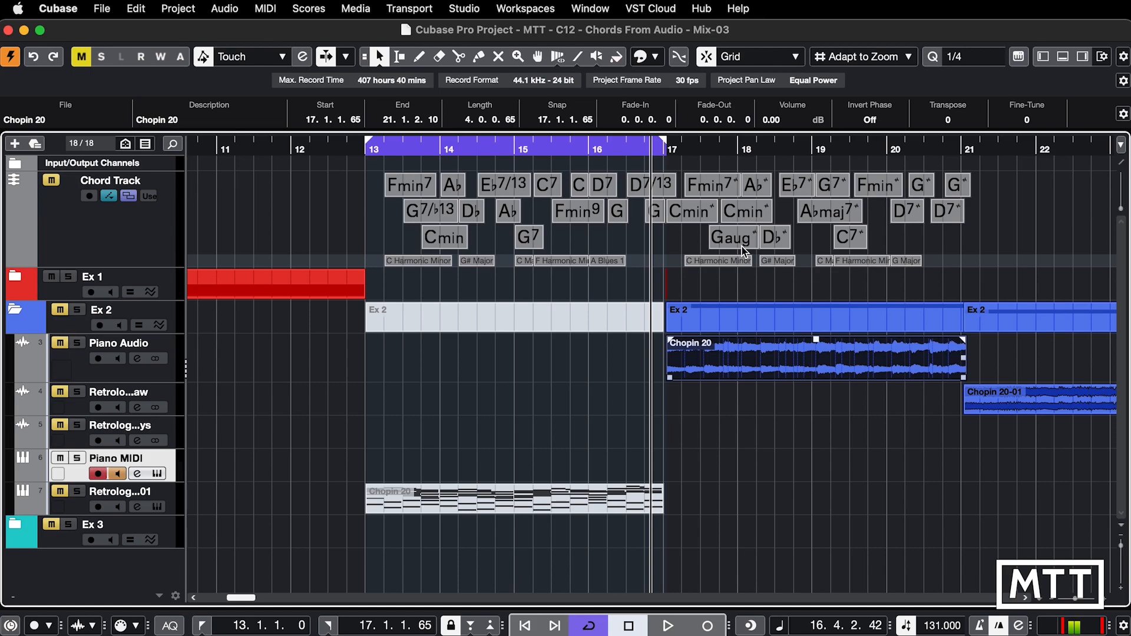
Compare the chord events extracted from the Chopin 20 audio with those from the MIDI part in bars 13 to 17.
click(714, 212)
key(h)
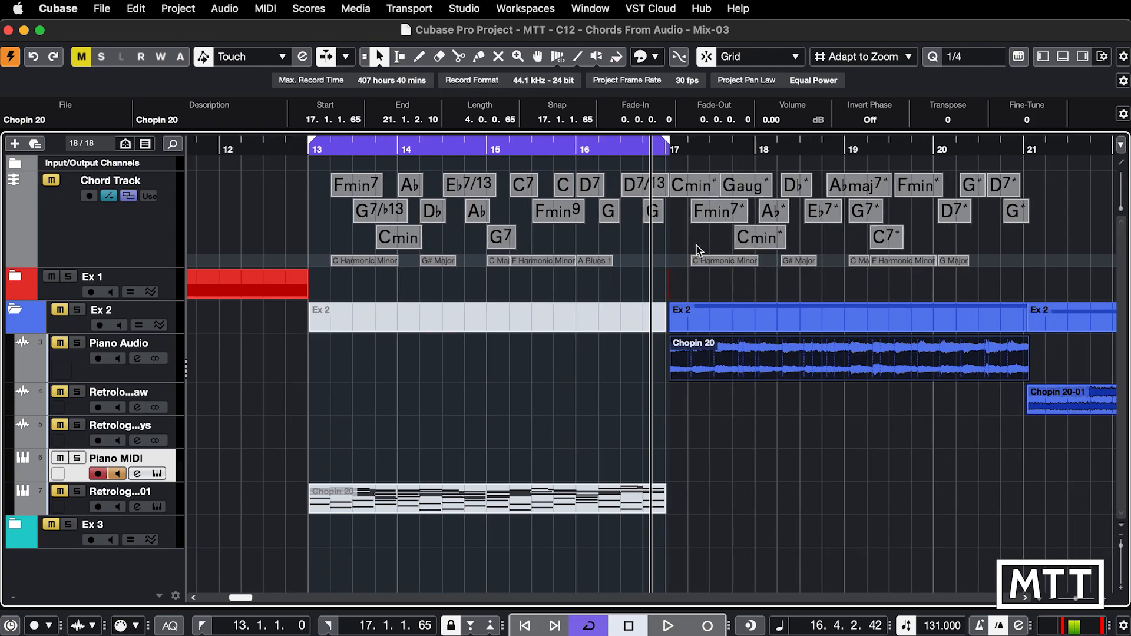
key(h)
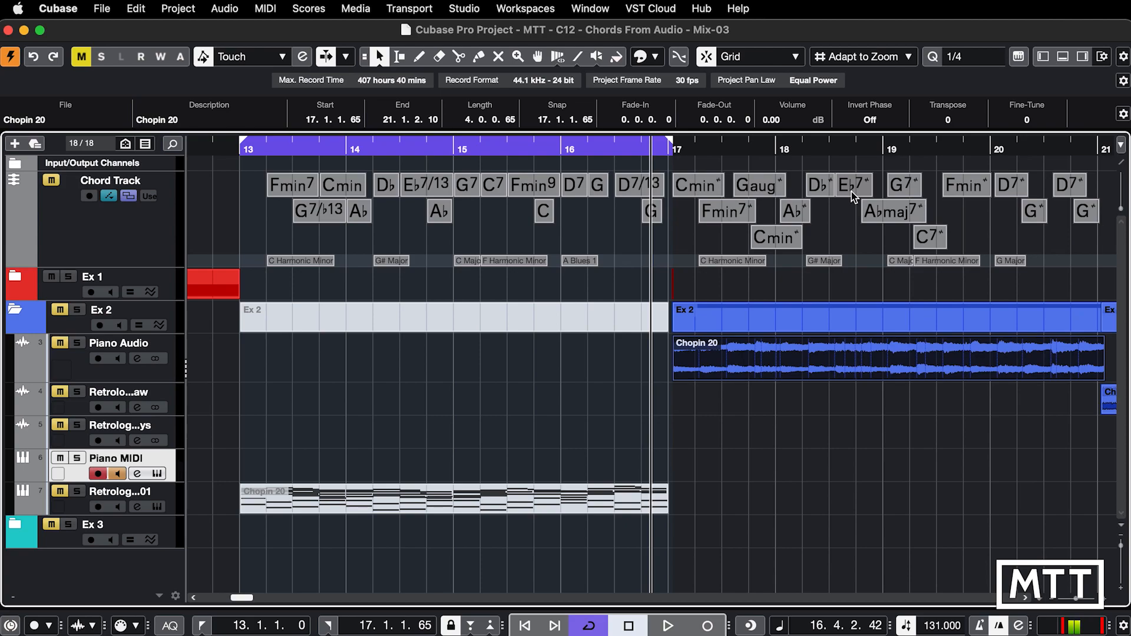
Delete the chord events generated from the Chopin 20 audio event in bars 17 to 21.
key(g)
key(g)
key(g)
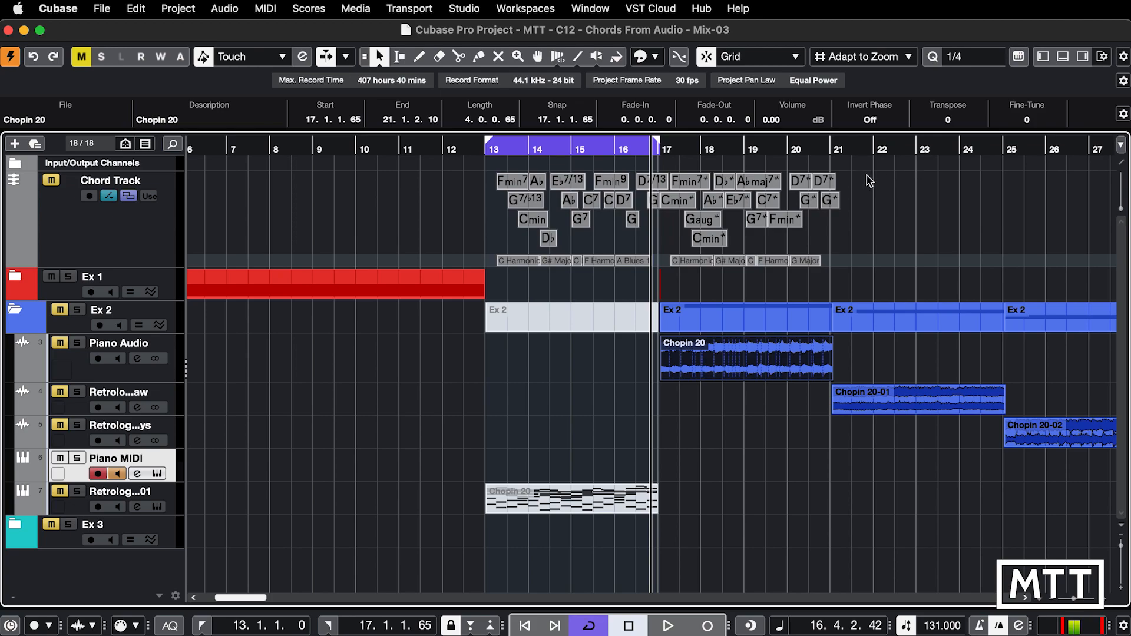
drag(858, 181, 677, 247)
key(Delete)
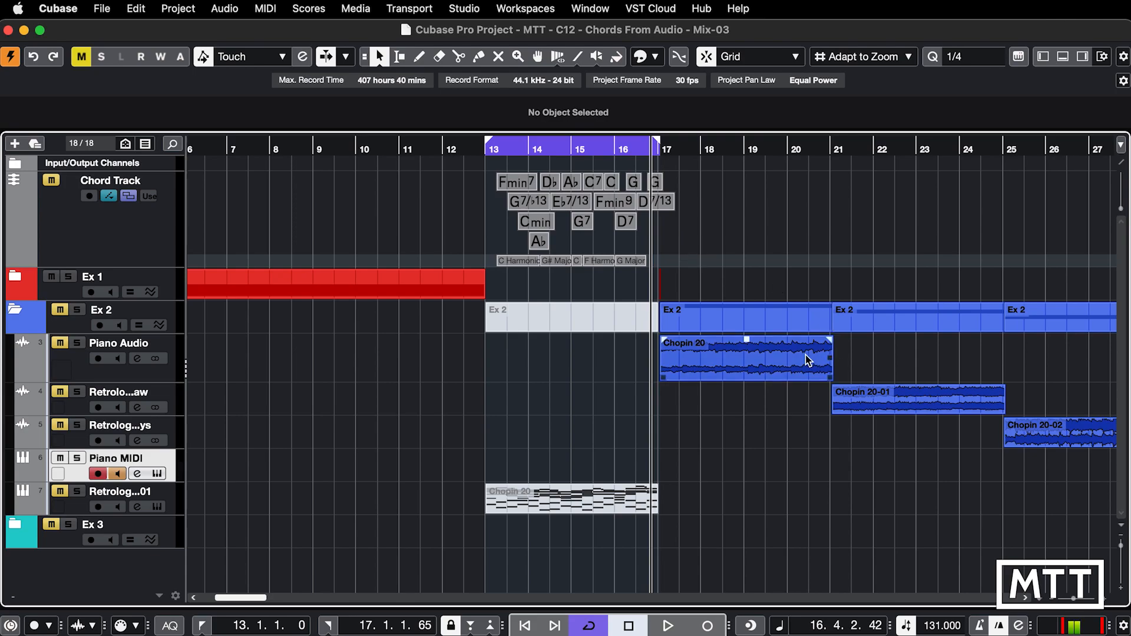
Set the cycle range to the Chopin 20-01 audio event and solo its track.
click(845, 399)
key(p)
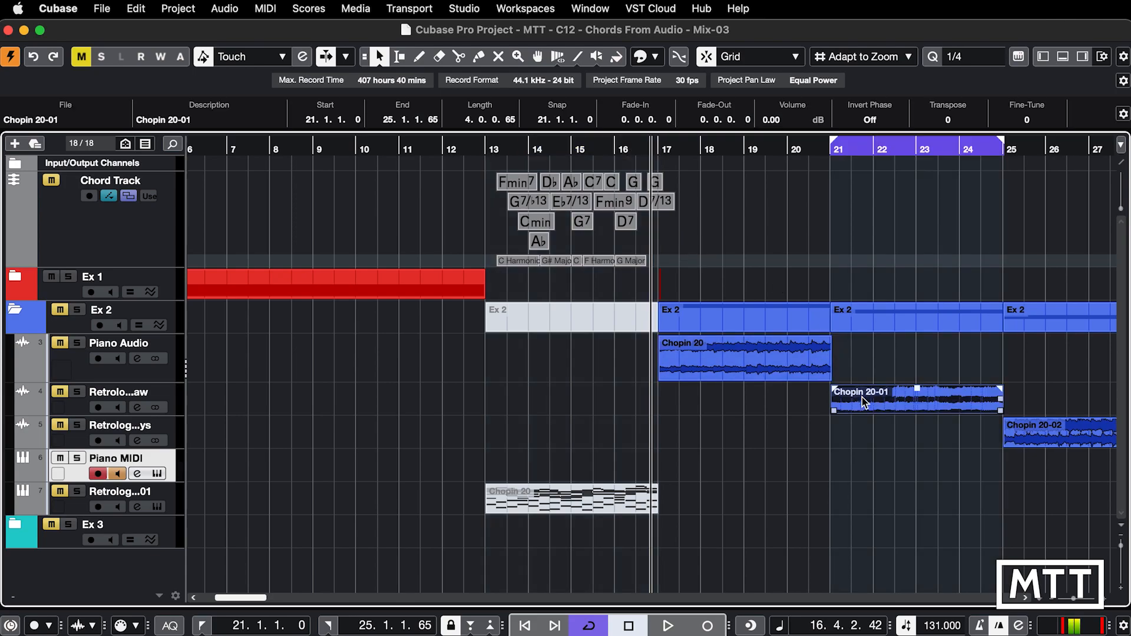
key(super+shift+a)
click(79, 392)
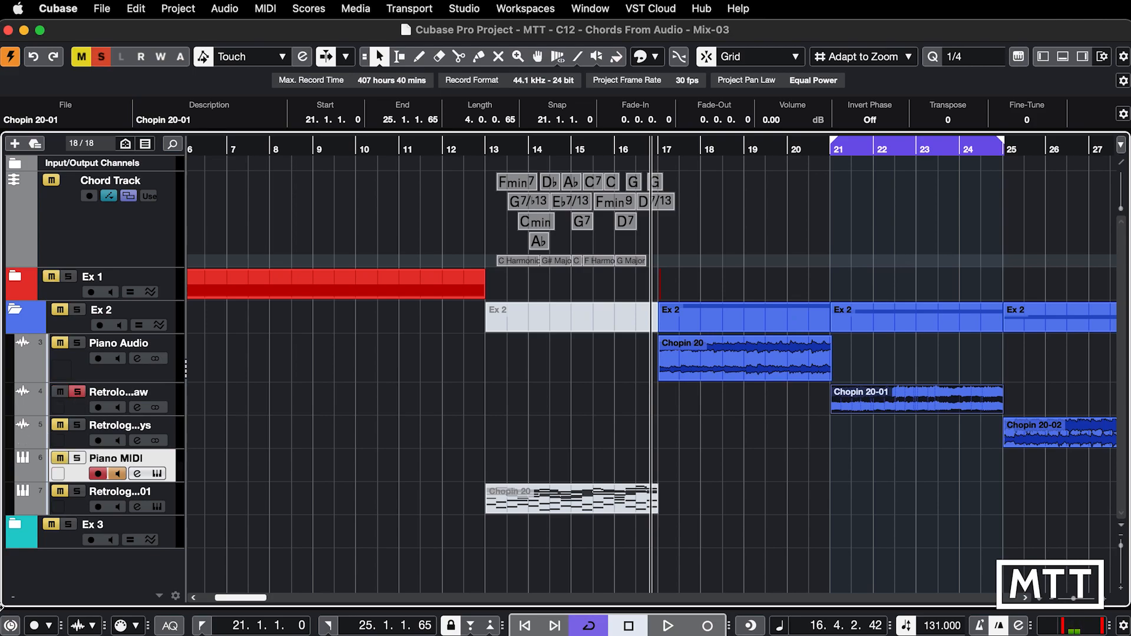
Play the soloed Chopin 20-01 audio from the left locator to hear its sound, and stop playback.
click(202, 626)
key(space)
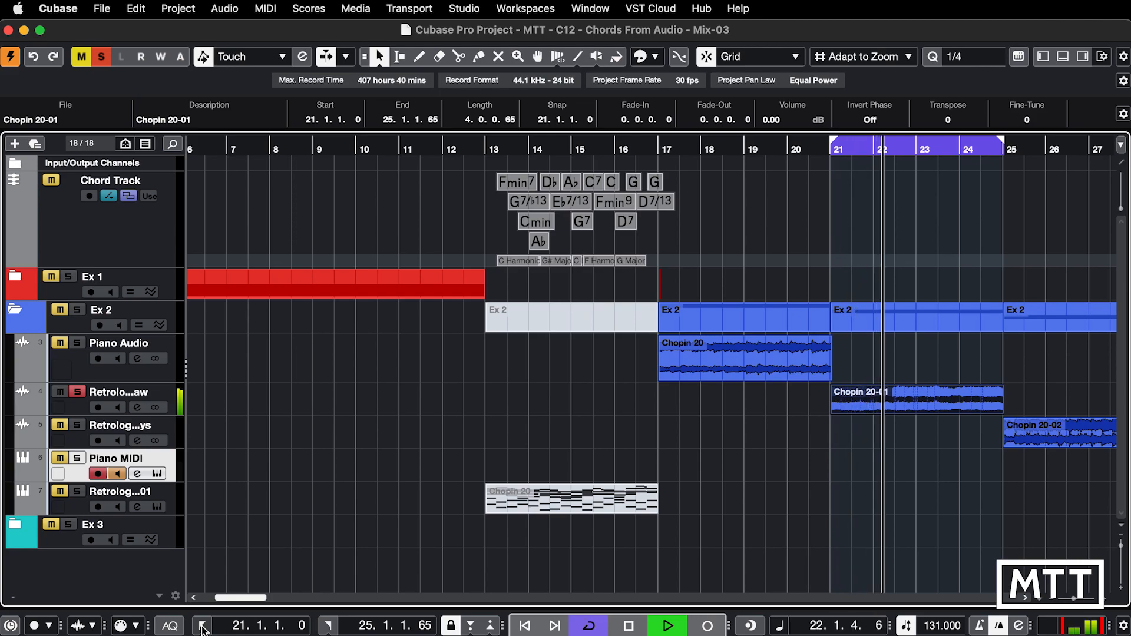
key(space)
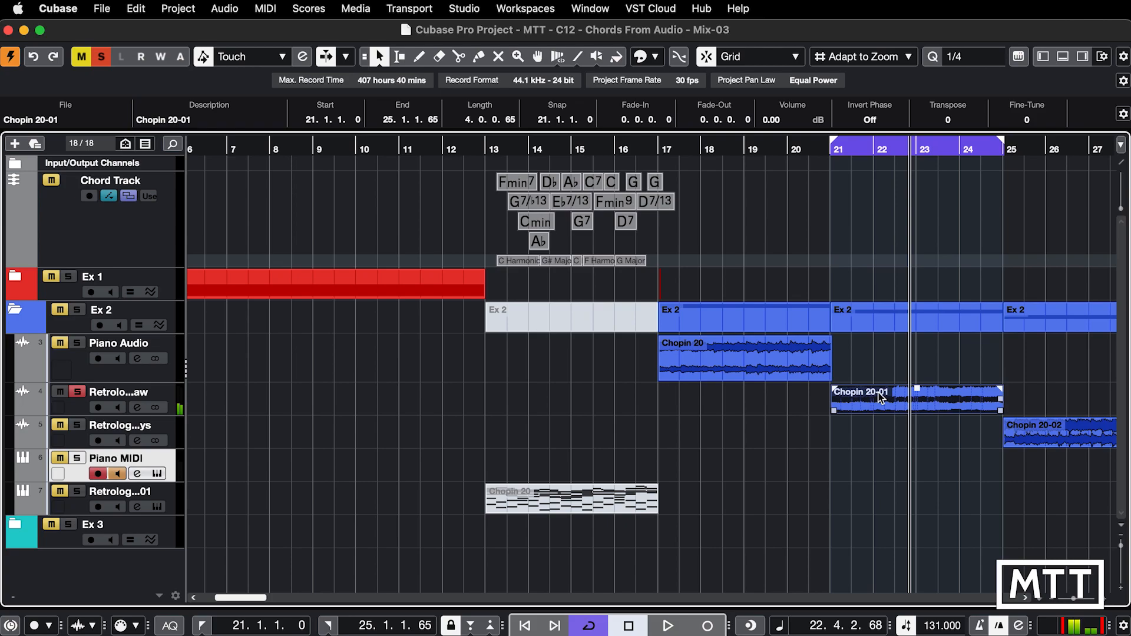
Generate chord events on the Chord Track from the Chopin 20-01 audio event, and clear the selection.
drag(879, 399, 869, 217)
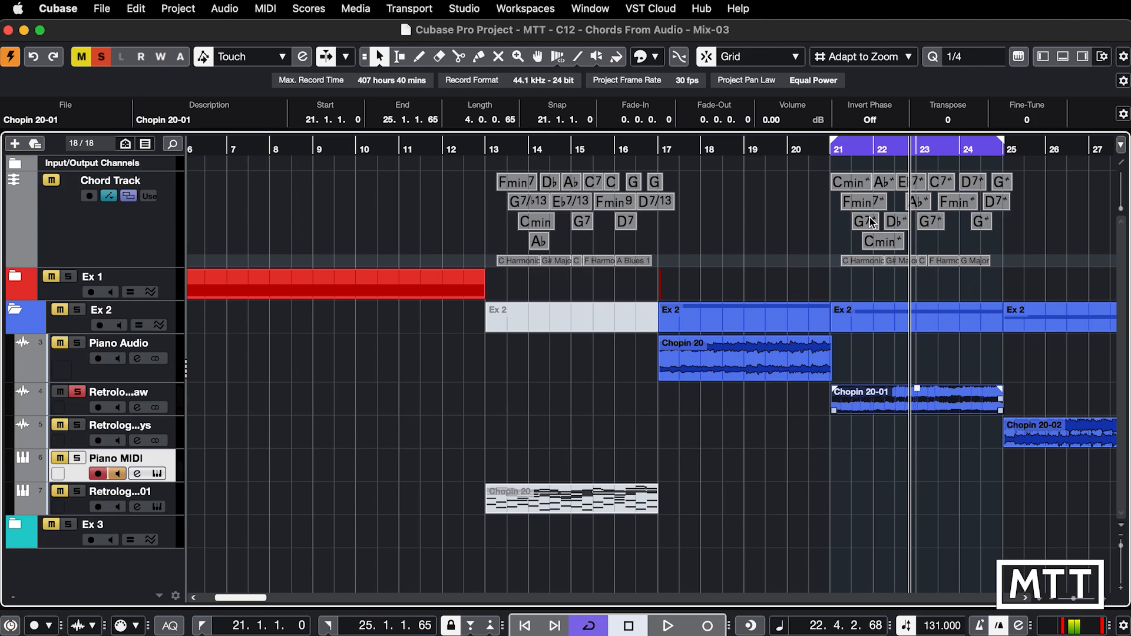
click(691, 184)
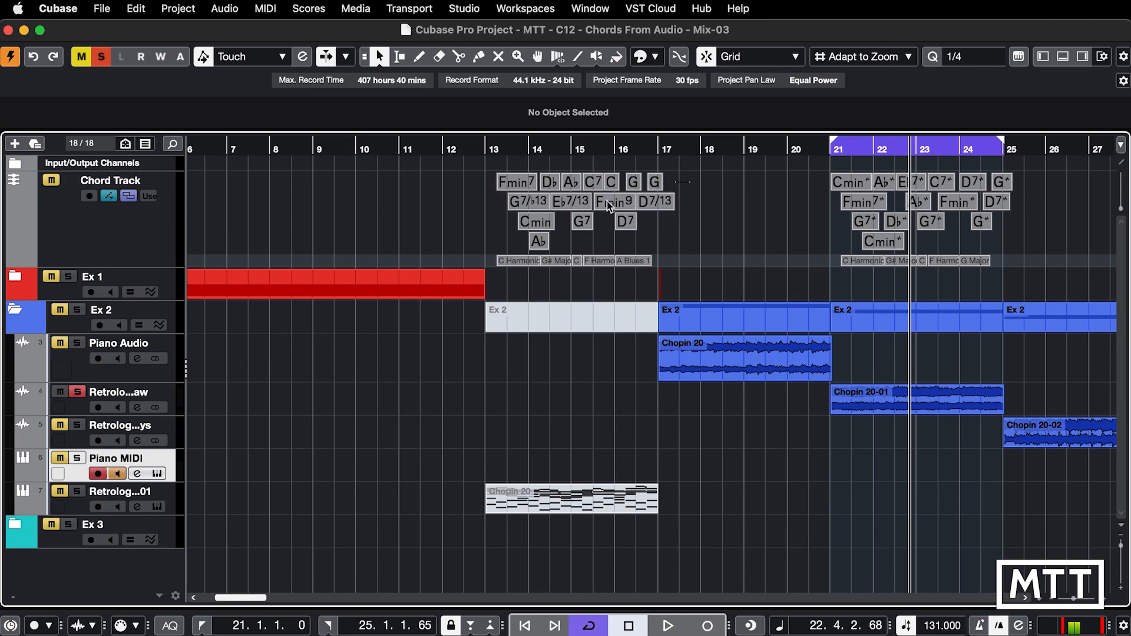
Delete the MIDI-derived chord events in bars 13 to 17, and generate chord events from the Chopin 20 audio event in bars 17 to 21.
drag(607, 200, 507, 245)
key(Delete)
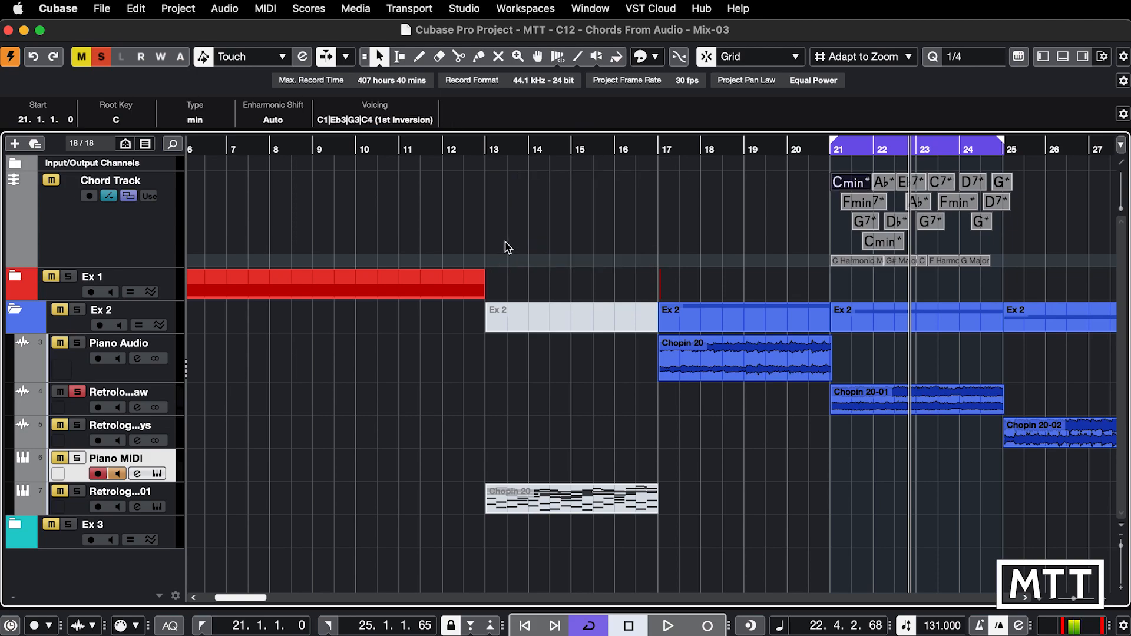
click(715, 357)
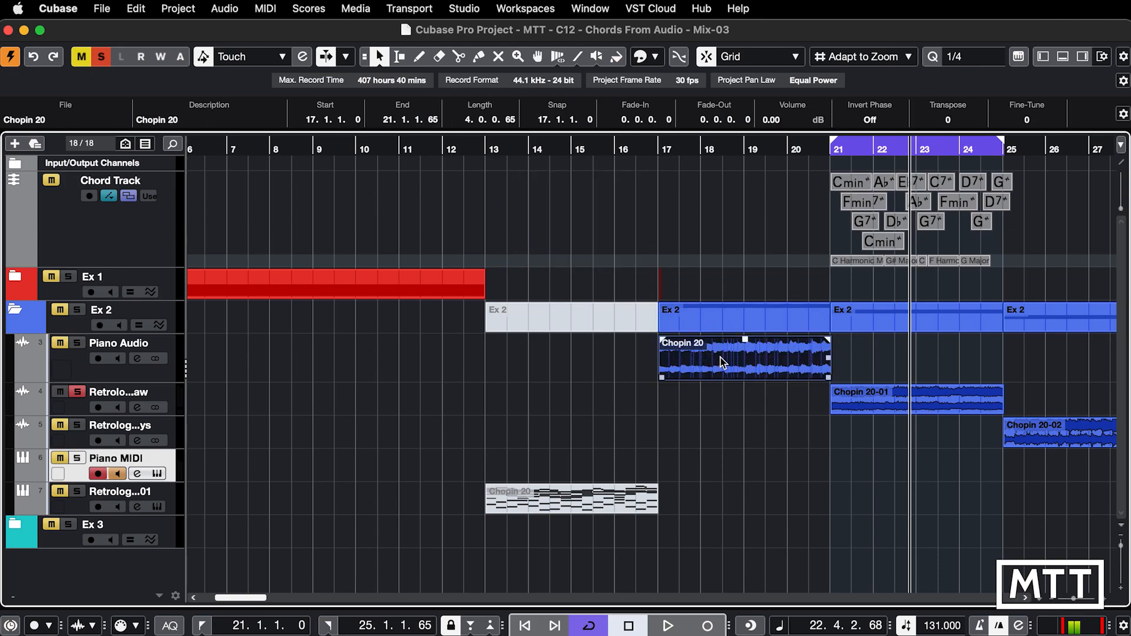
drag(708, 360, 710, 230)
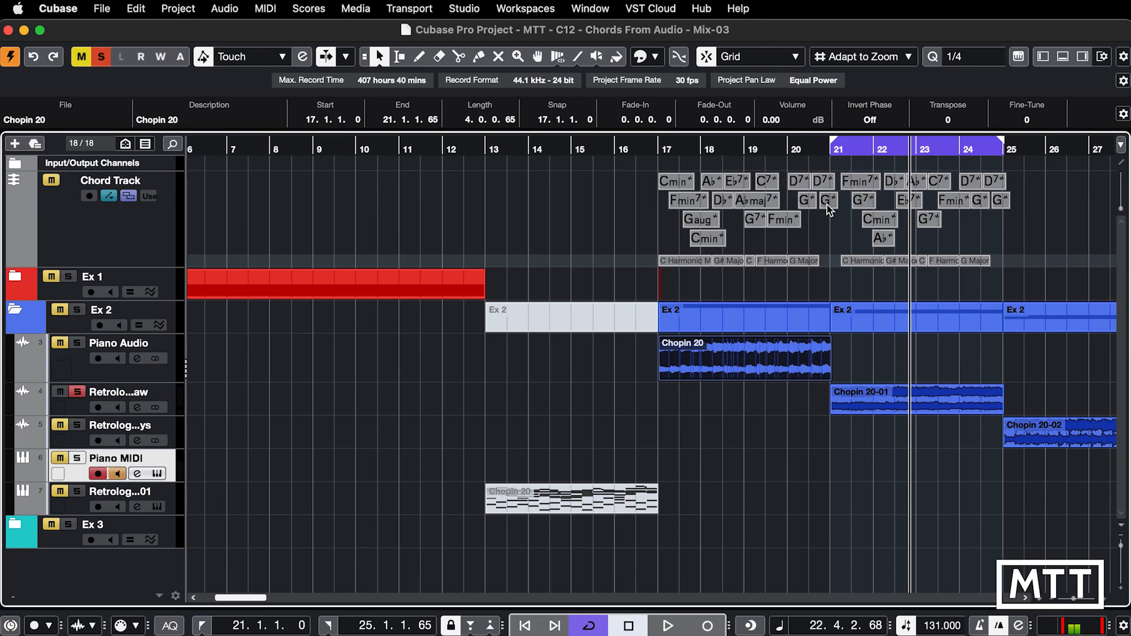
Paste a copied C minor chord event onto the Chord Track at the start of bar 21, and clear the selection.
click(712, 239)
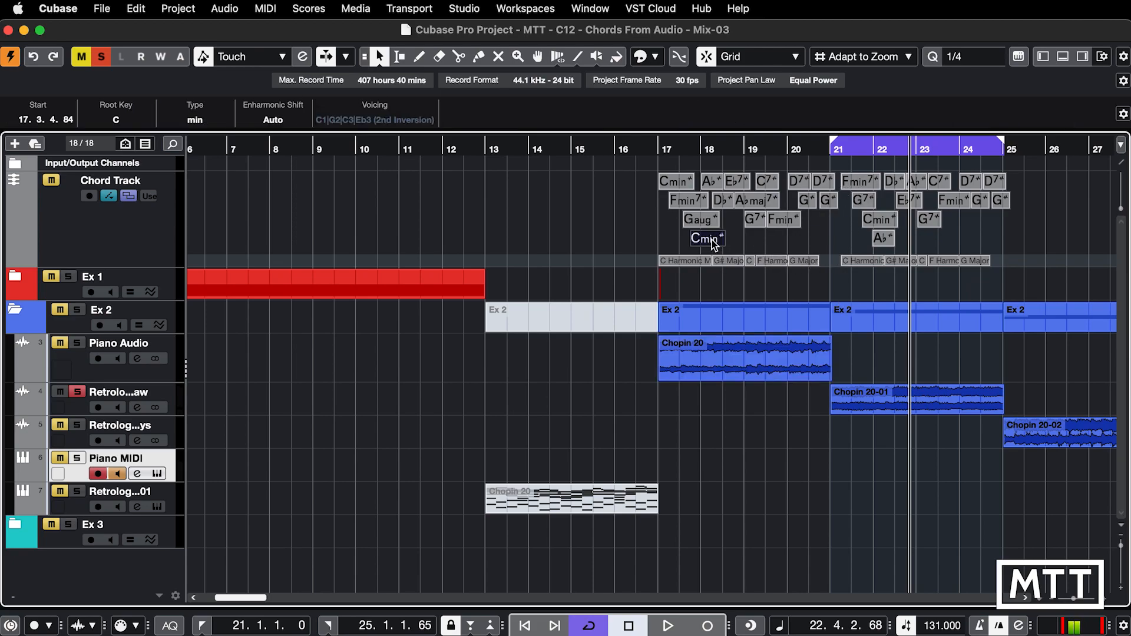
drag(849, 148, 830, 149)
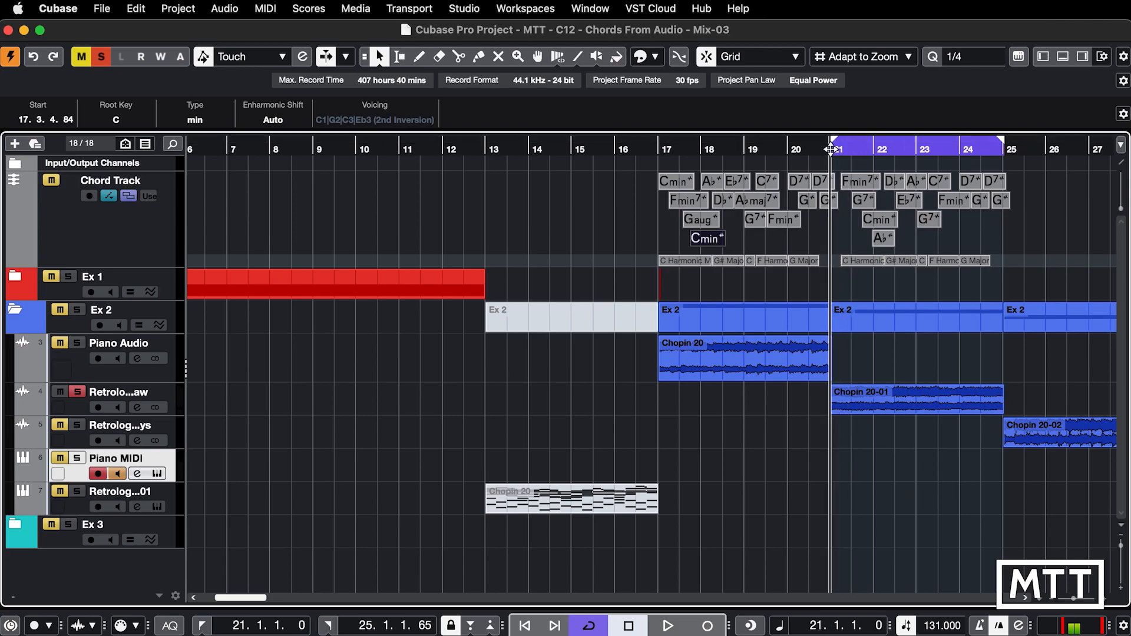
key(h)
key(h)
key(h)
key(h)
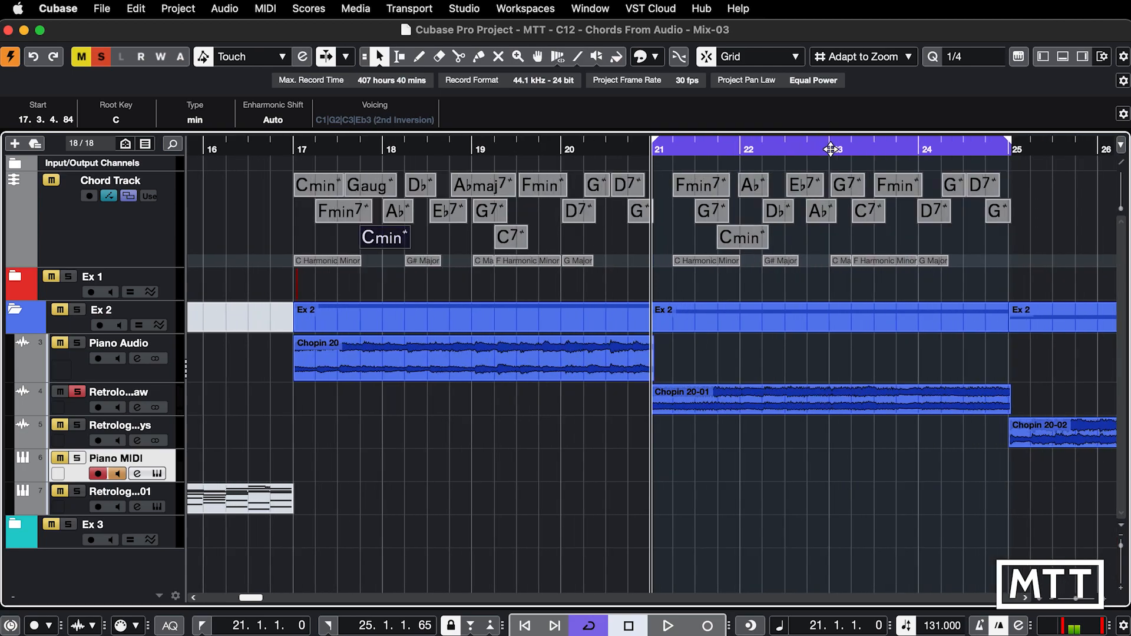
key(super+v)
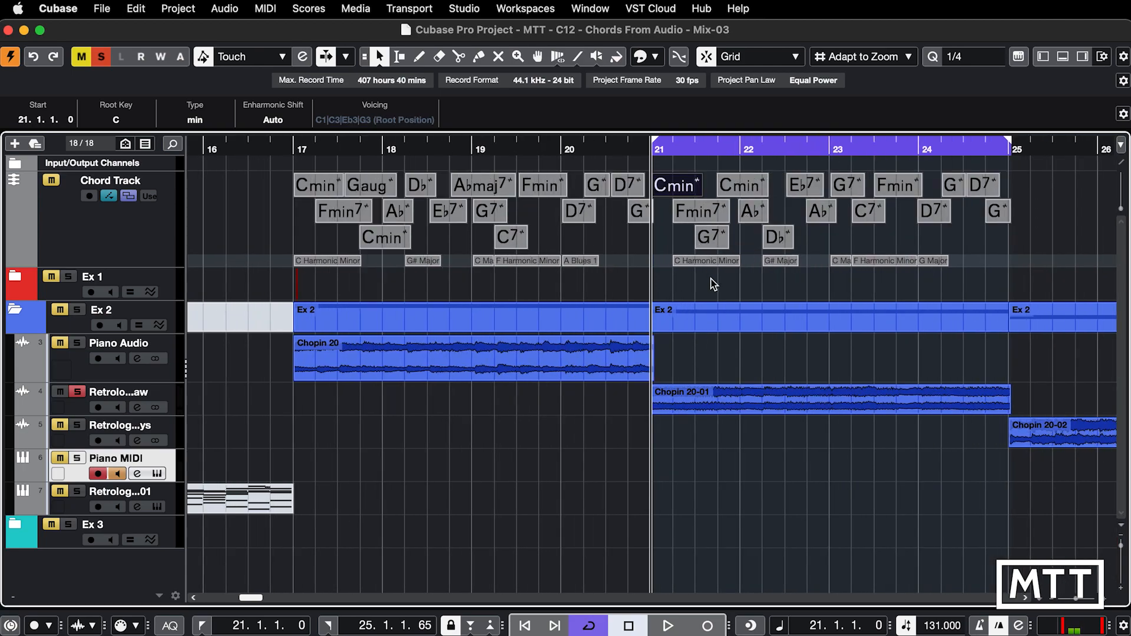
click(740, 289)
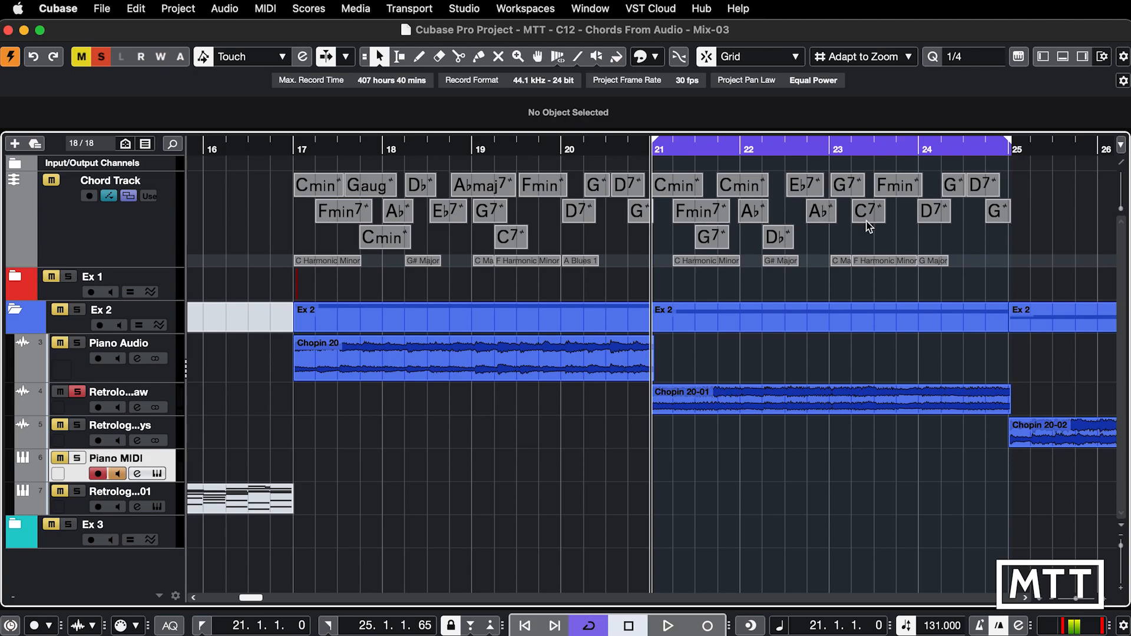
Set the cycle range to the Chopin 20-02 audio event in bars 25 to 29, and move the playhead to its start.
key(g)
key(g)
key(g)
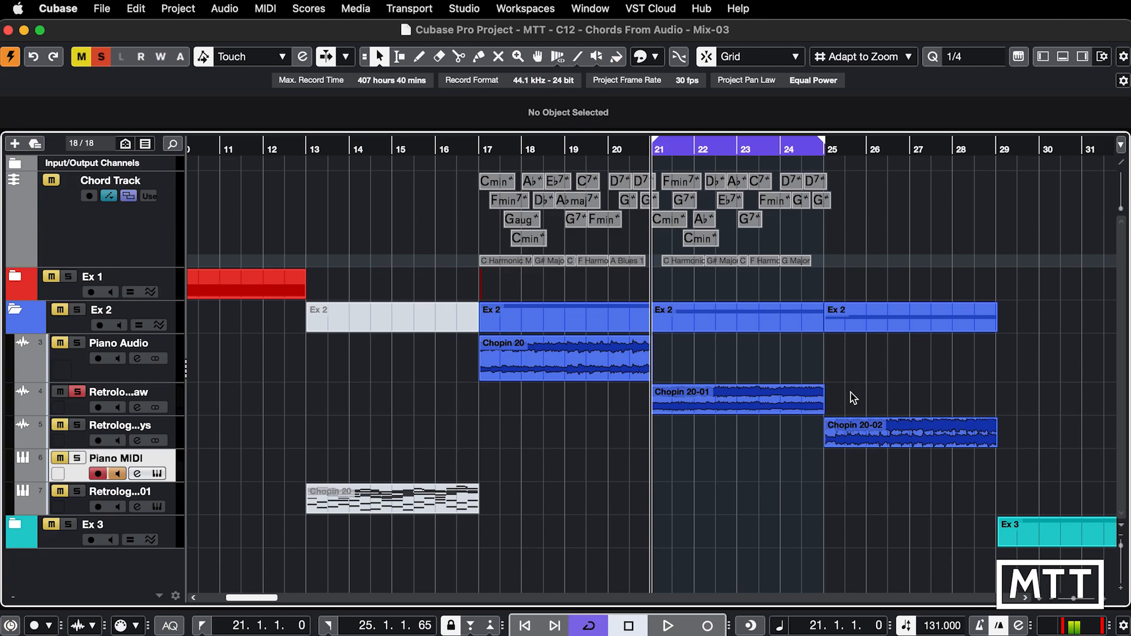
click(852, 436)
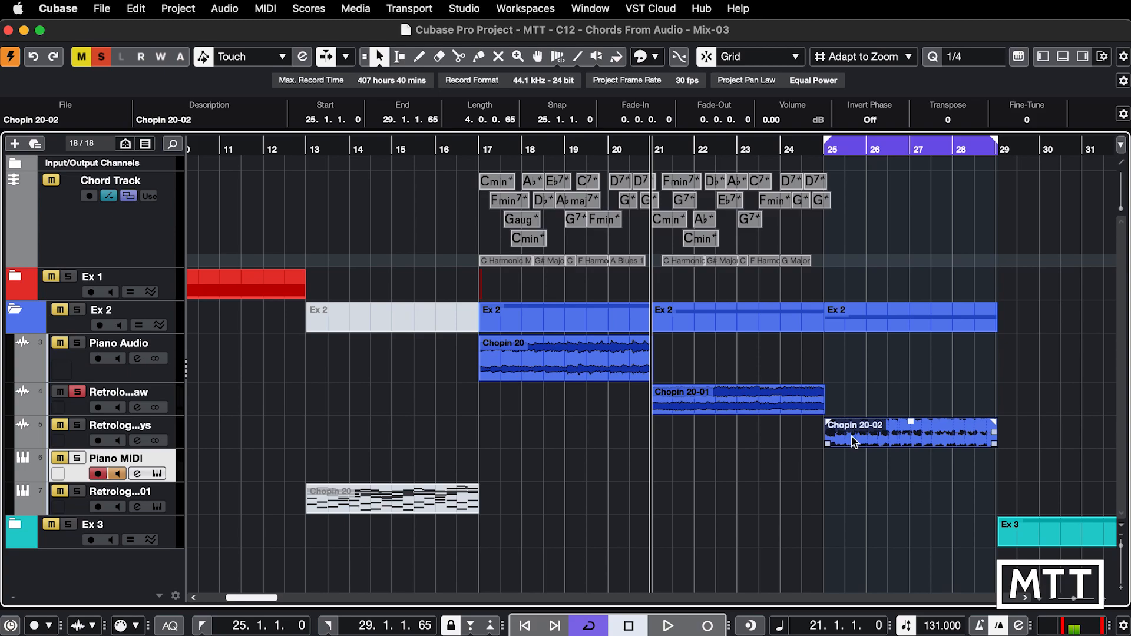
key(l)
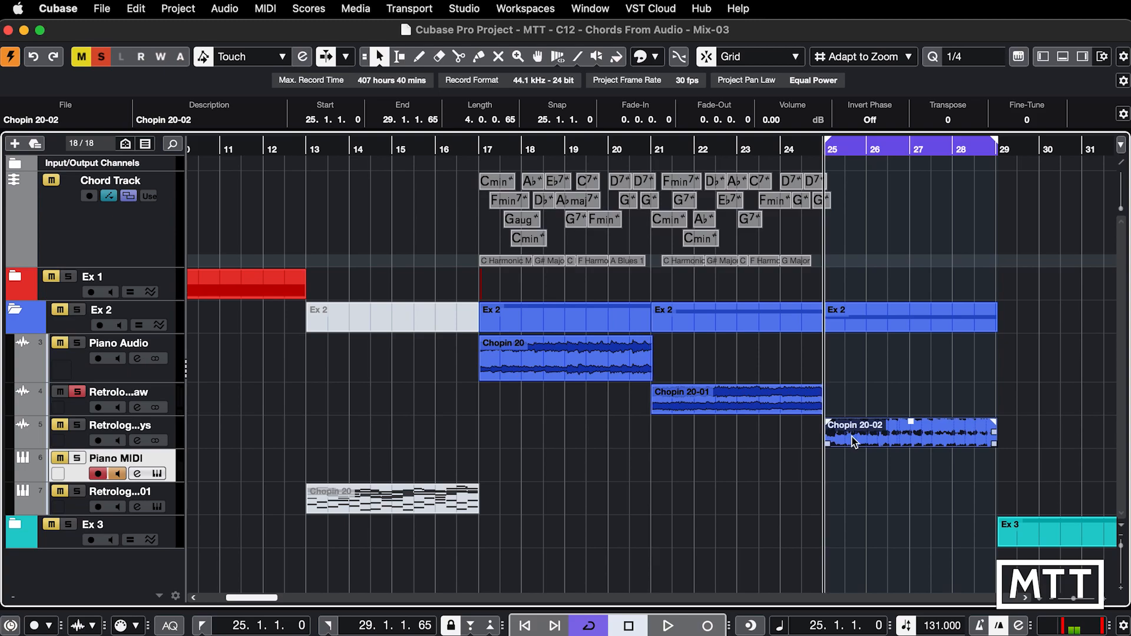
Solo the track of Chopin 20-02 instead of the Chopin 20-01 track, and play its audio to hear the sound.
click(80, 404)
click(78, 424)
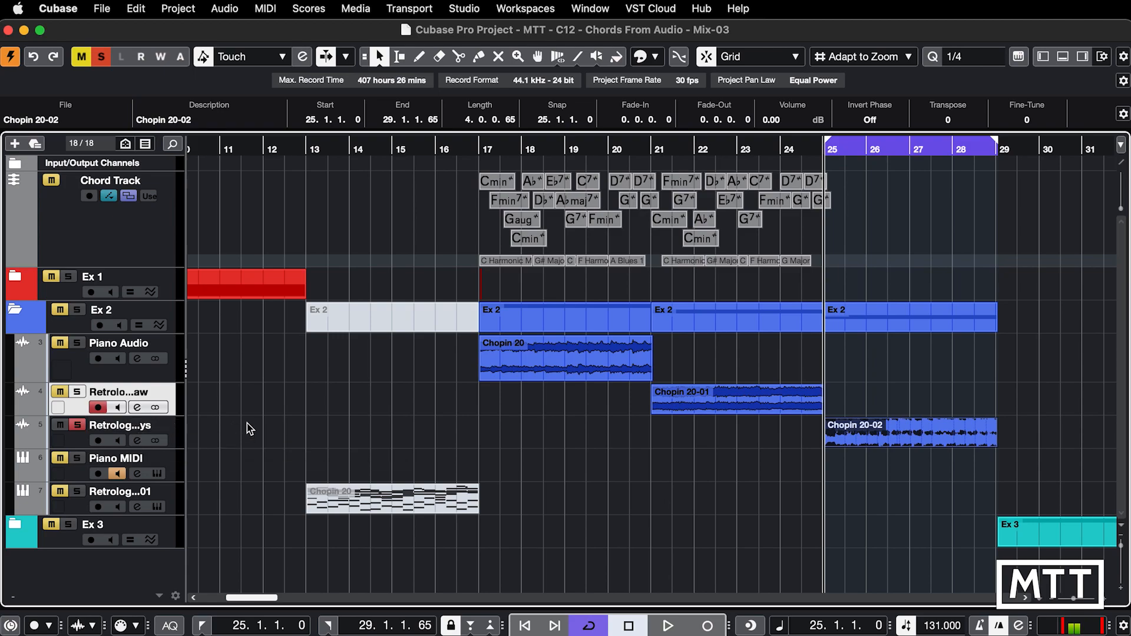
key(space)
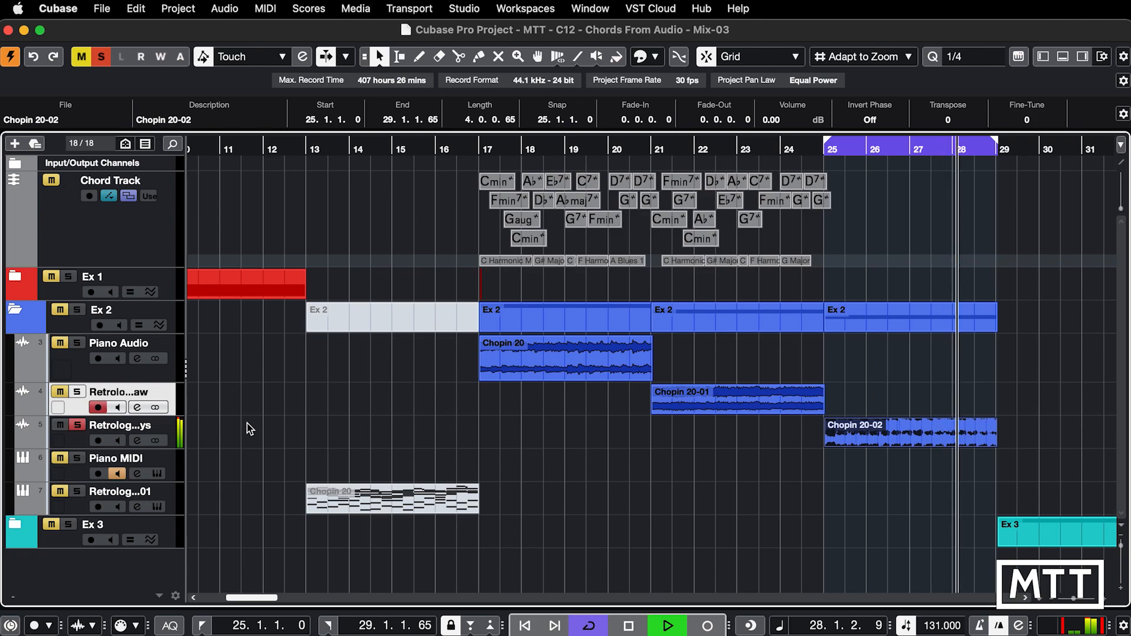
key(space)
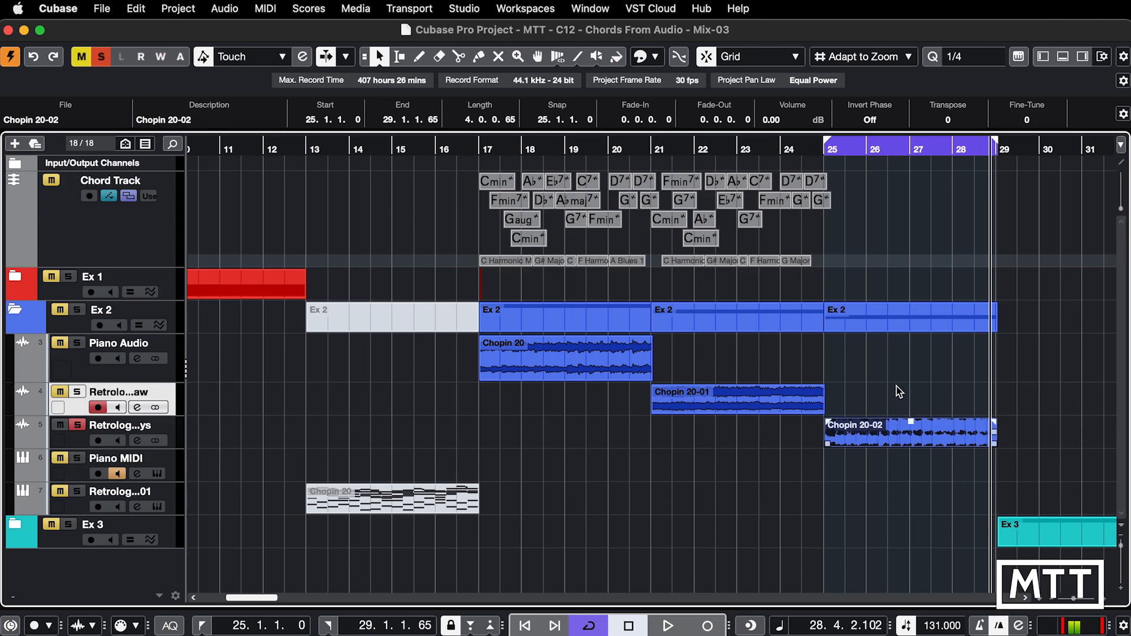
Generate chord events on the Chord Track from the Chopin 20-02 audio event, and inspect them up close beside the earlier chords.
drag(897, 433, 891, 196)
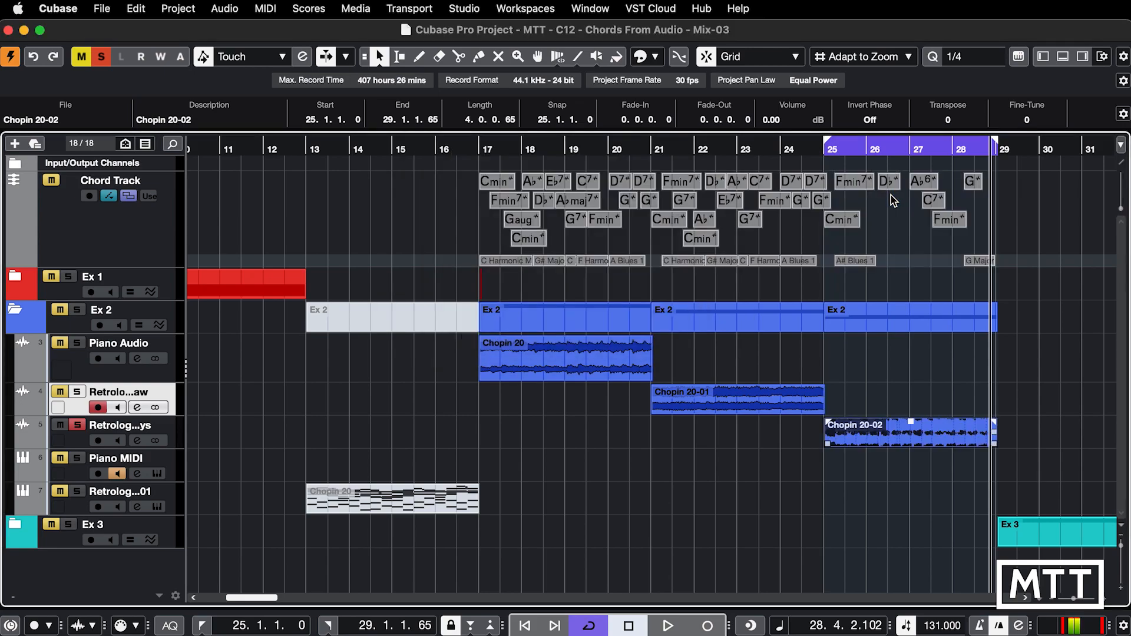
key(h)
key(h)
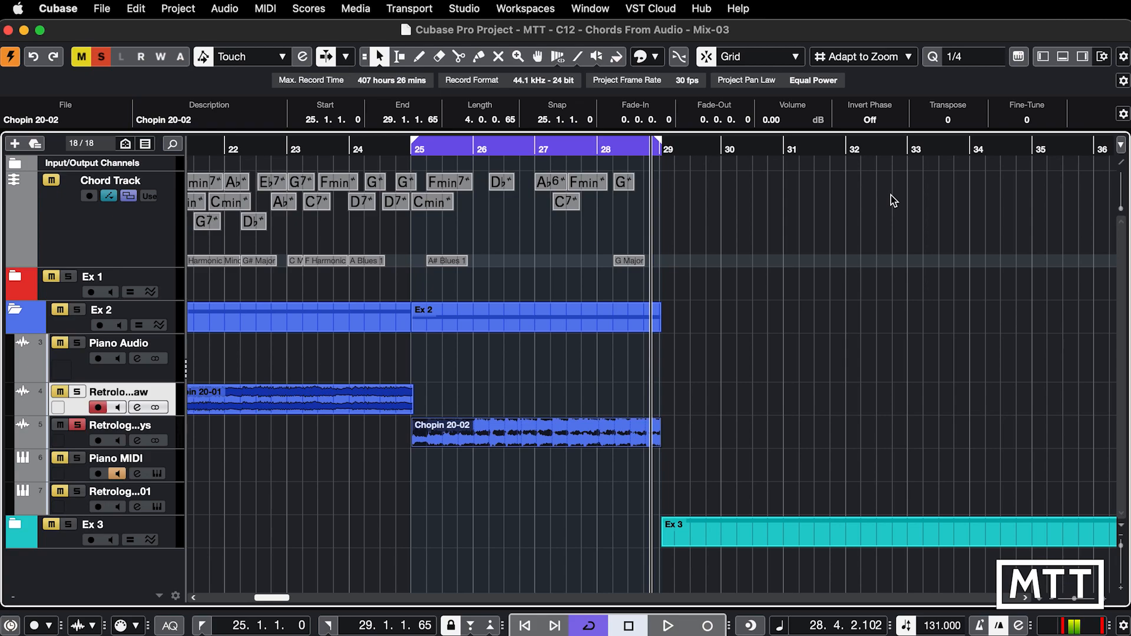
key(g)
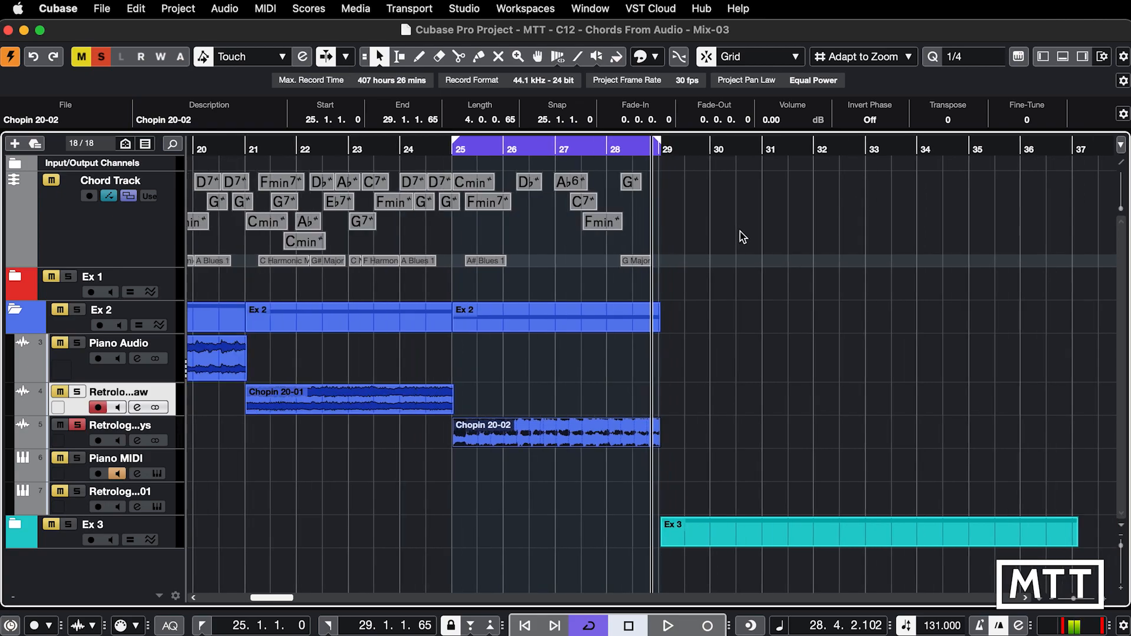
scroll(740, 232, left, 2)
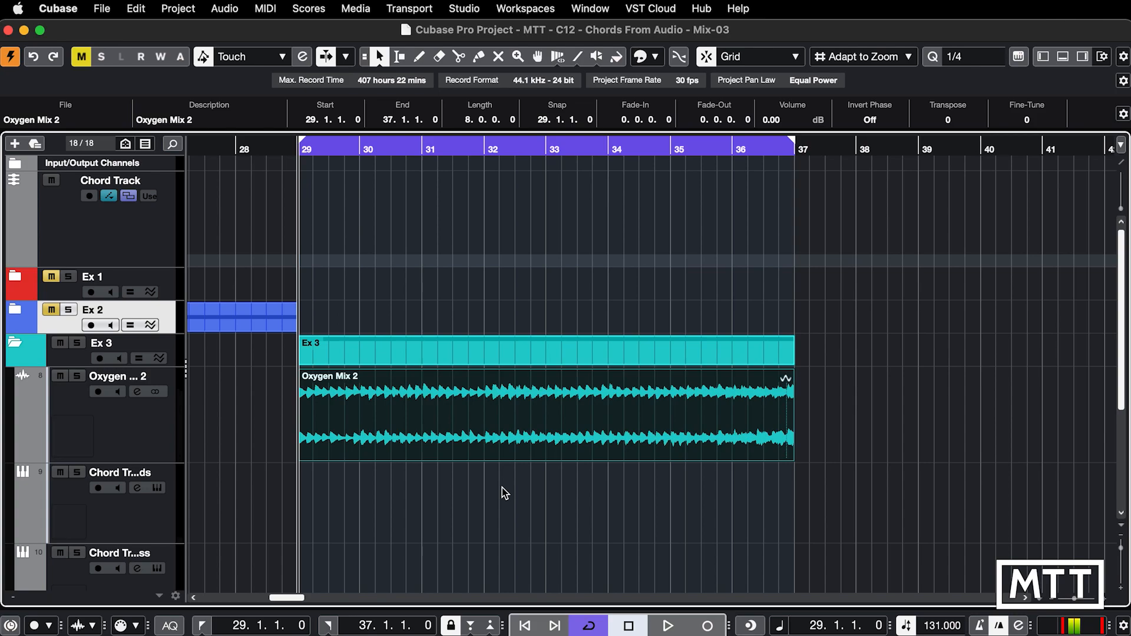
Play the Oxygen Mix 2 audio from bar 29 and again from bar 35 to hear its harmony.
key(space)
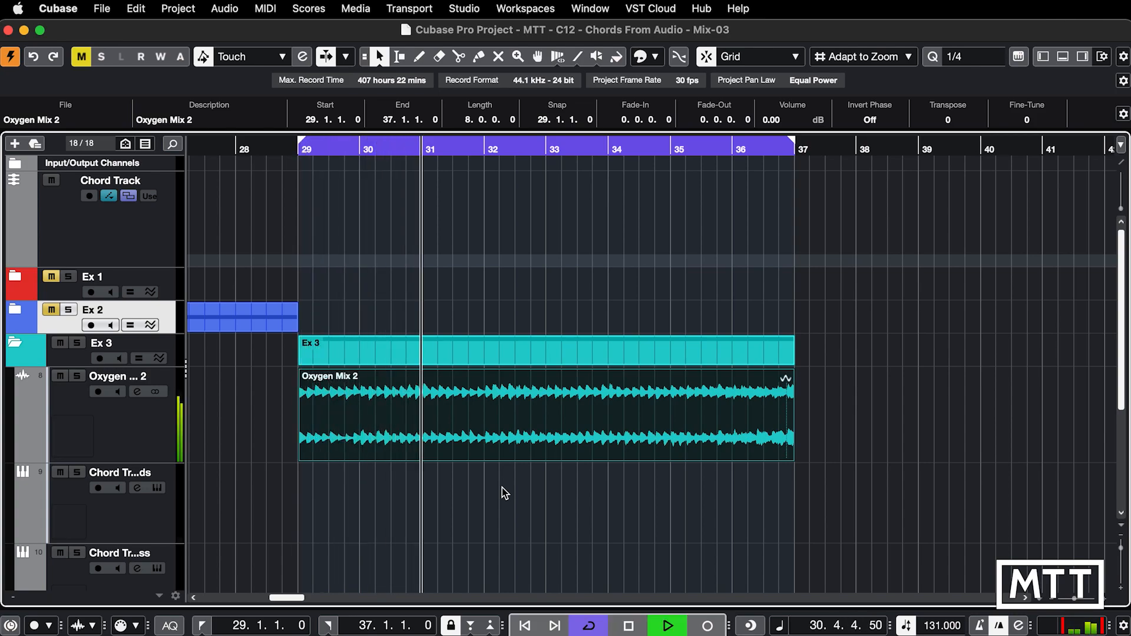
key(space)
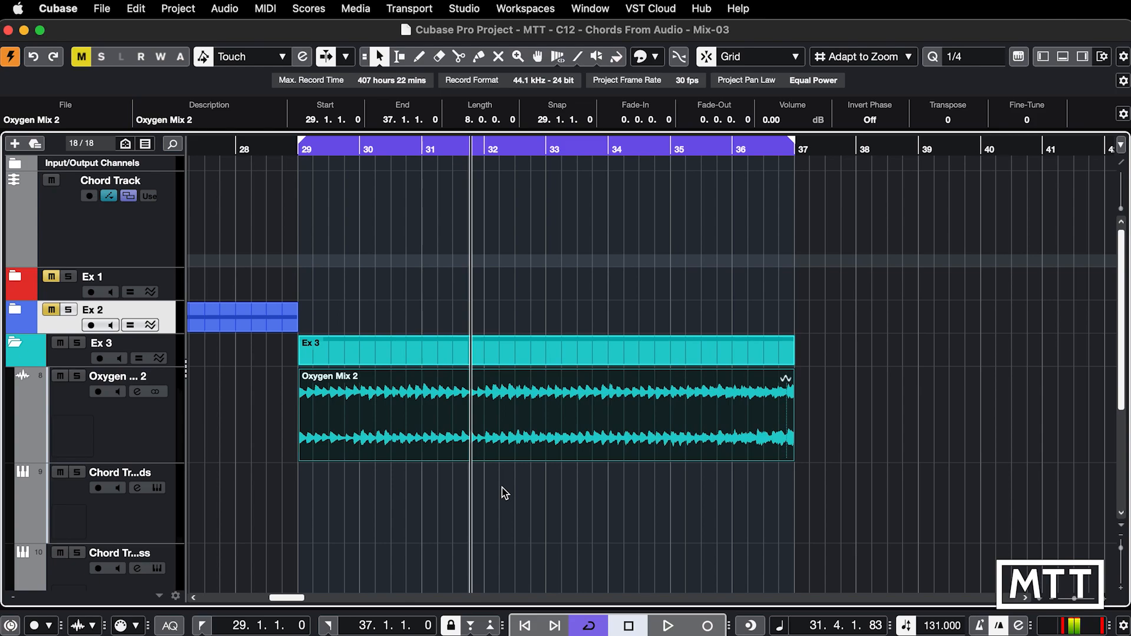
click(669, 153)
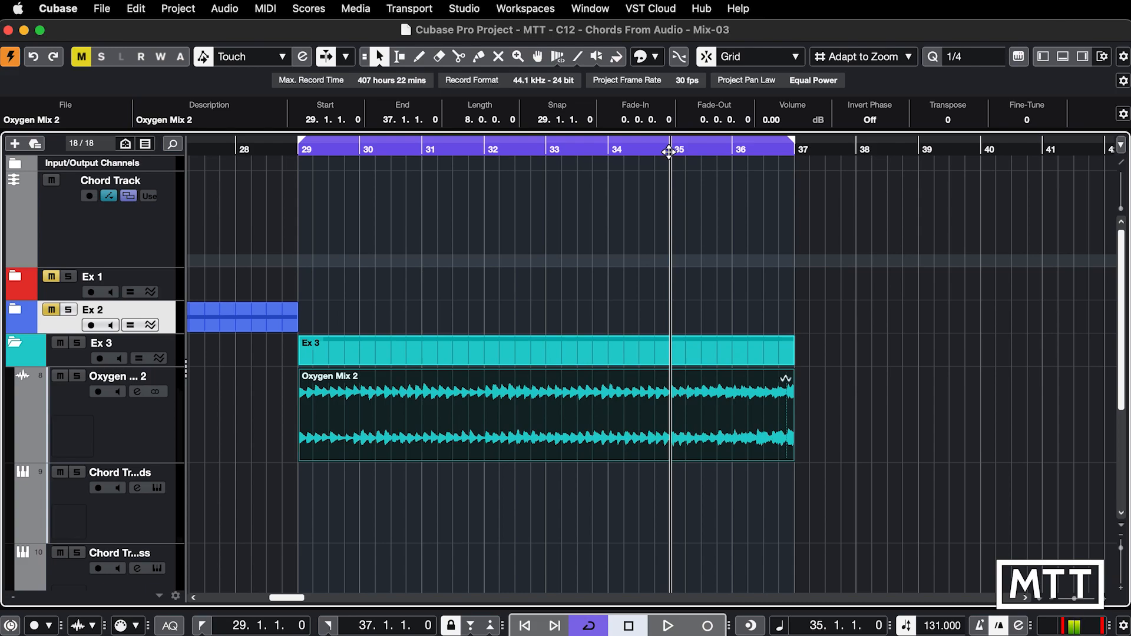
key(space)
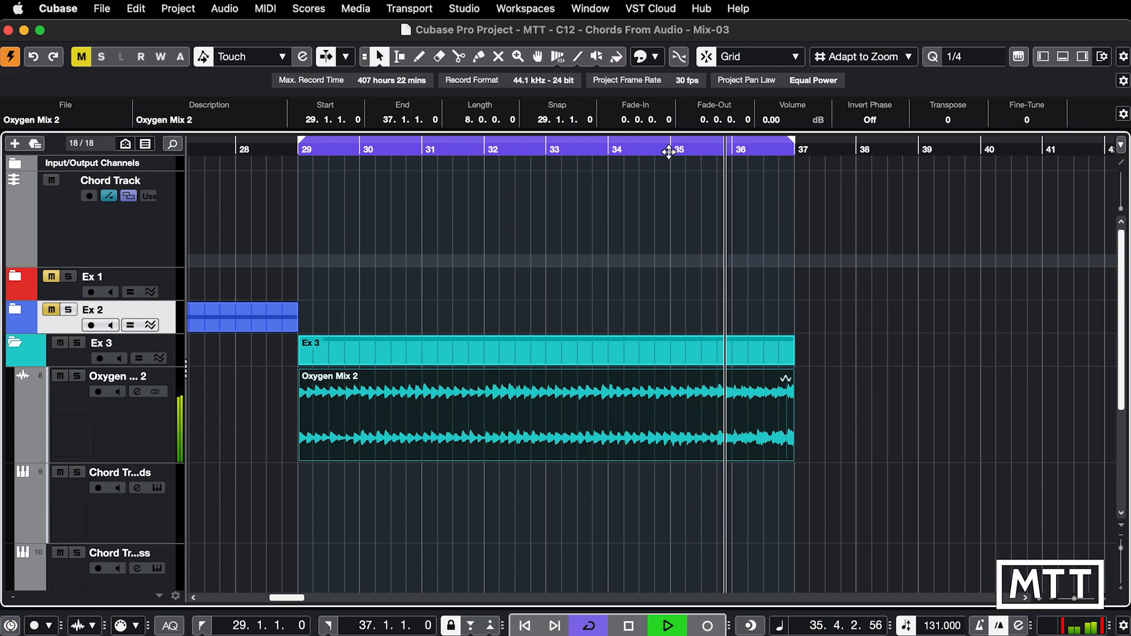
key(space)
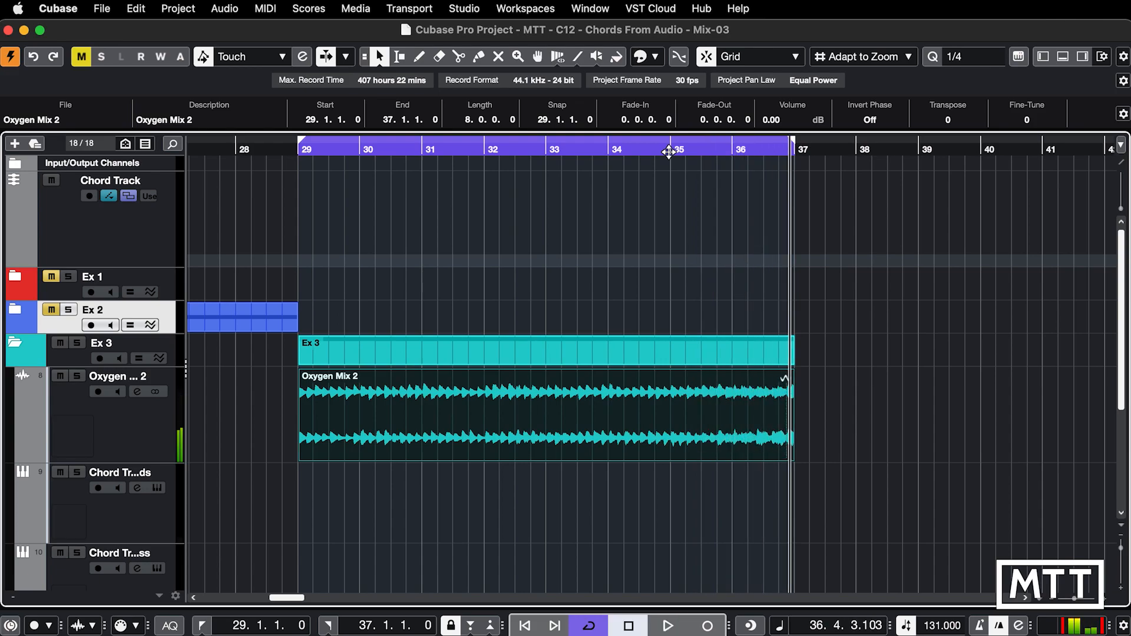
Return the playhead to the left locator, and generate chord events on the Chord Track from the Oxygen Mix 2 audio event.
key(KP_1)
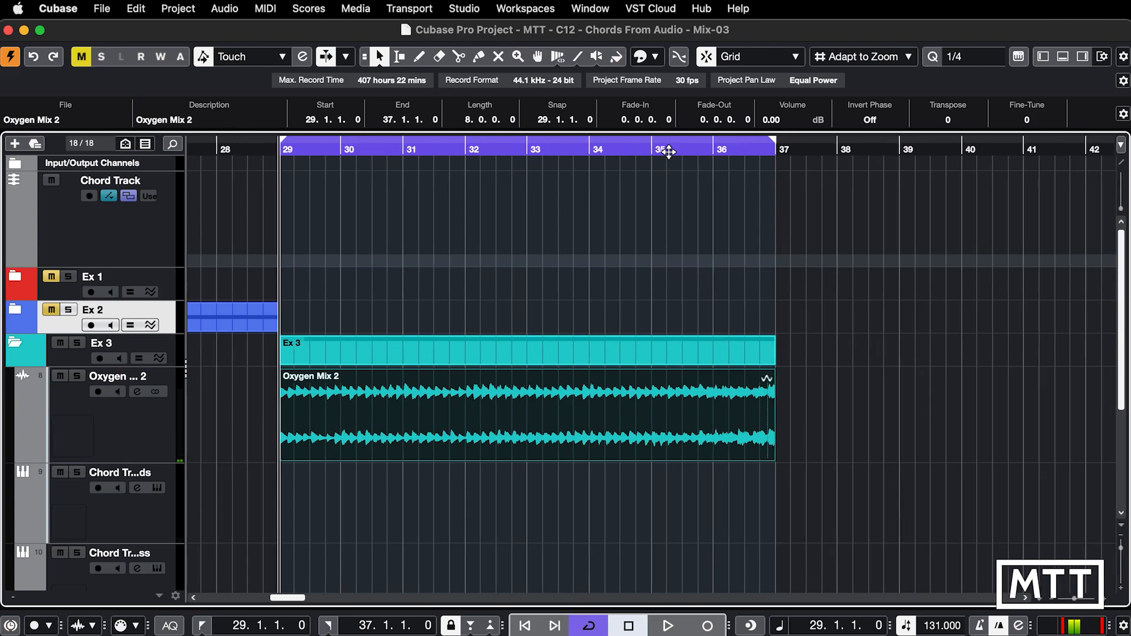
drag(554, 386, 546, 221)
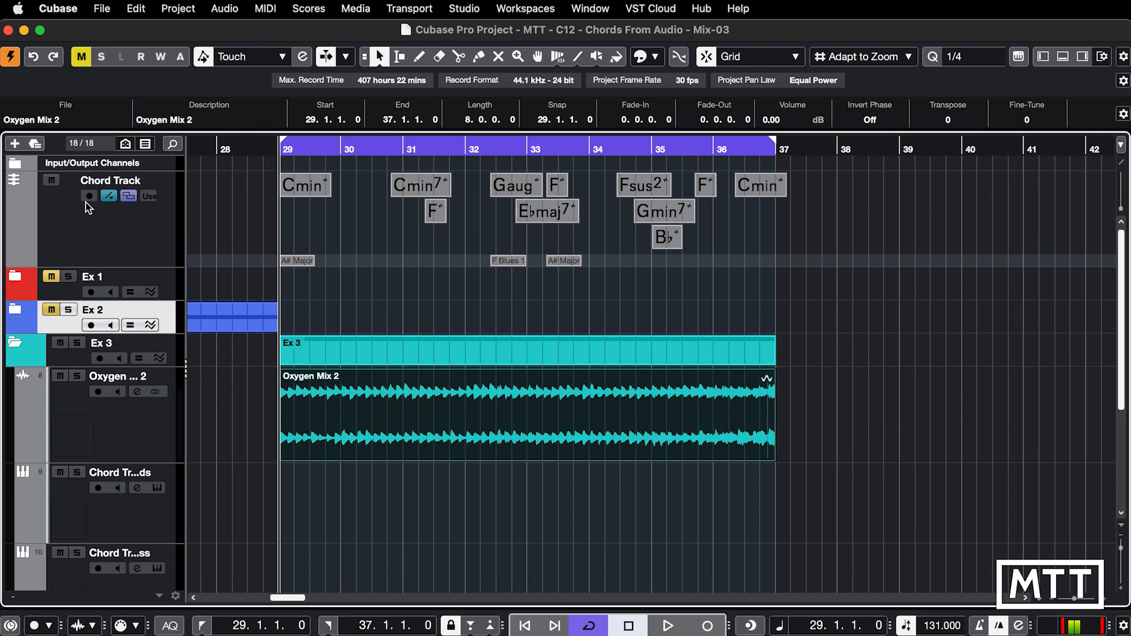
Monitor the first instrument track below Oxygen Mix 2, mute the Oxygen audio track, and play the detected chords through that instrument.
click(120, 489)
key(space)
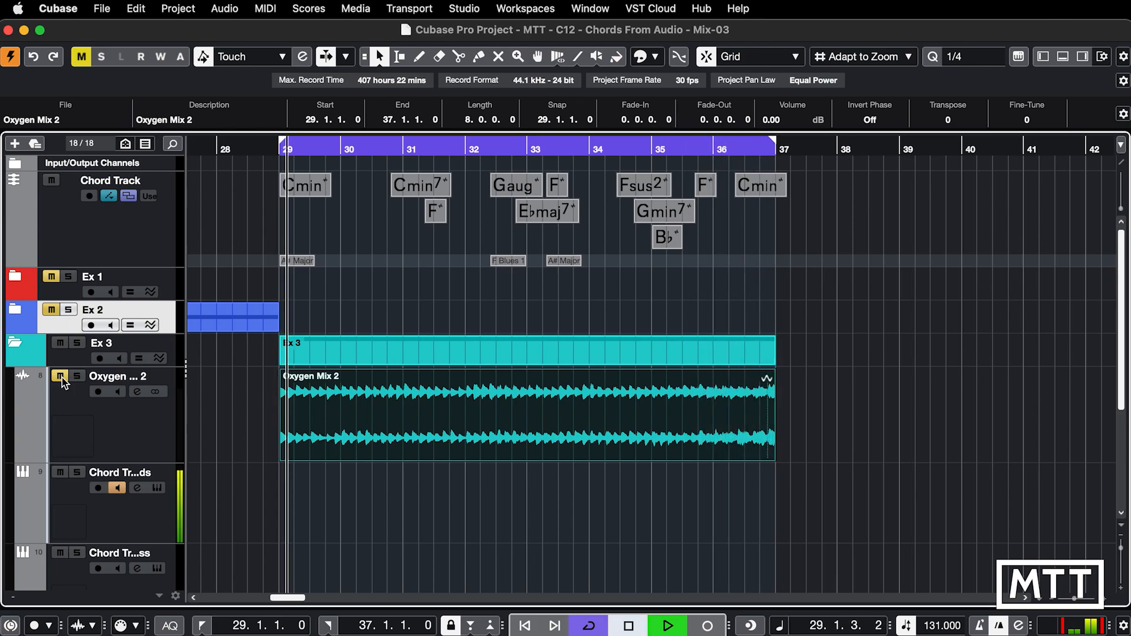
key(space)
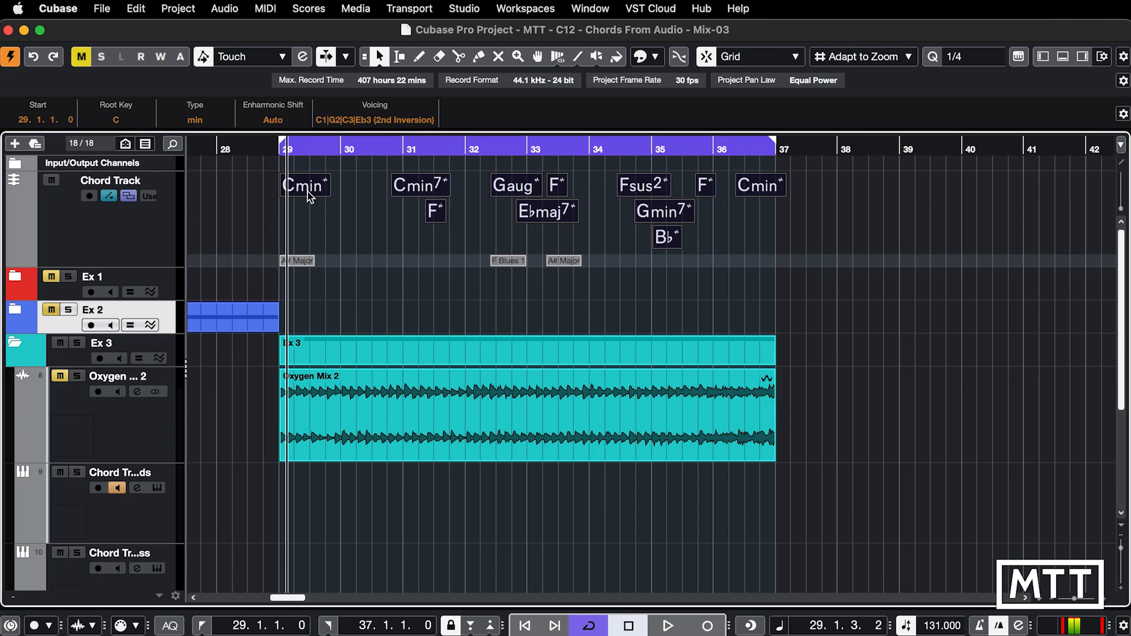
Convert all detected Oxygen Mix 2 chord events into MIDI parts on track 9, turn off its monitoring, and mute the Chord Track.
drag(308, 192, 305, 480)
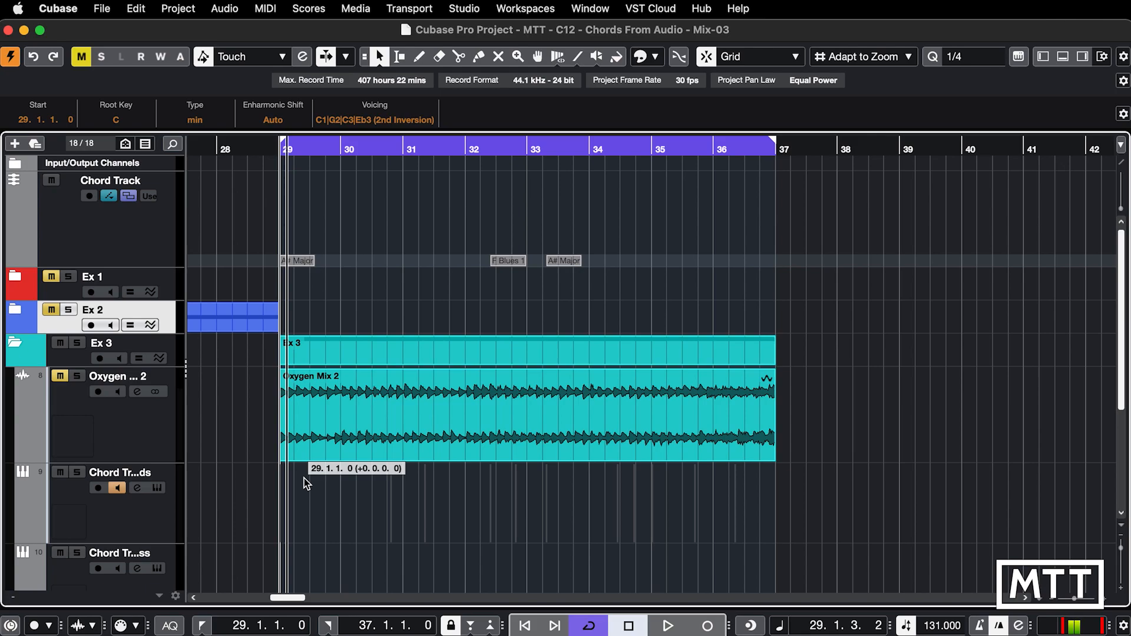
drag(305, 483, 306, 483)
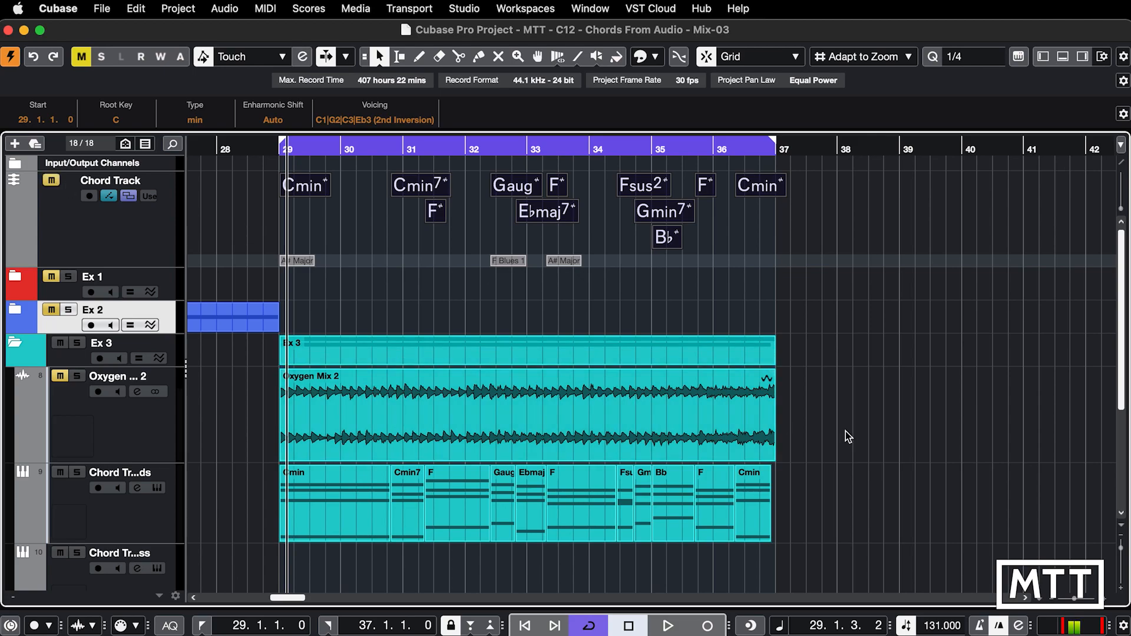
scroll(848, 464, down, 2)
scroll(848, 463, left, 1)
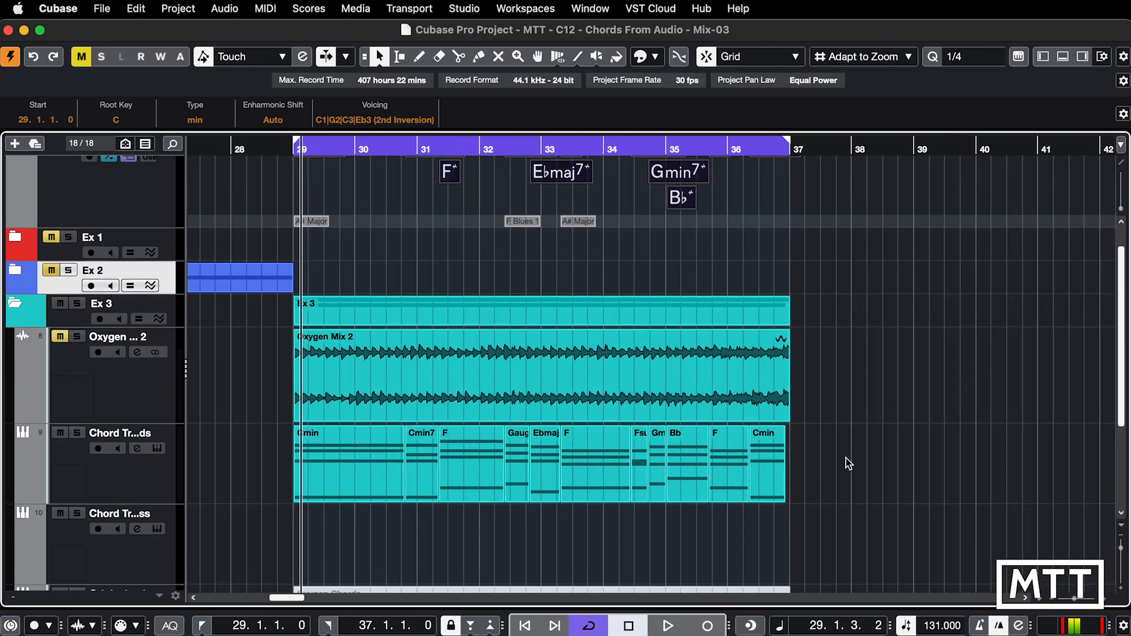
scroll(848, 463, up, 1)
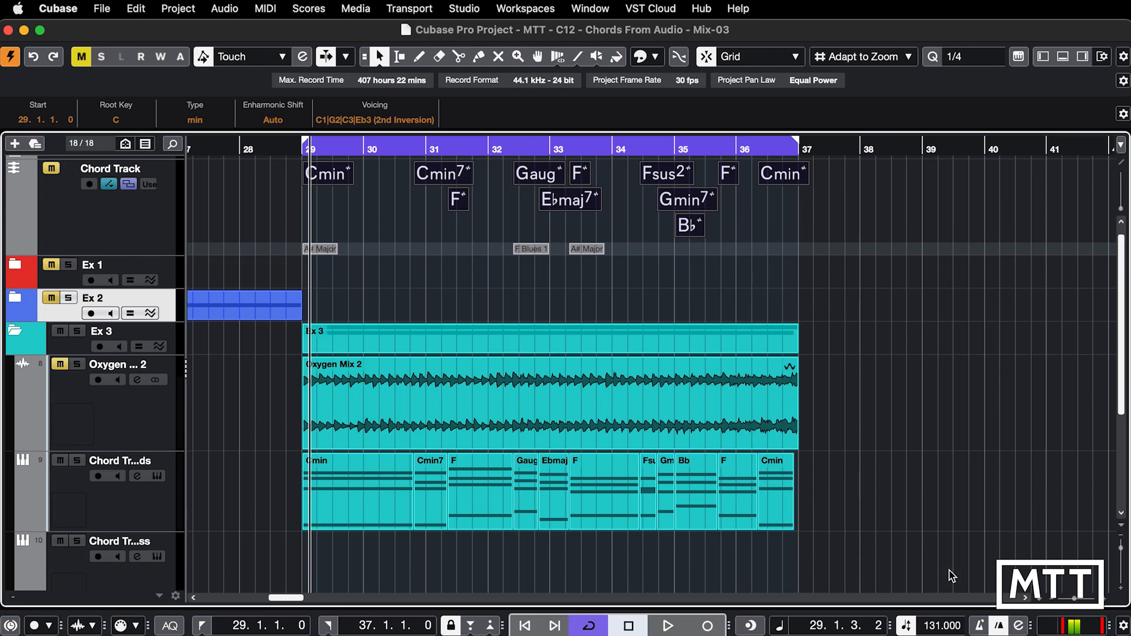
Enable the metronome click, select the Oxygen Mix 2 event, and play the MIDI chord parts to check their timing.
click(977, 627)
click(781, 400)
key(space)
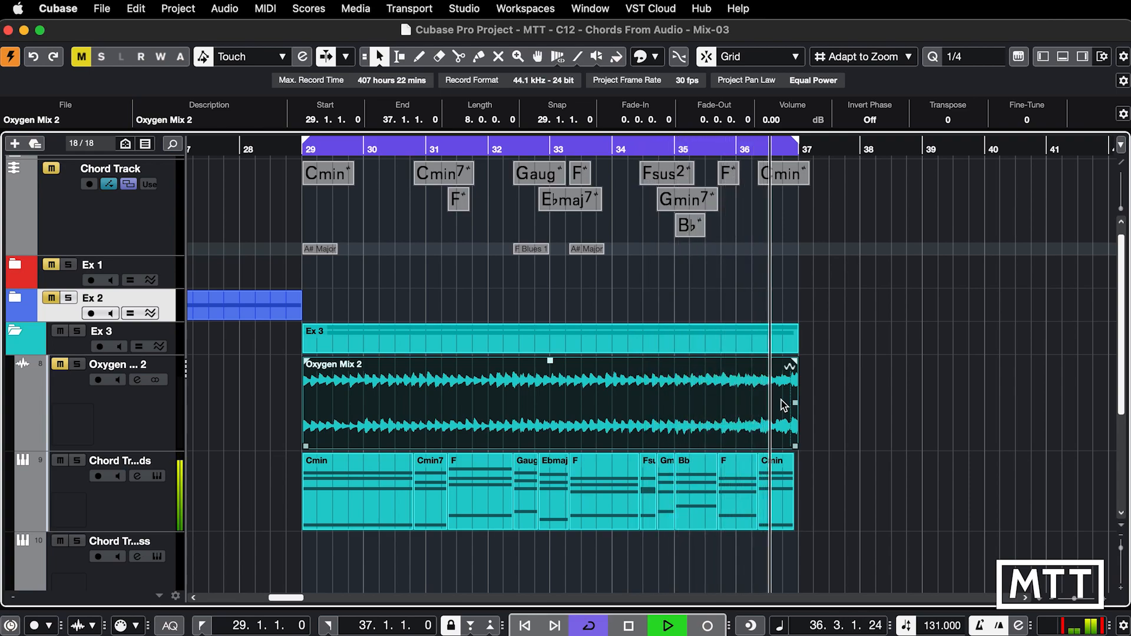
key(space)
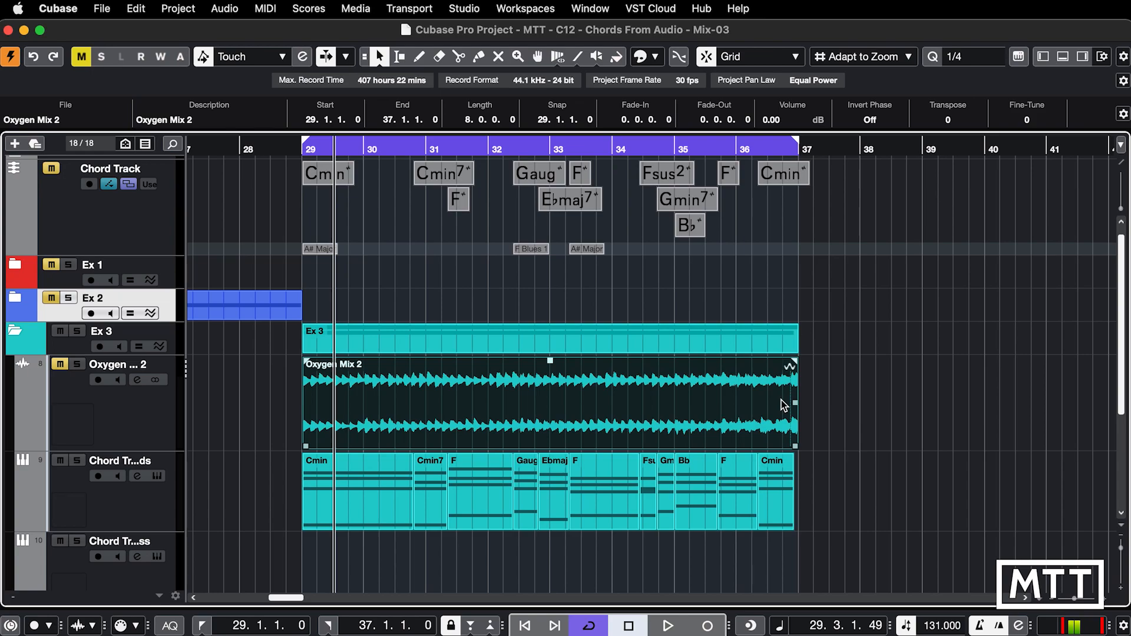
scroll(781, 400, down, 3)
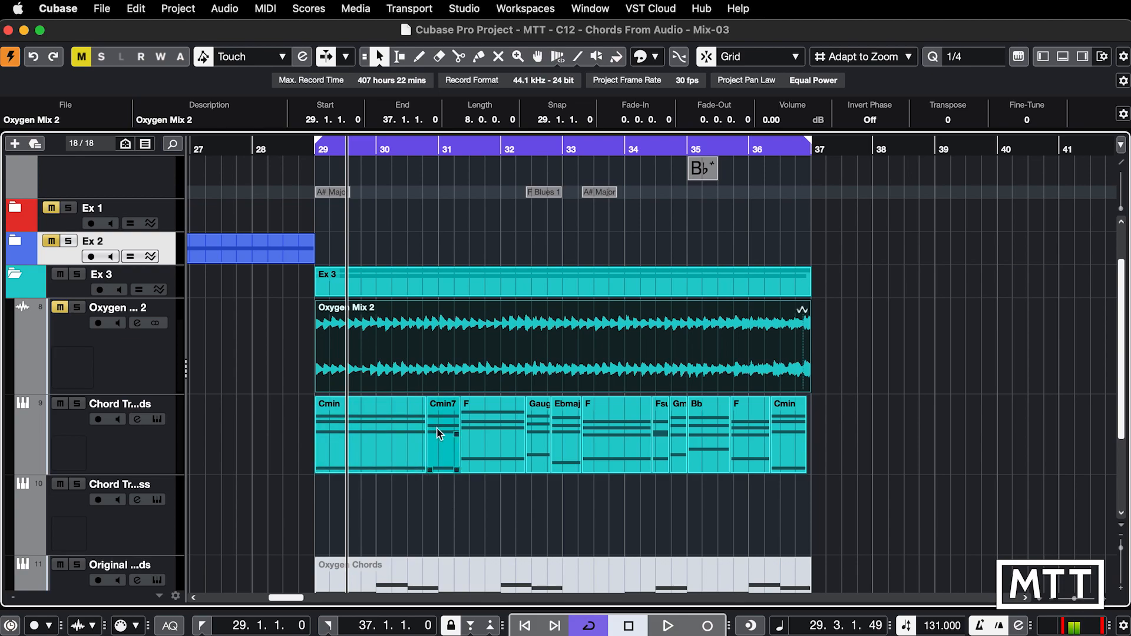
scroll(429, 450, up, 5)
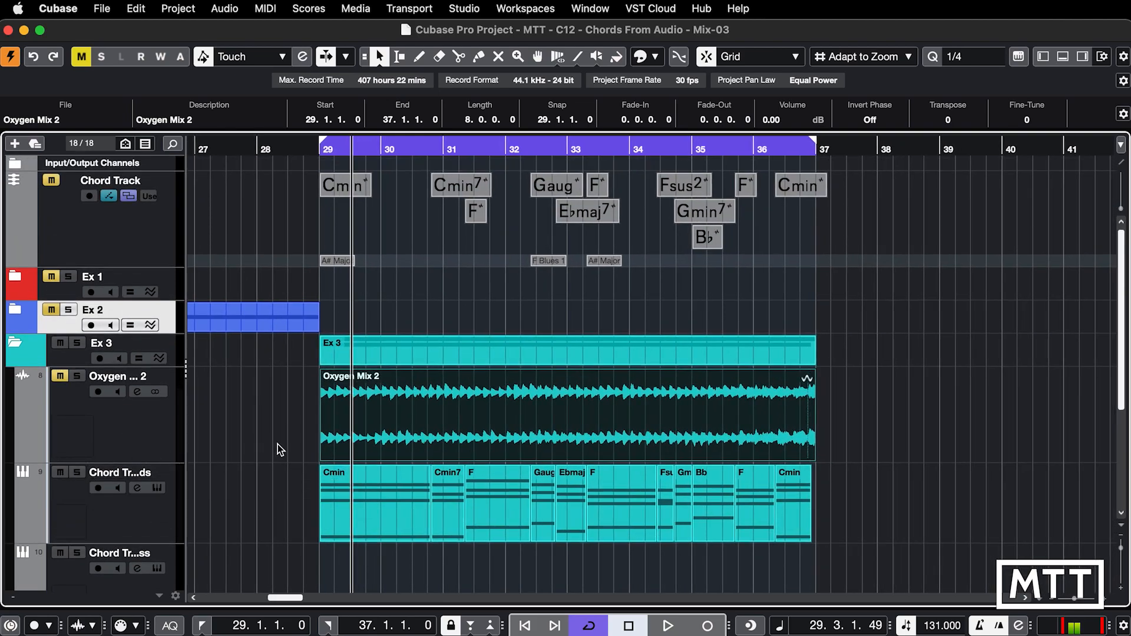
Play the MIDI chord parts briefly, and move the Cmin7 chord event to bar 30 beat 3 and the following F to bar 31.
key(space)
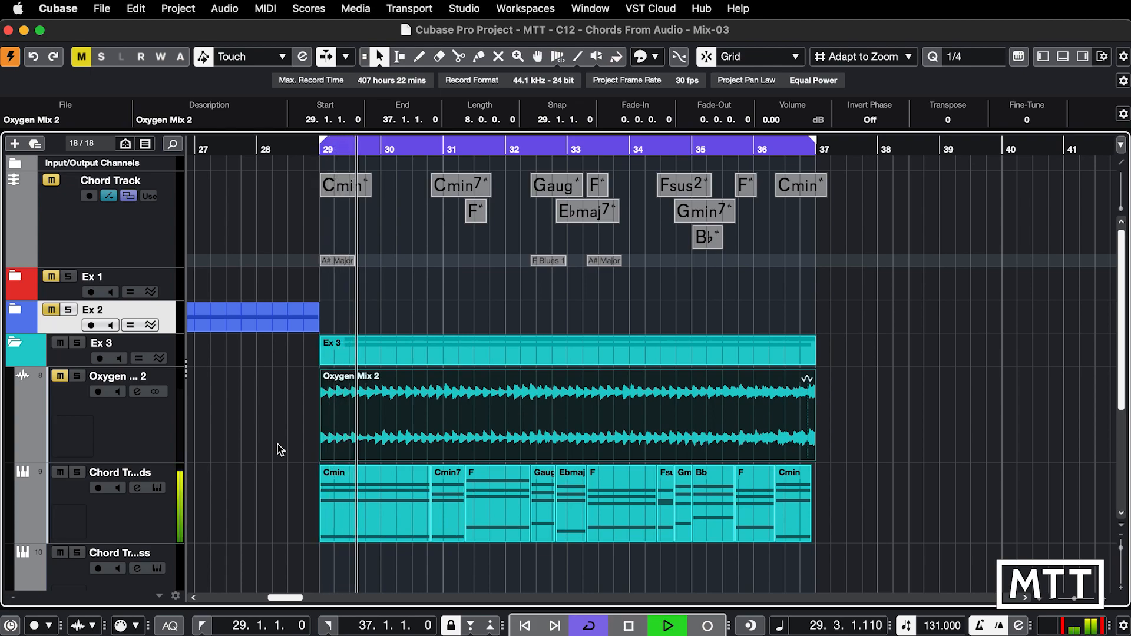
key(space)
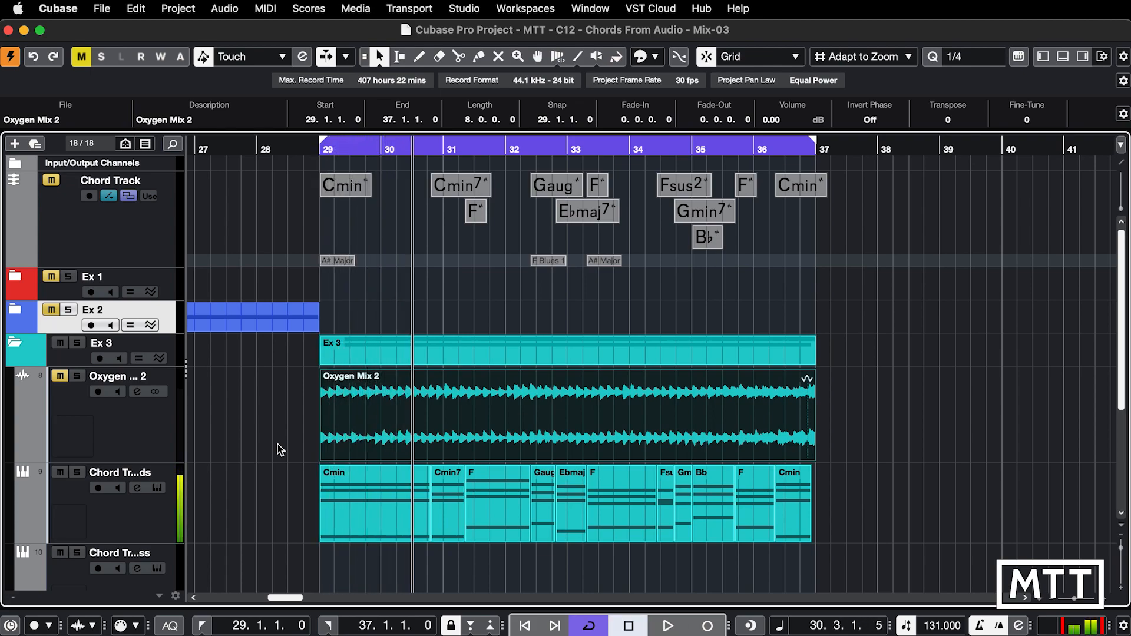
drag(483, 189, 458, 216)
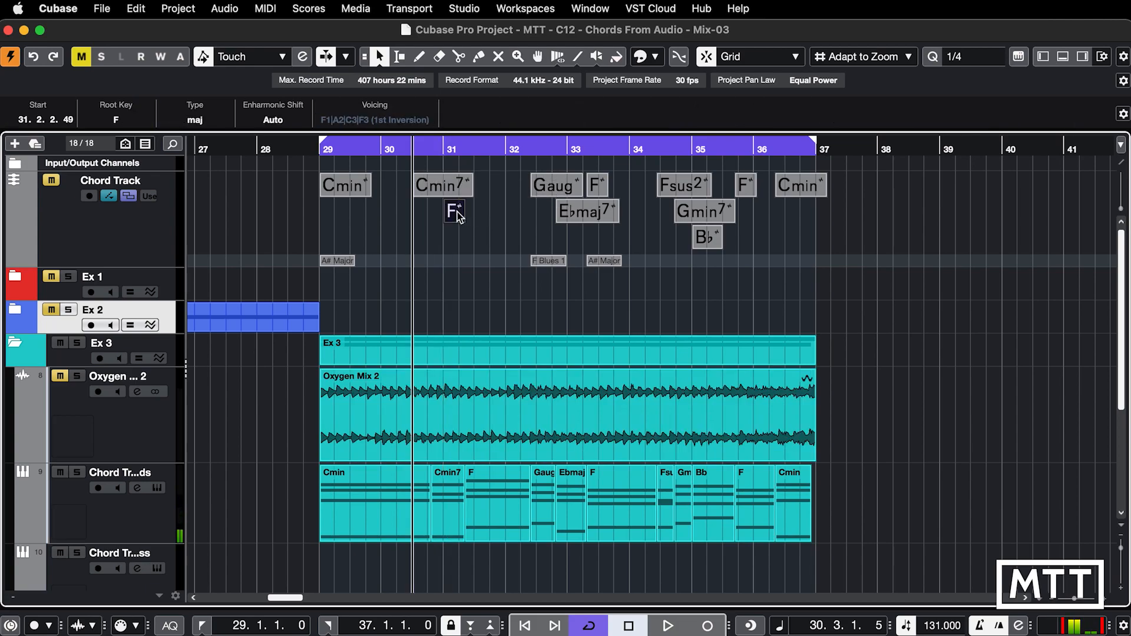
Play the Oxygen section's MIDI chord parts onward, and replay them from the left locator to check their timing.
key(space)
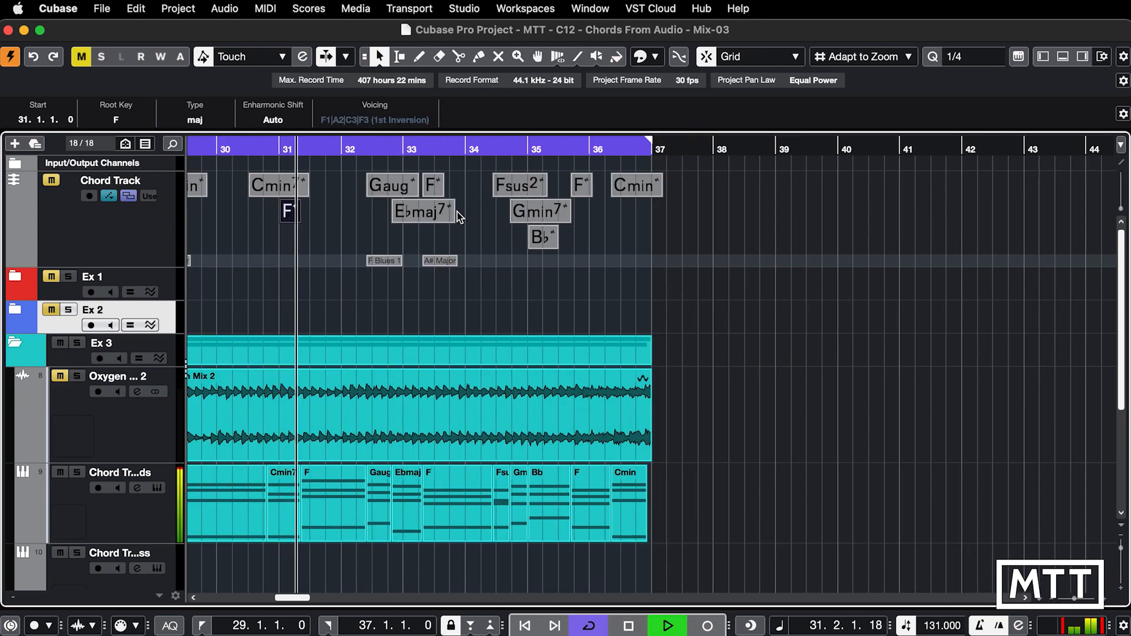
scroll(460, 218, left, 3)
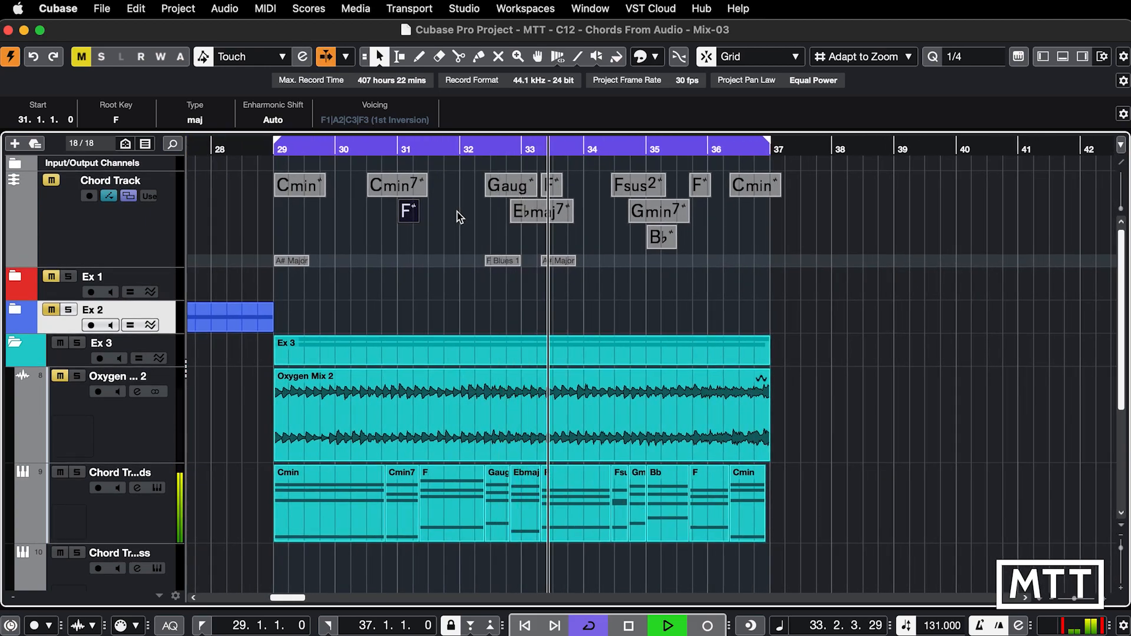
key(space)
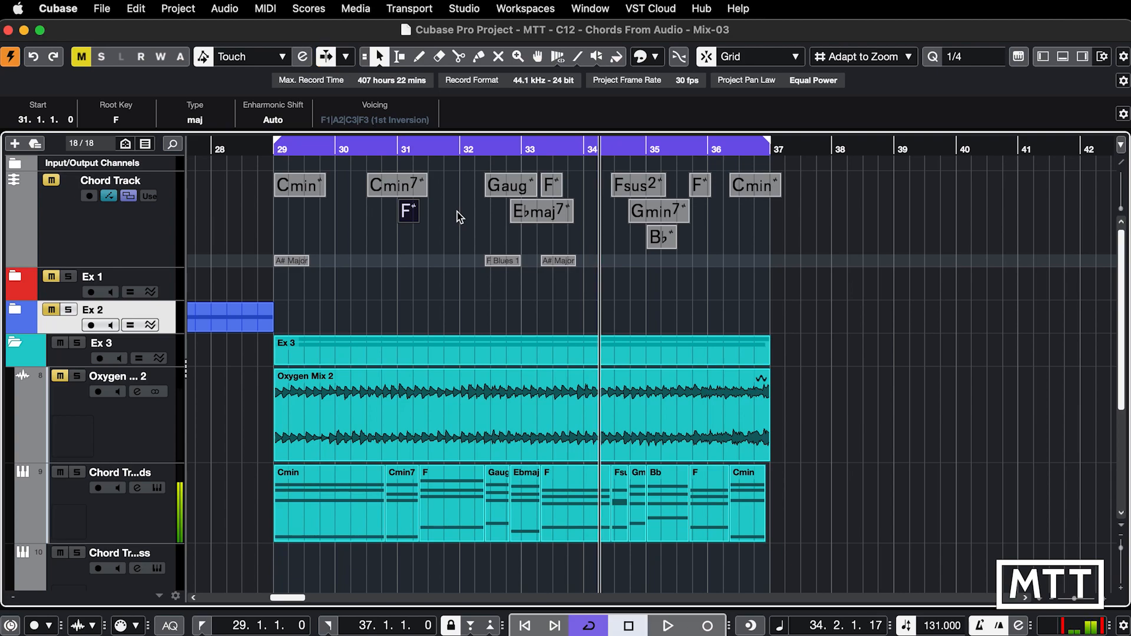
click(427, 380)
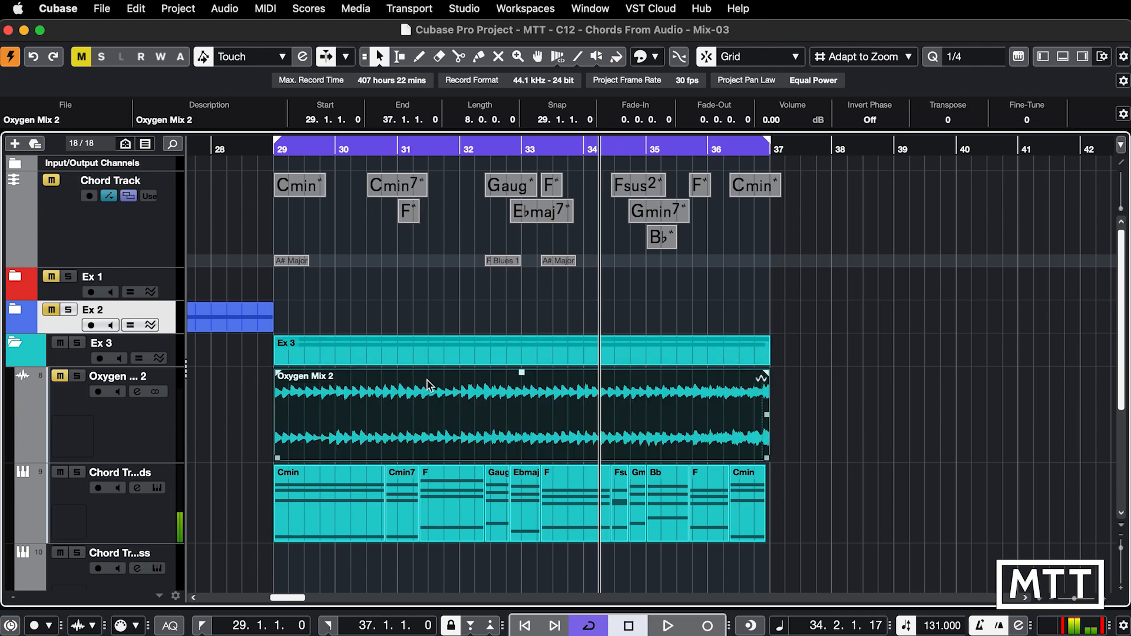
key(KP_1)
key(space)
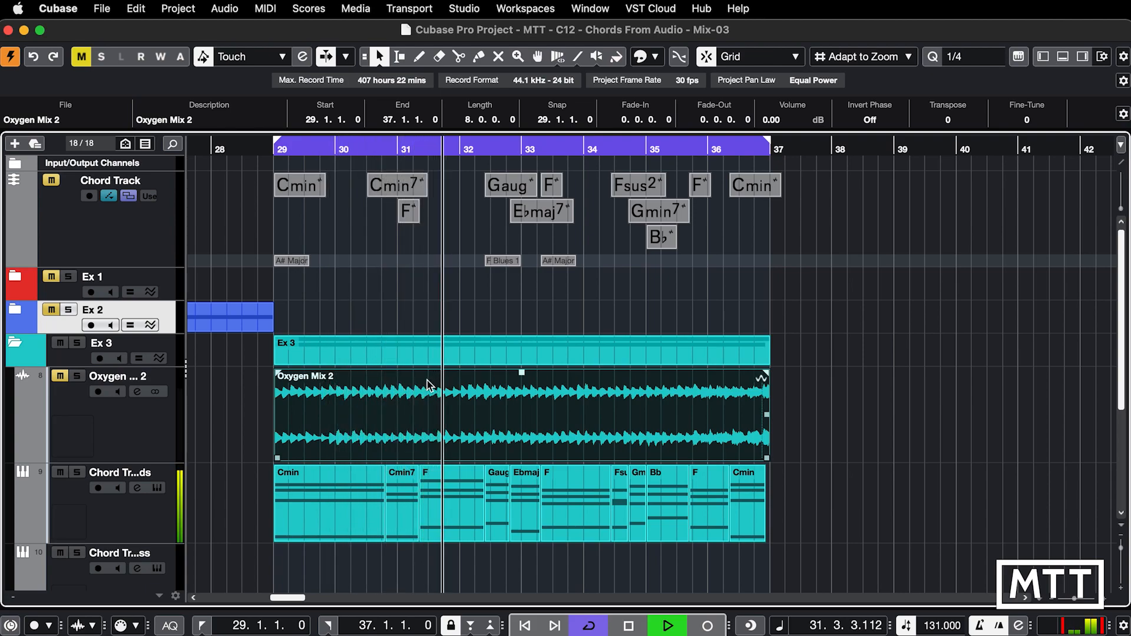
key(space)
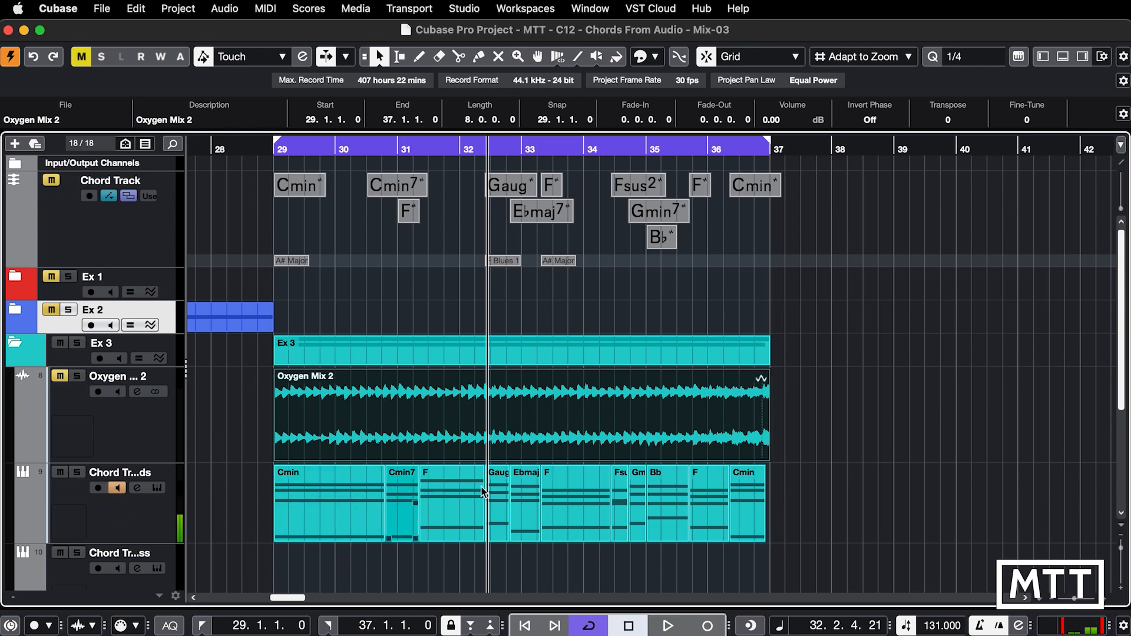
Delete all MIDI chord parts from track 9, and play the unmuted Chord Track through that track's instrument.
mouse_move(860, 476)
mouse_down()
mouse_move(341, 481)
mouse_move(318, 499)
mouse_up()
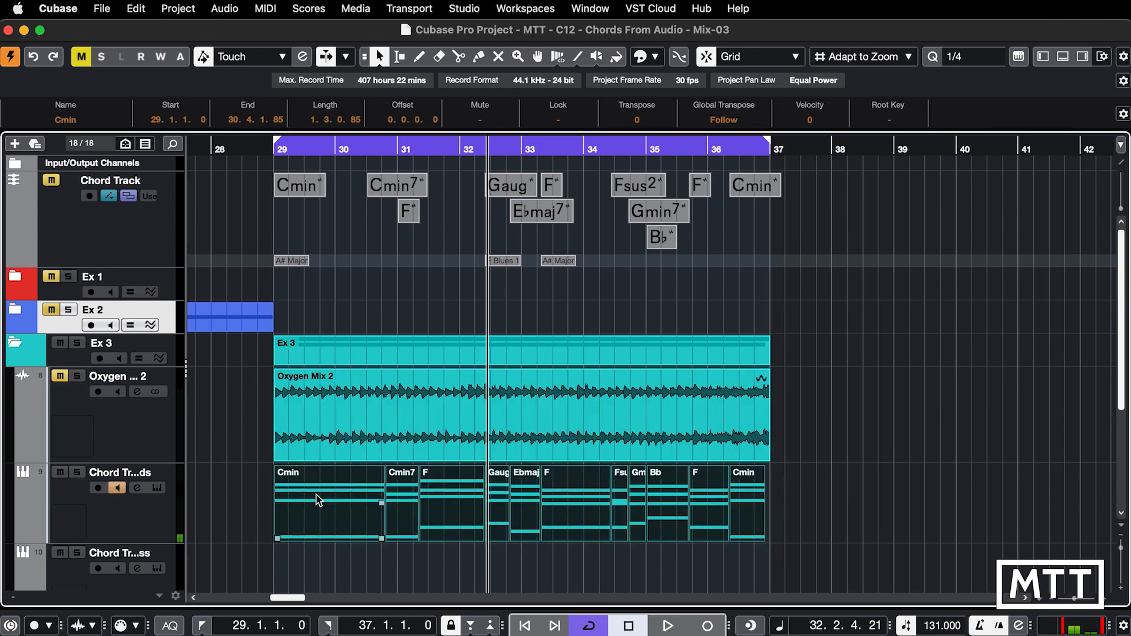
key(Delete)
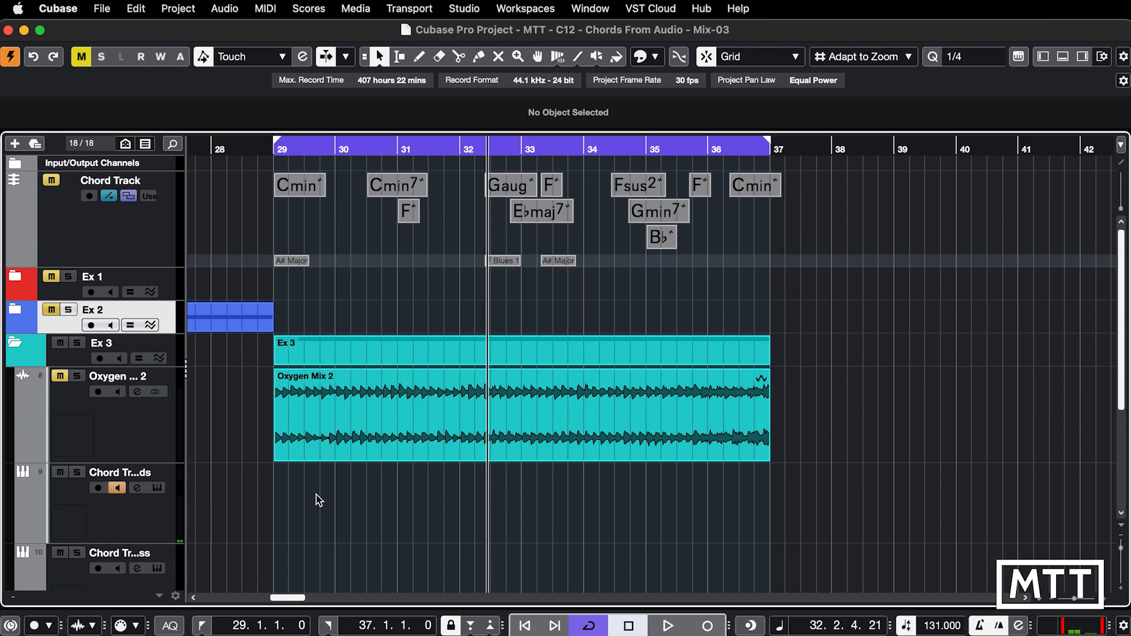
click(383, 452)
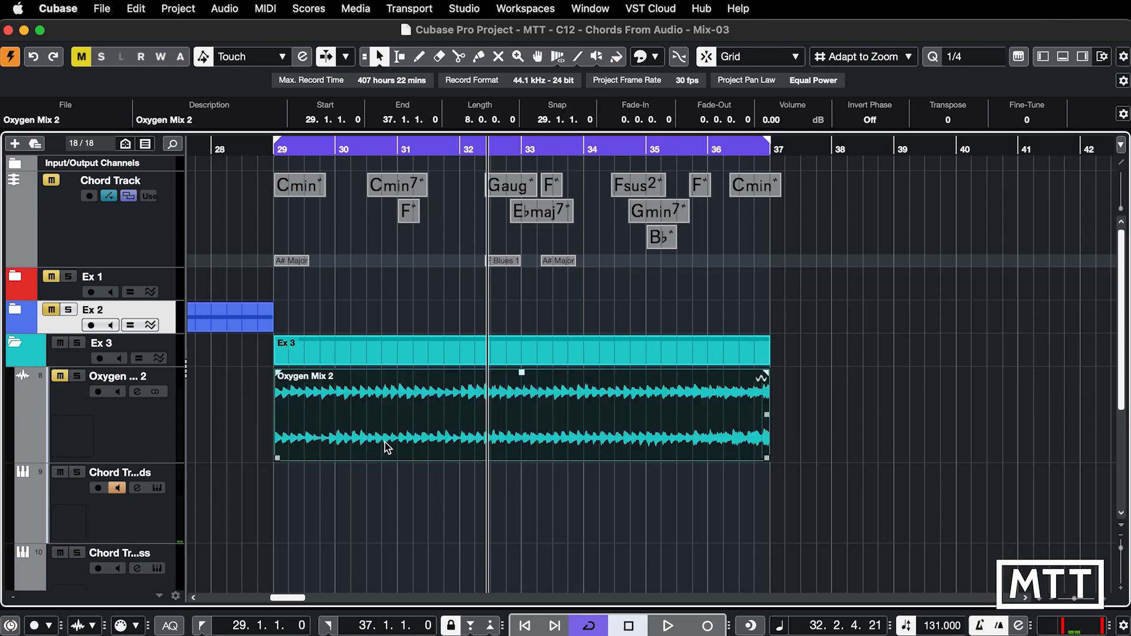
key(alt+space)
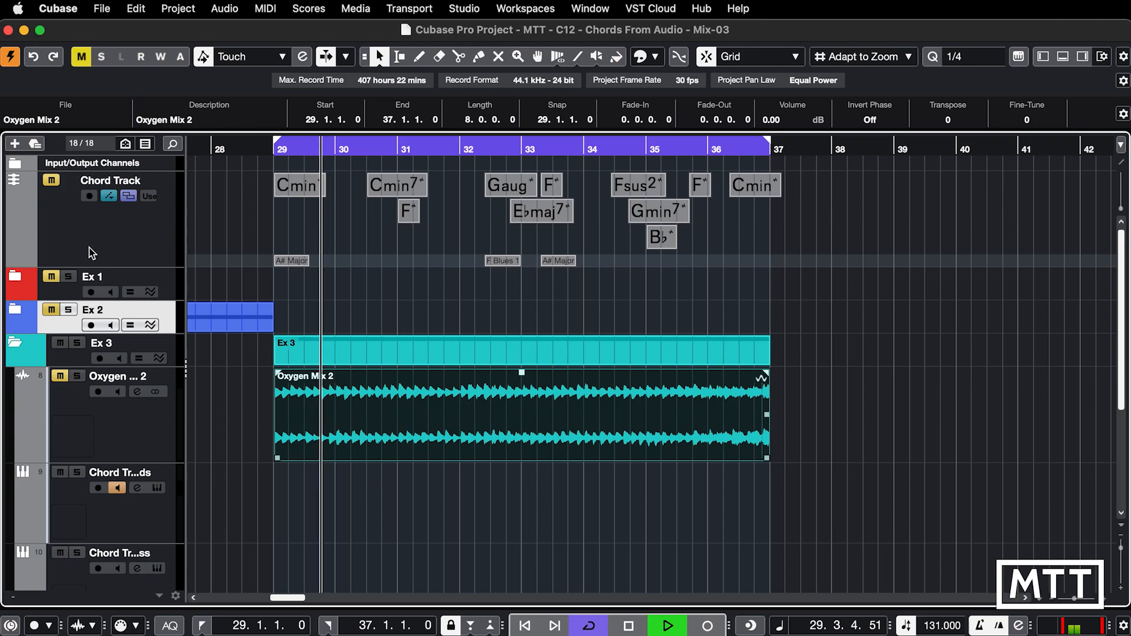
click(51, 180)
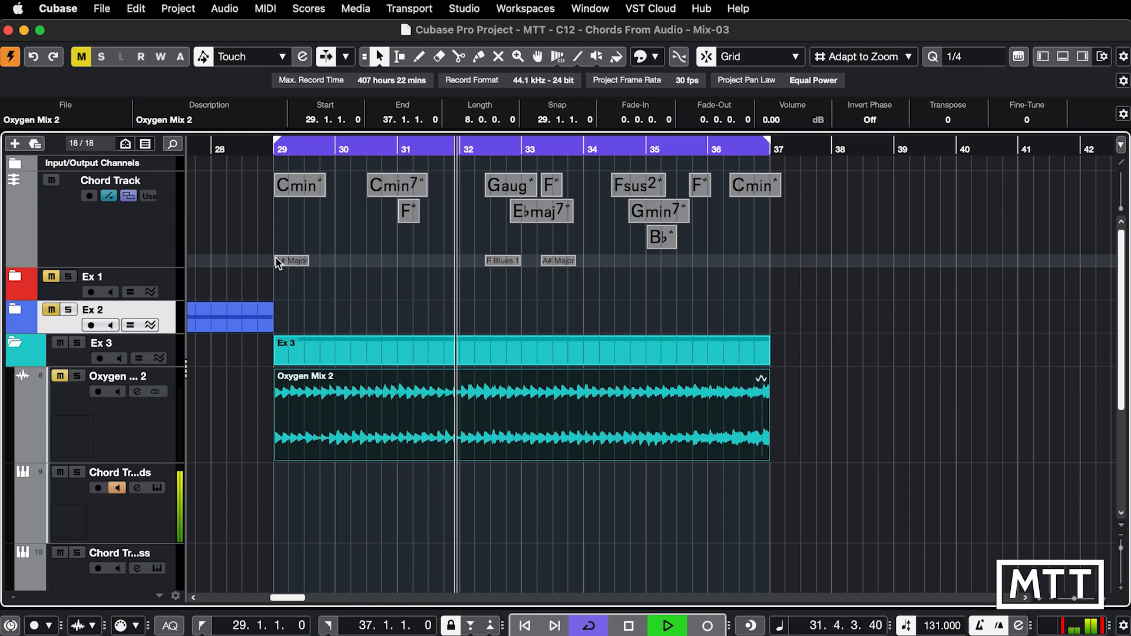
key(space)
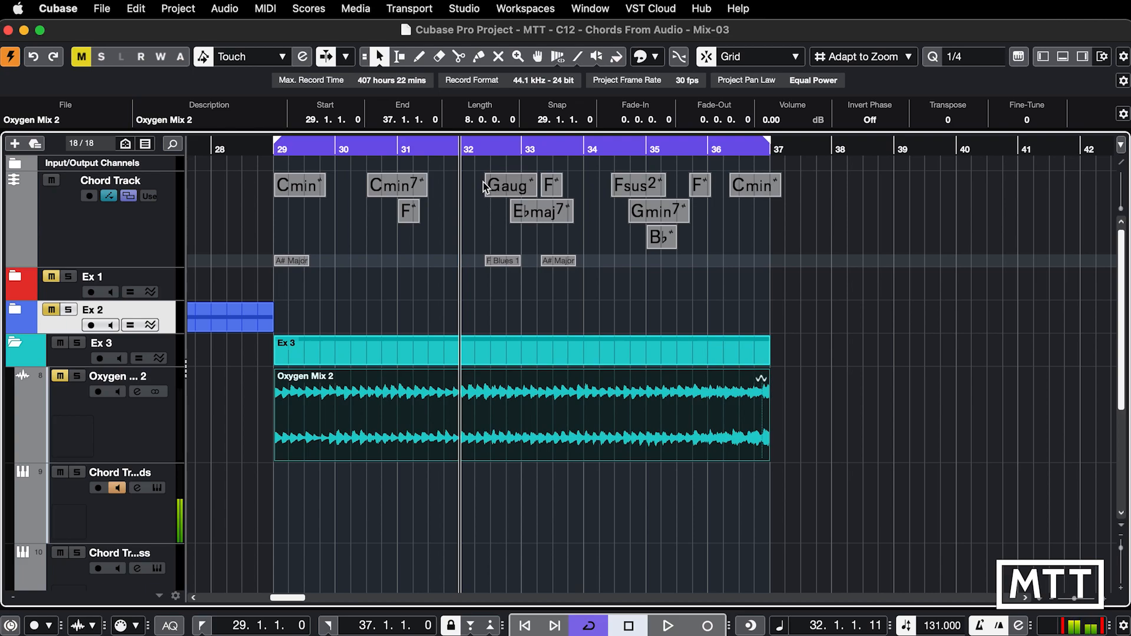
Move Gaug to bar 32, E♭maj7 to bar 32 beat 3 and the next F to bar 33, and play the adjusted chords.
drag(483, 188, 462, 188)
drag(526, 214, 535, 191)
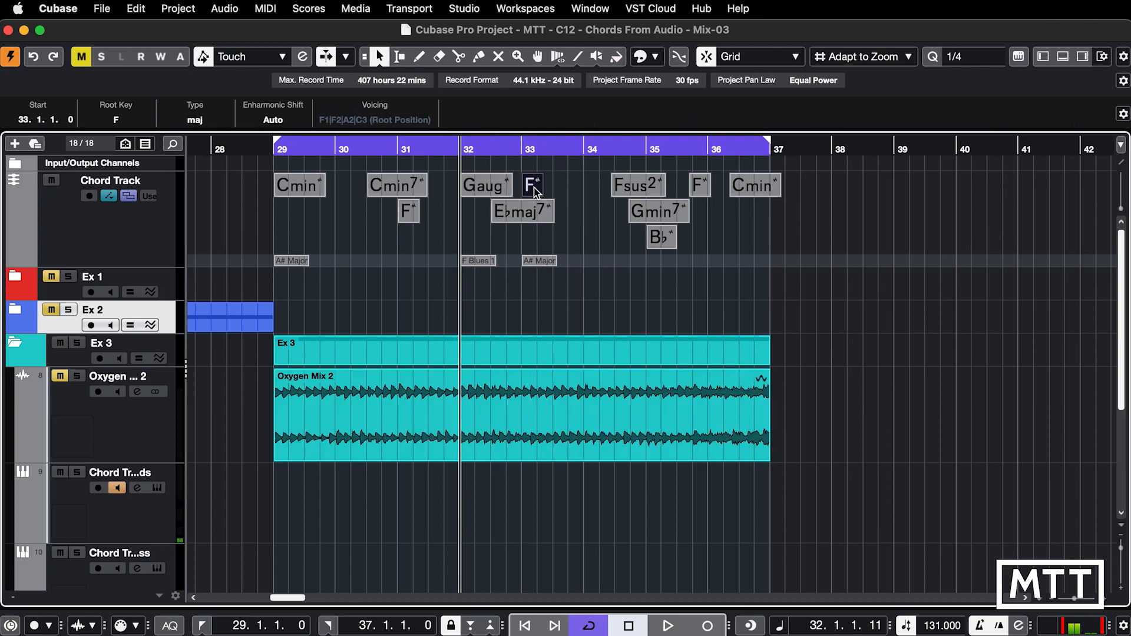
click(522, 421)
key(space)
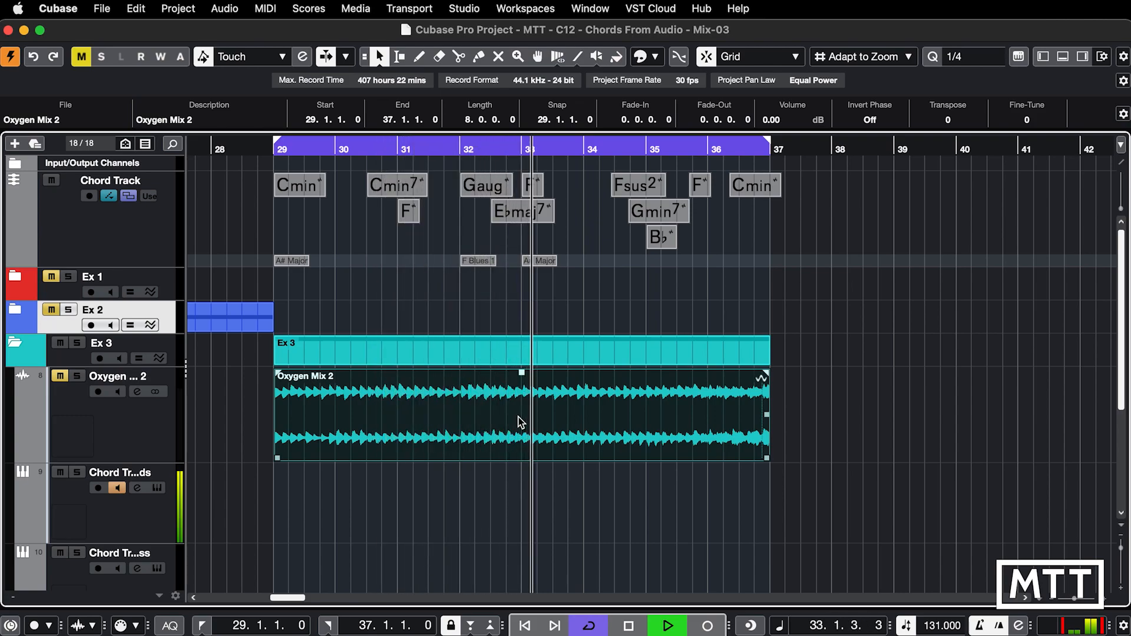
click(586, 360)
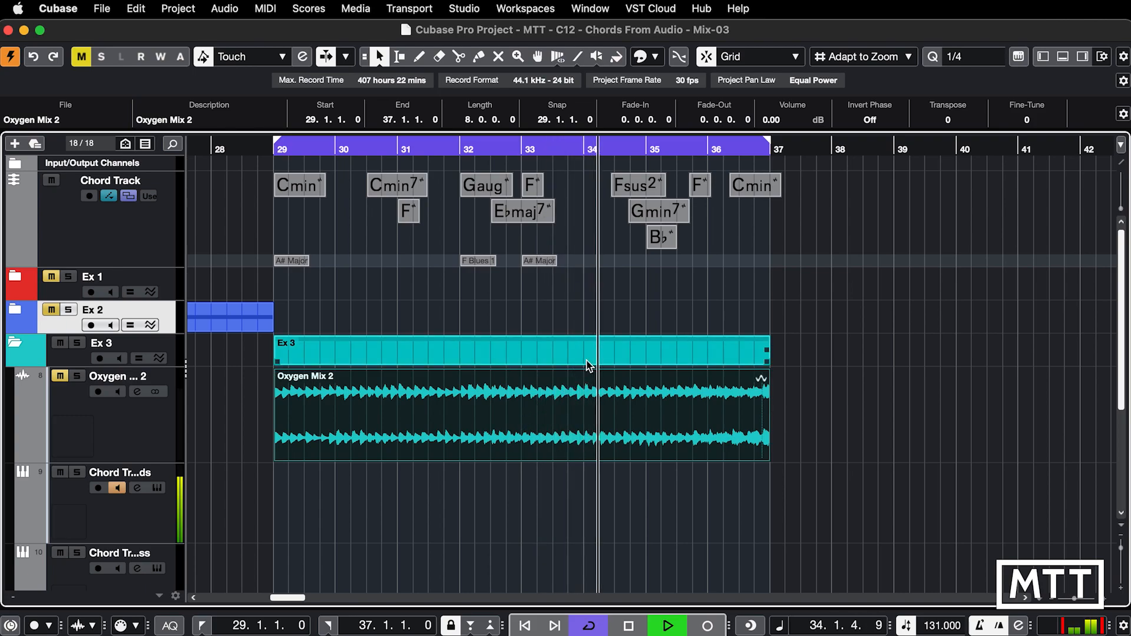
click(626, 260)
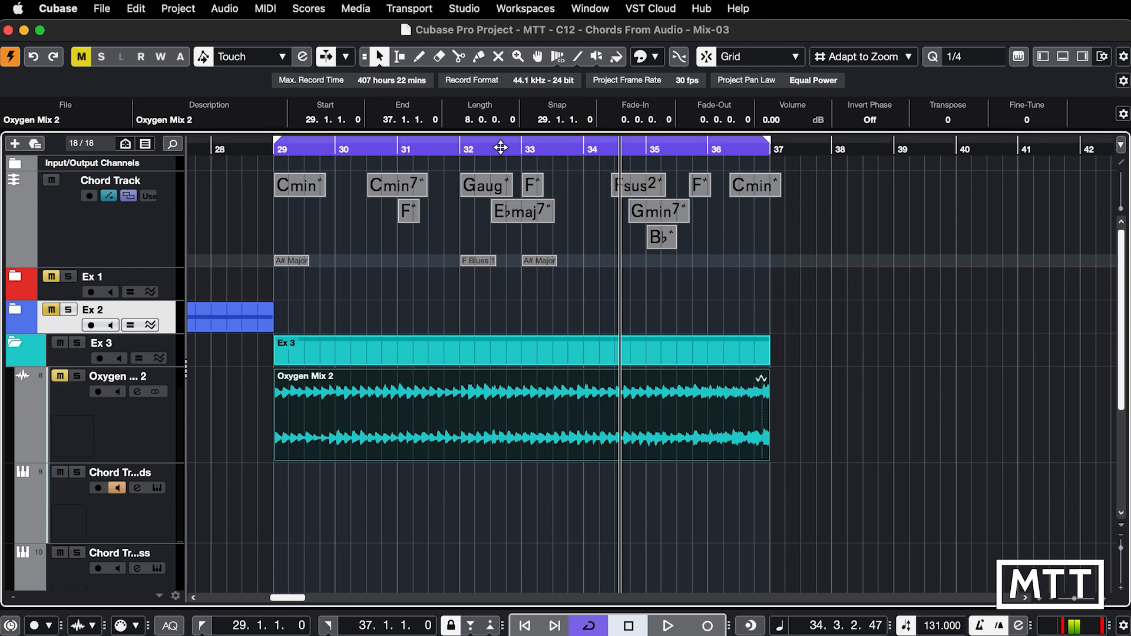
Solo the Oxygen Mix 2 audio track and listen to the original from around bar 32 into bar 34.
click(77, 377)
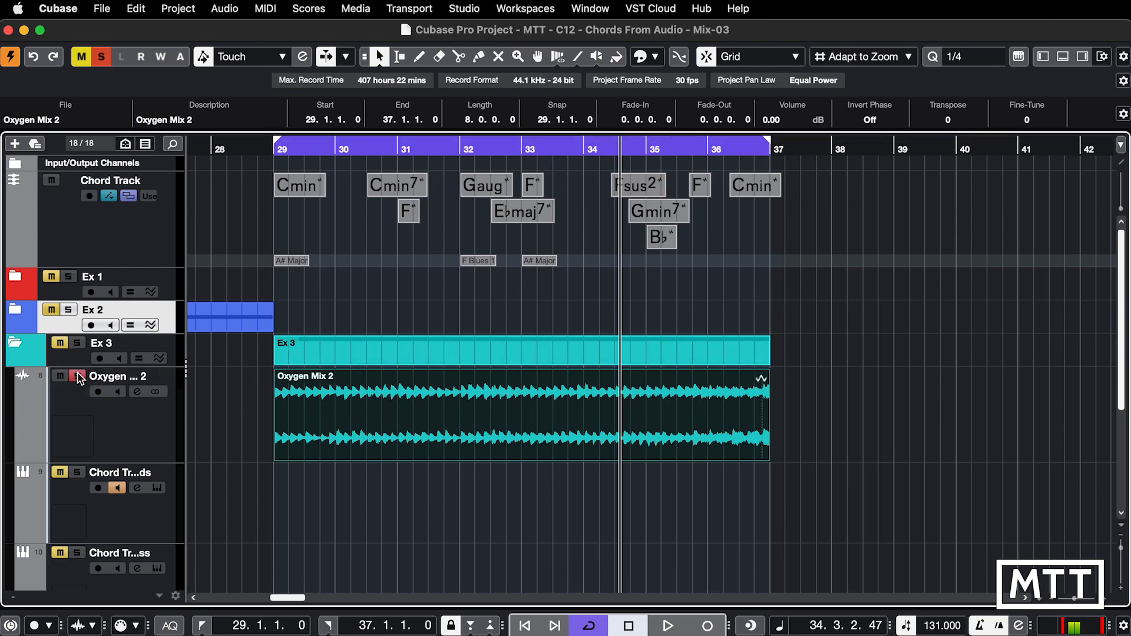
click(458, 144)
key(space)
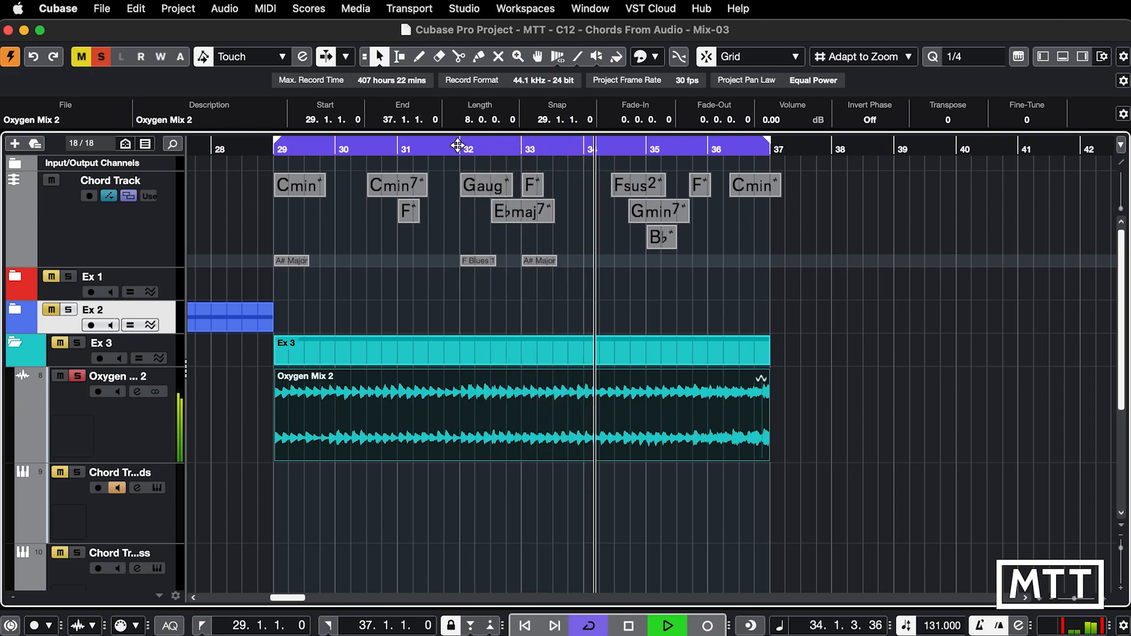
key(space)
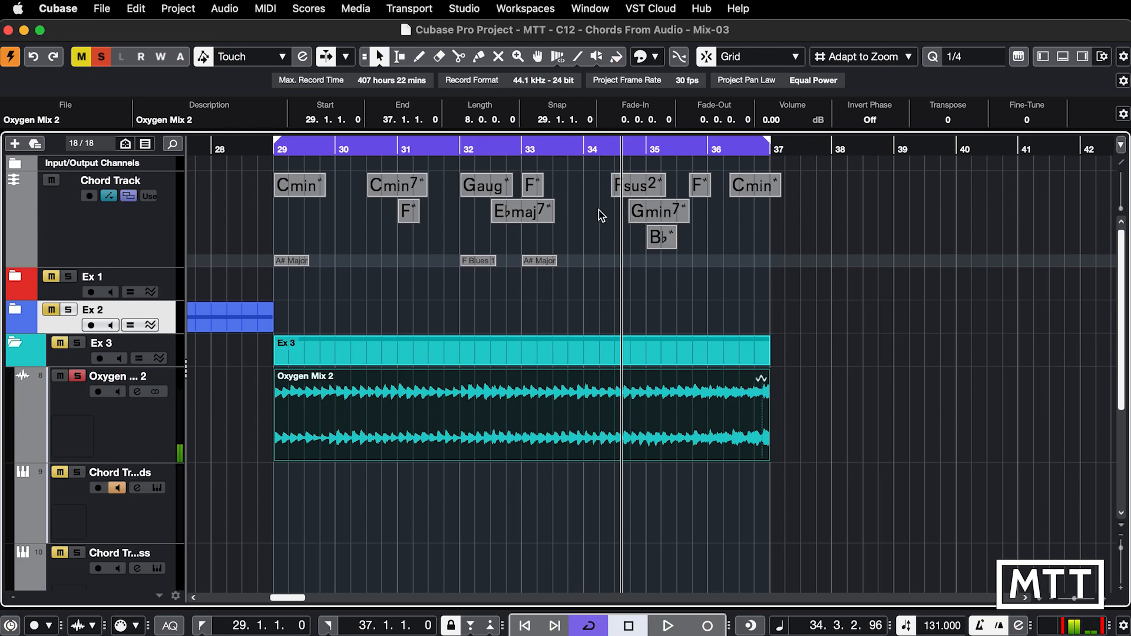
Move Gmin7 to bar 34 and B♭ to bar 34 beat 3, delete the Fsus2 chord event, and unsolo the Oxygen audio track.
drag(650, 213, 621, 186)
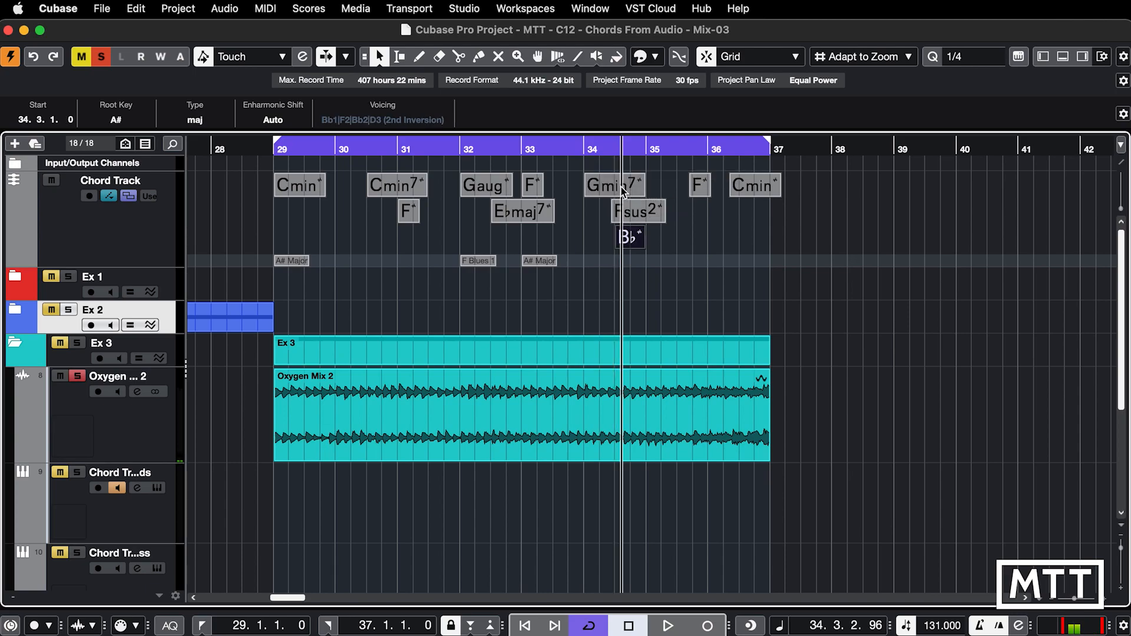
click(640, 213)
key(Delete)
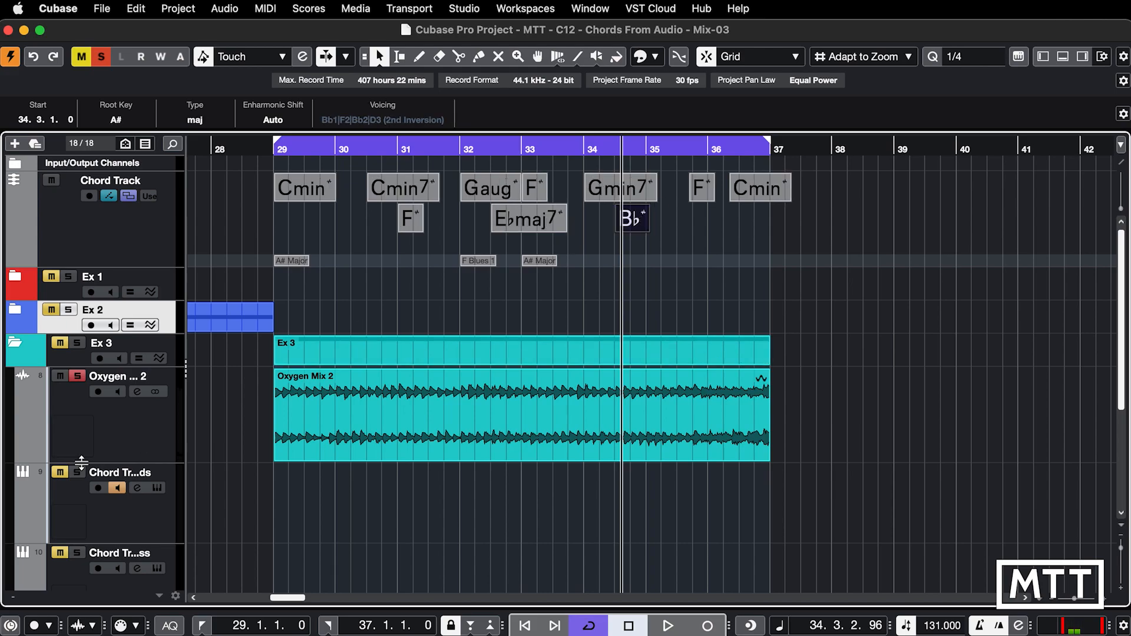
click(78, 378)
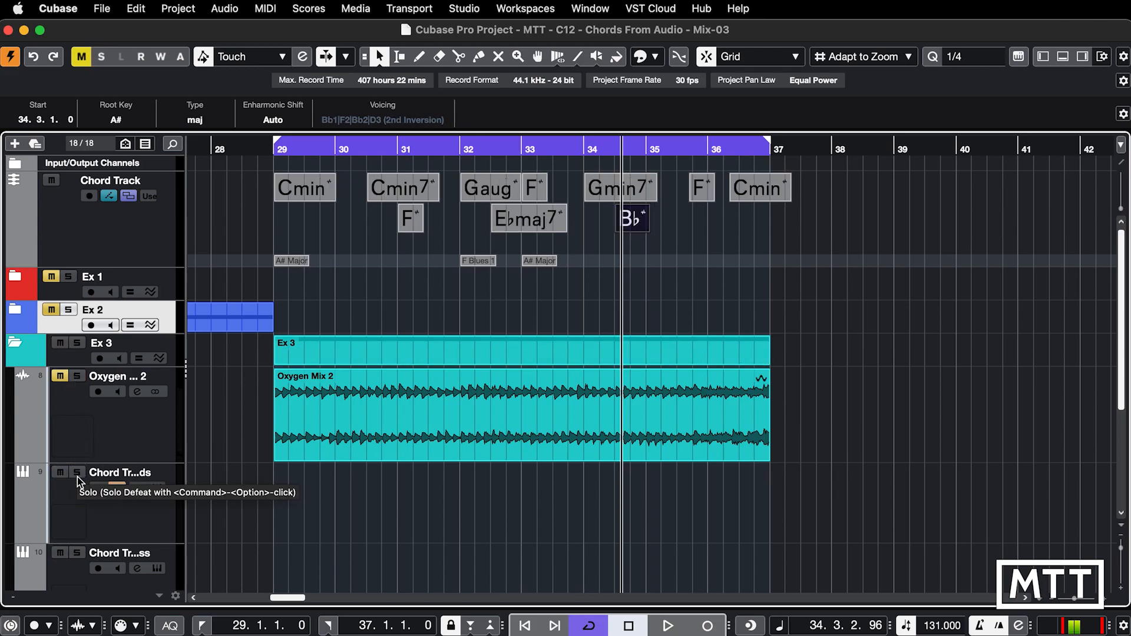
Play the chords from the start of the Oxygen Mix 2 event, and move the F chord after B♭ to bar 35.
click(321, 435)
key(l)
key(space)
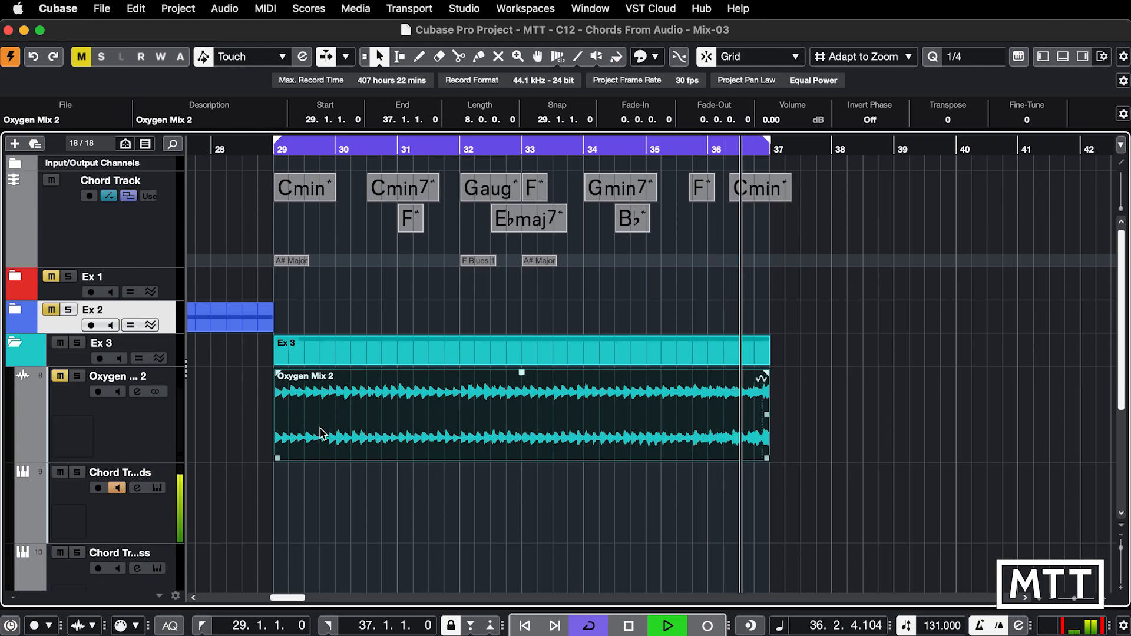
key(space)
drag(707, 200, 661, 195)
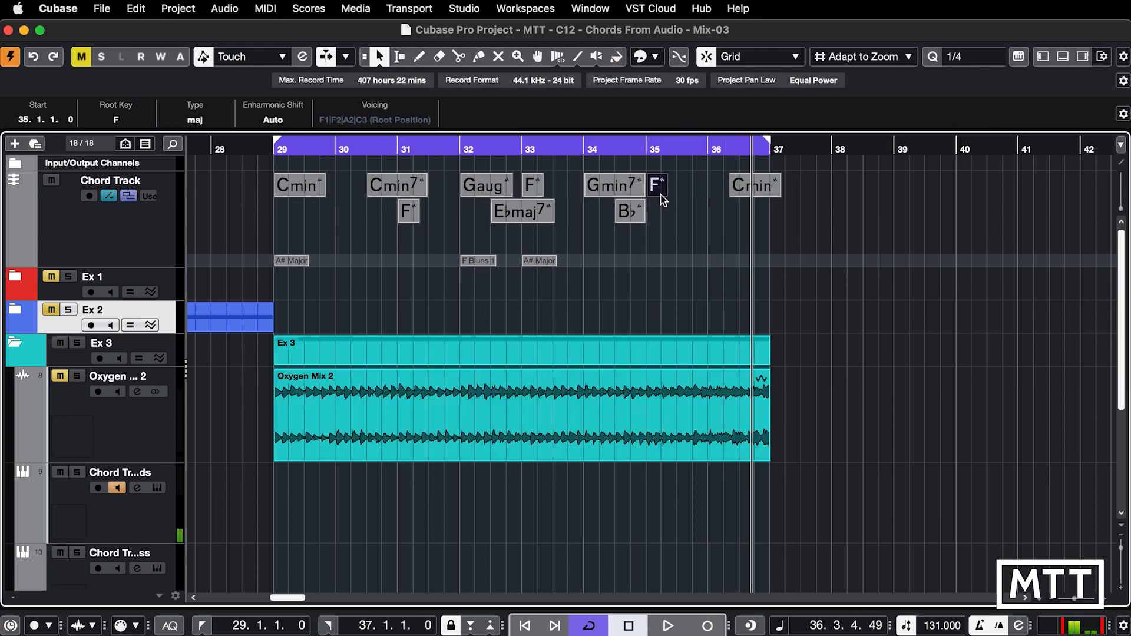
Play the chords from around bar 33 to the end, and move the final Cmin chord event to bar 36.
click(522, 150)
key(space)
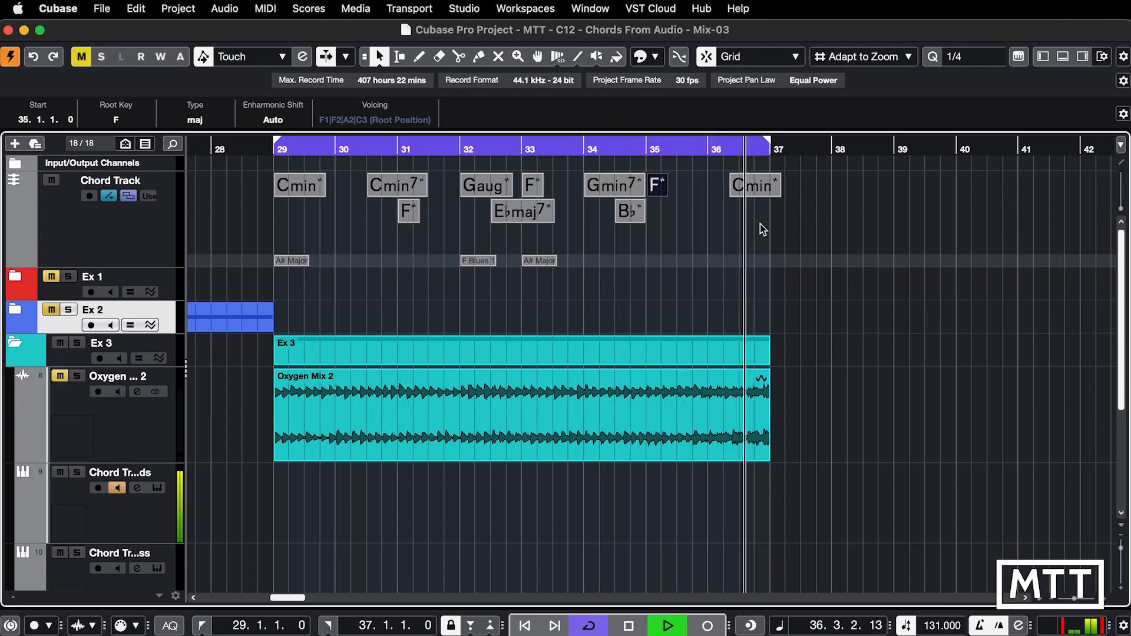
key(space)
drag(755, 188, 731, 187)
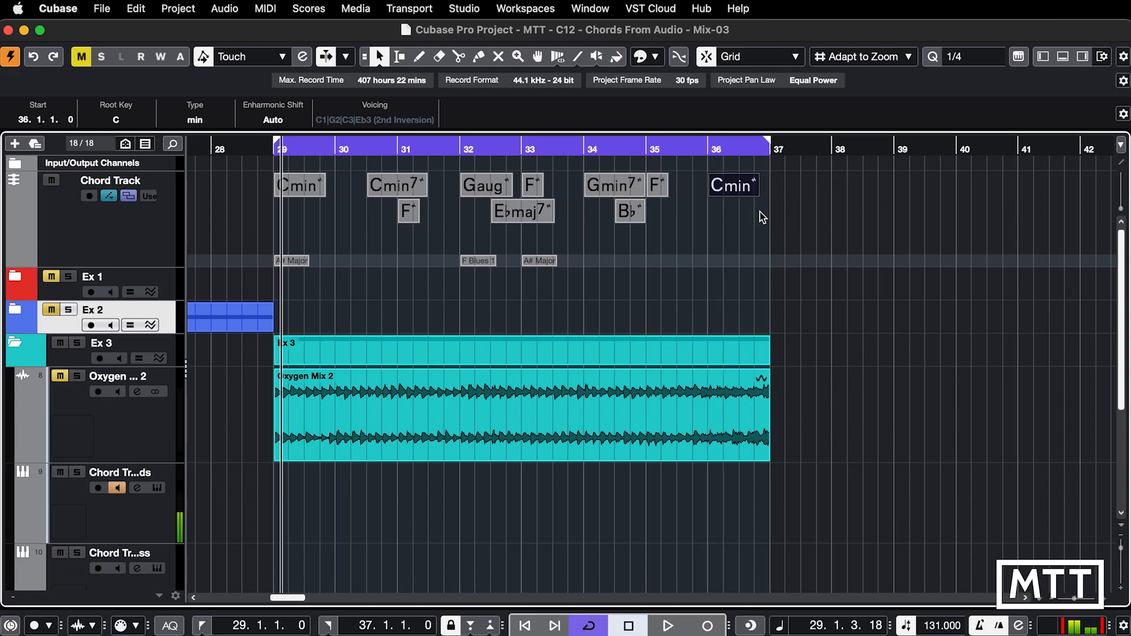
Convert all the realigned Oxygen chord events into MIDI parts on track 9, starting at bar 29.
click(733, 234)
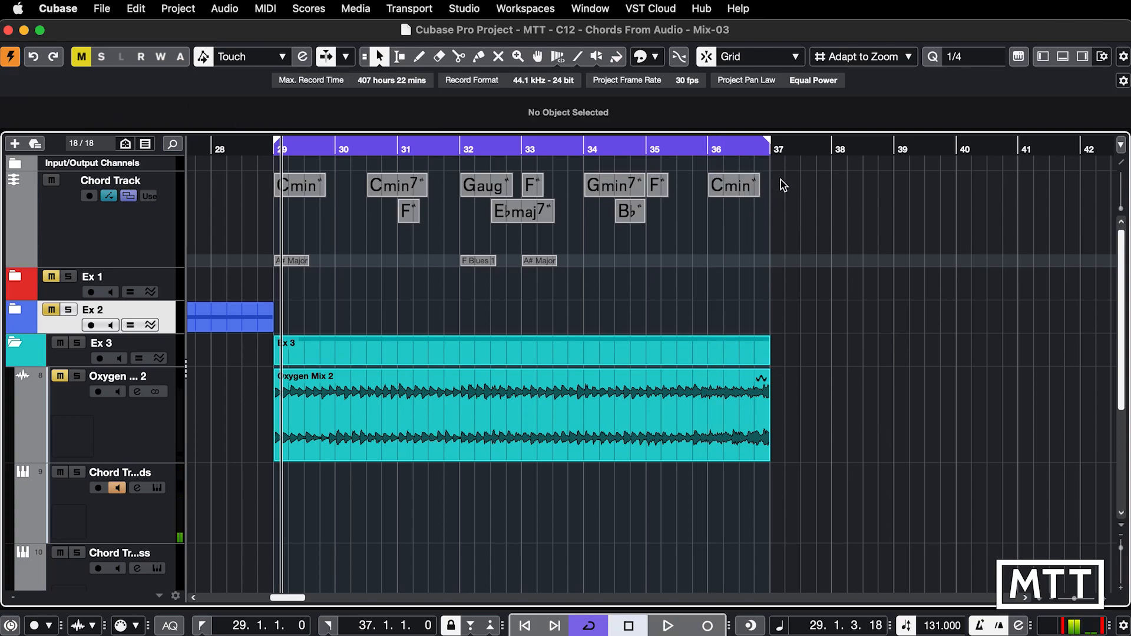
drag(780, 179, 311, 338)
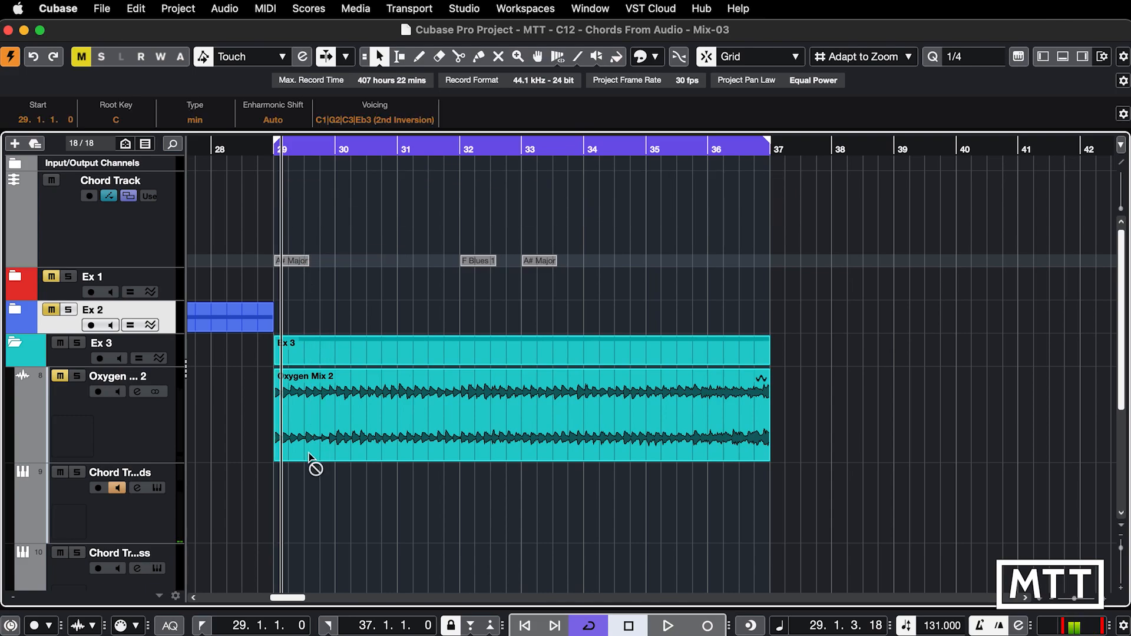
drag(308, 453, 309, 478)
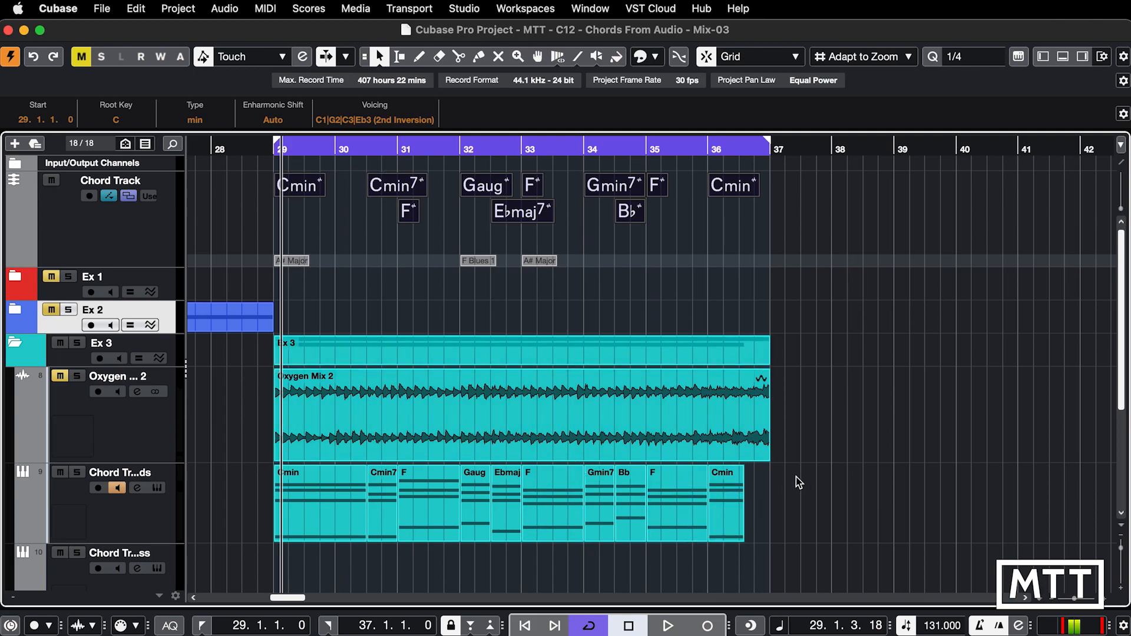
Glue the separate chord parts on track 9 into one part and extend its end to bar 37.
scroll(796, 482, down, 3)
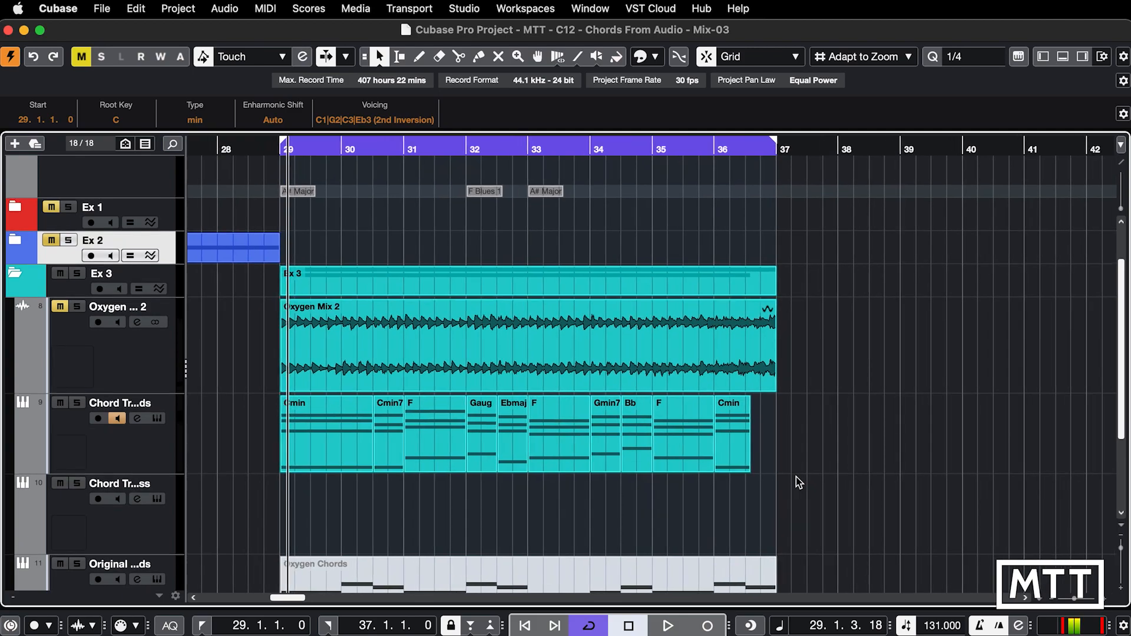
scroll(791, 483, down, 6)
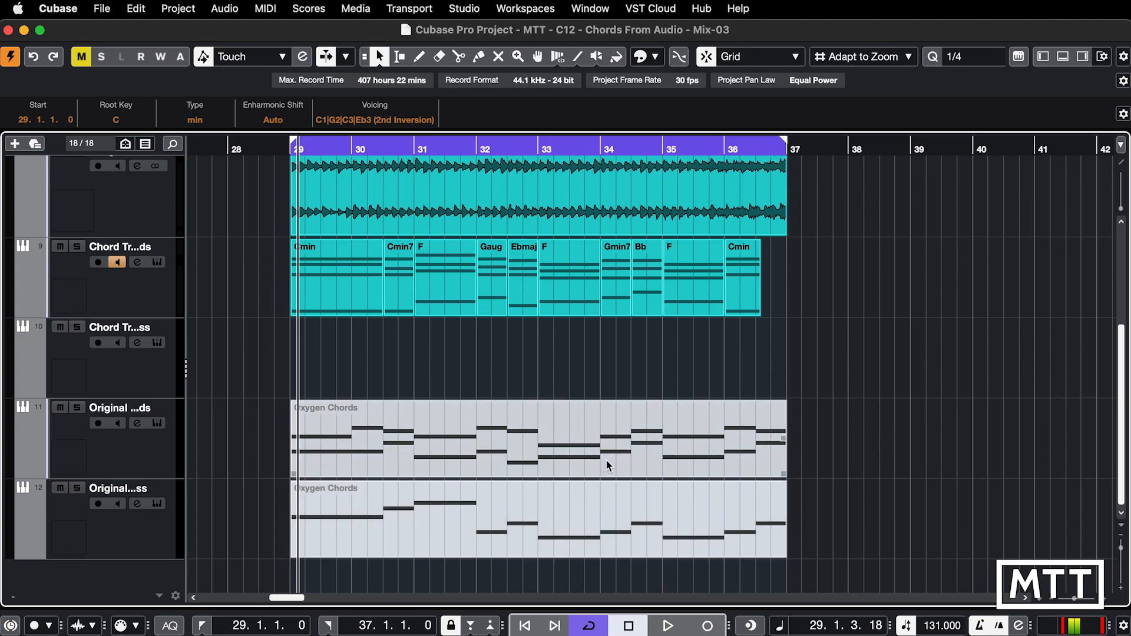
right_click(774, 289)
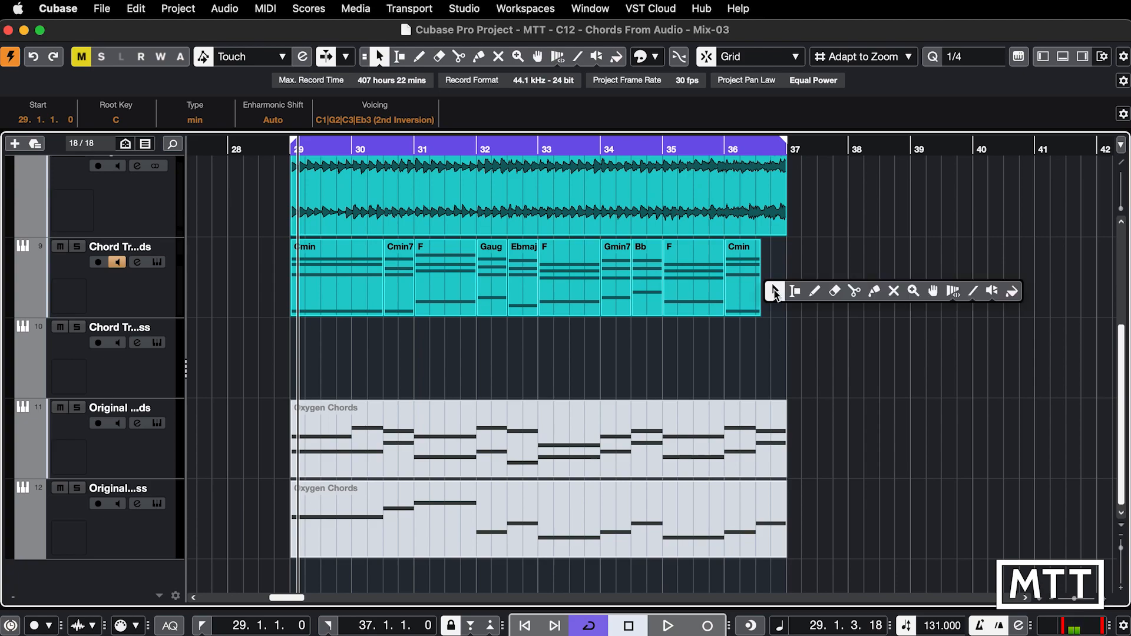
click(873, 291)
alt+click(350, 280)
key(1)
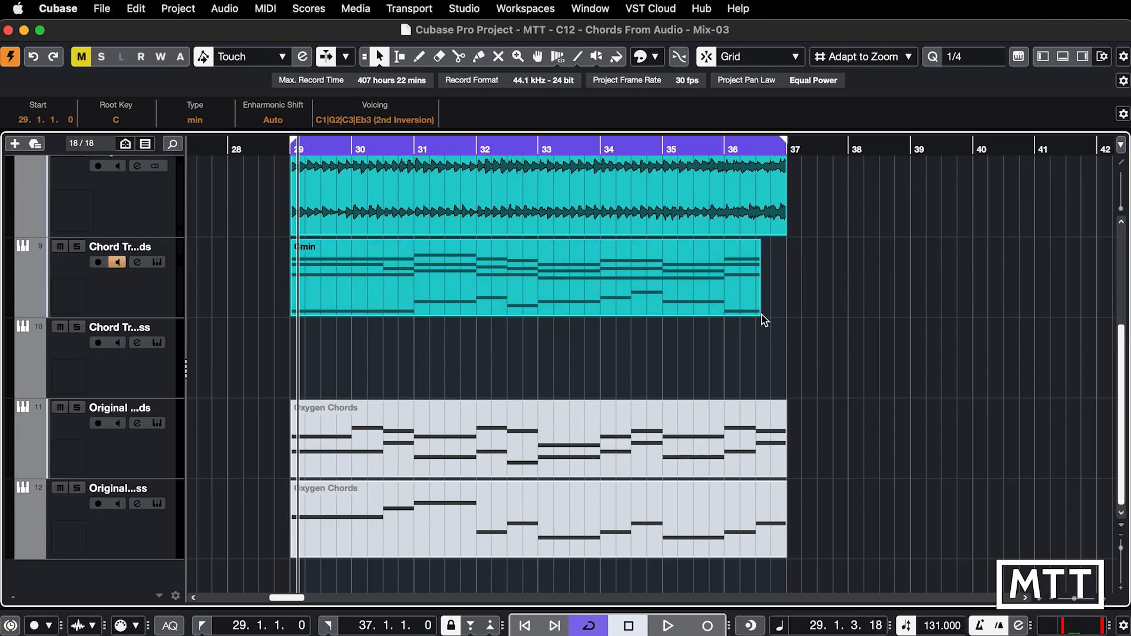
drag(761, 315, 786, 315)
Copy the merged Cmin part to track 10, keeping only the upper notes on track 9 and only the bass notes on track 10.
click(626, 353)
click(591, 297)
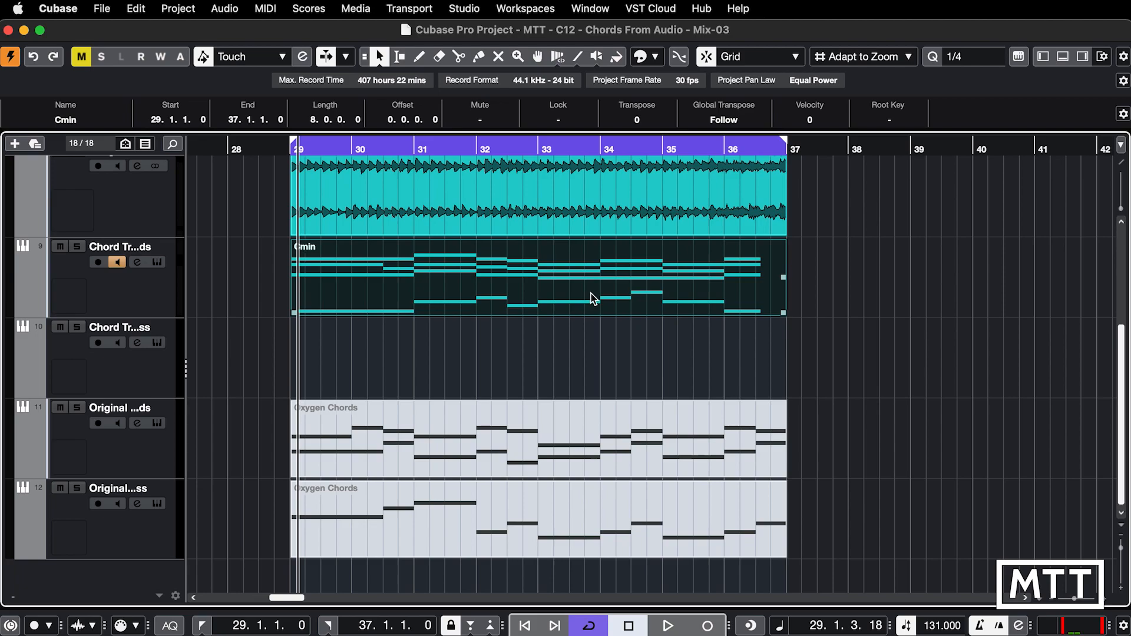
drag(591, 293, 591, 338)
double_click(528, 290)
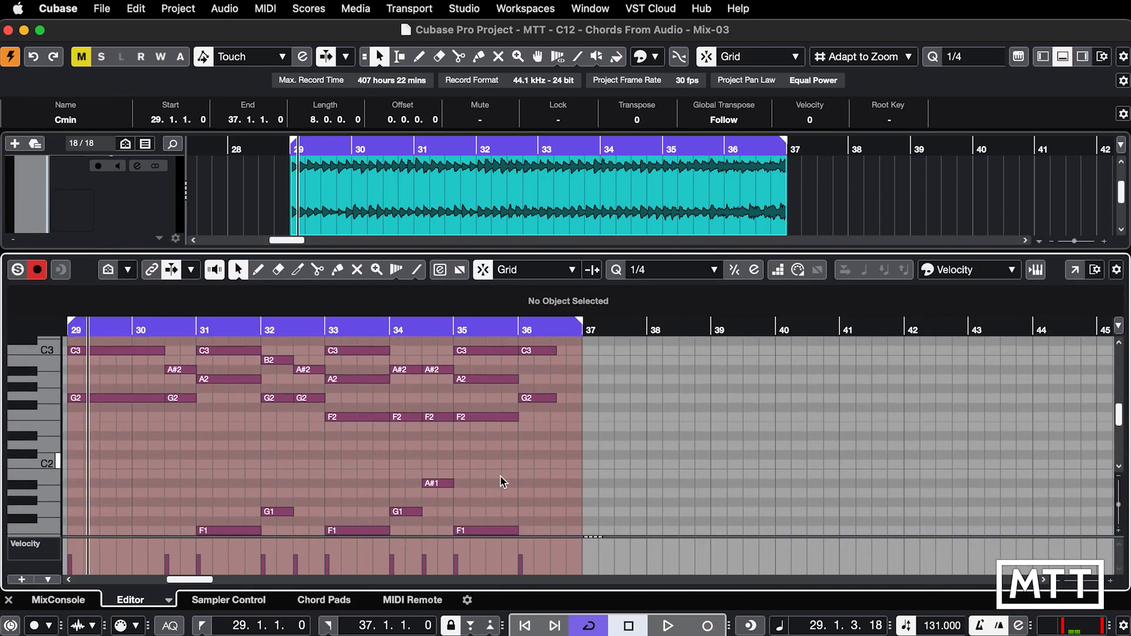
scroll(659, 503, down, 5)
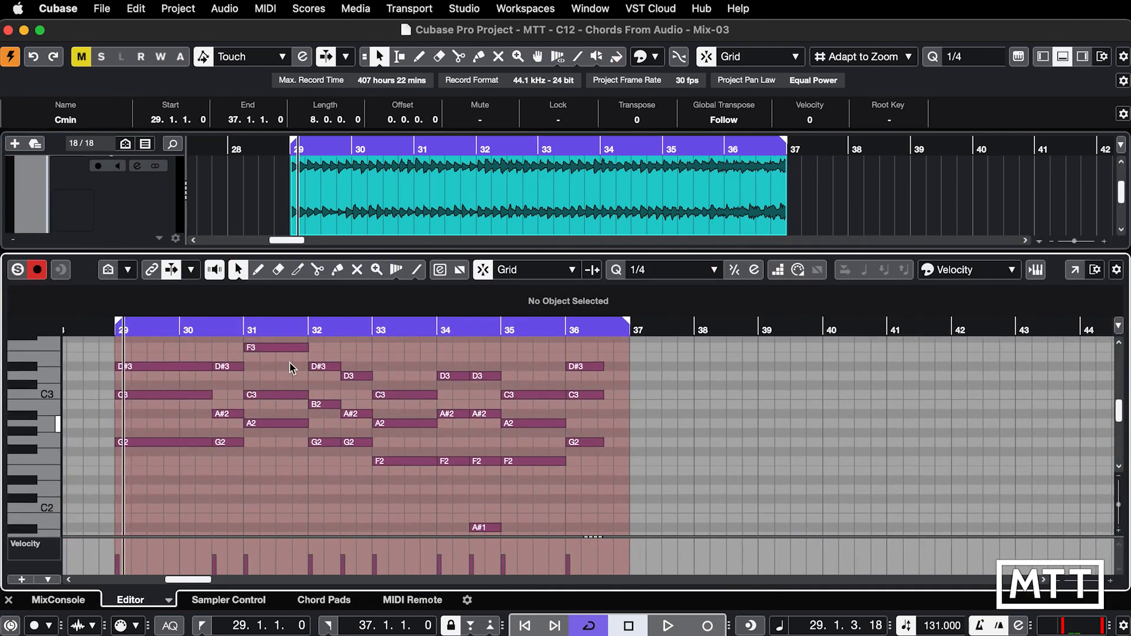
drag(90, 345, 604, 479)
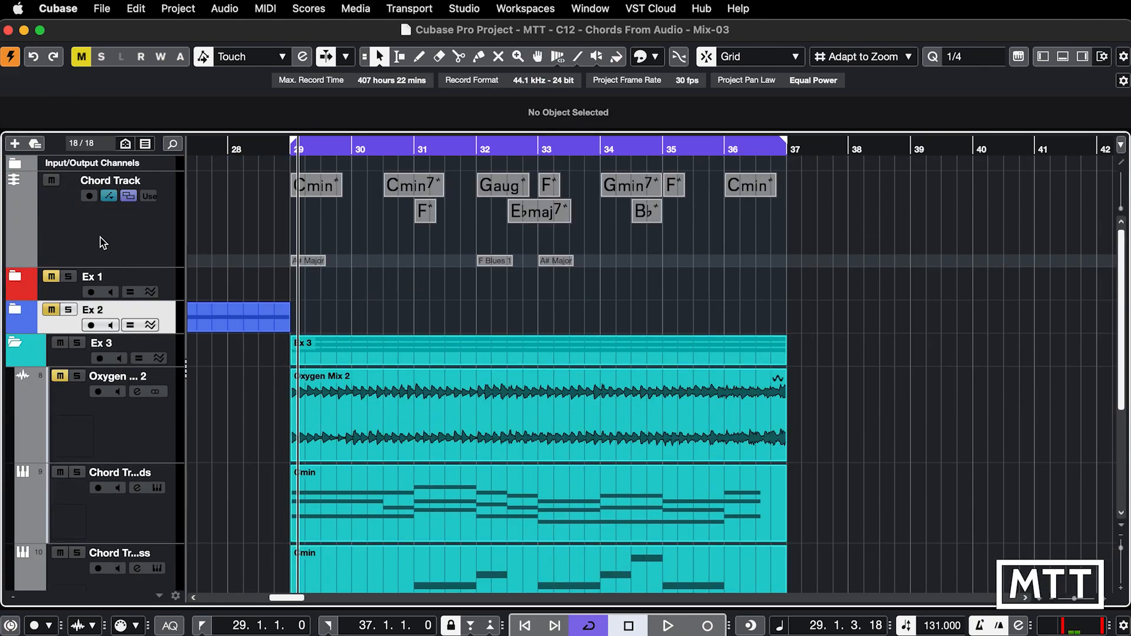
Mute track 9 and unmute the original Oxygen bass part on track 12.
scroll(157, 384, down, 10)
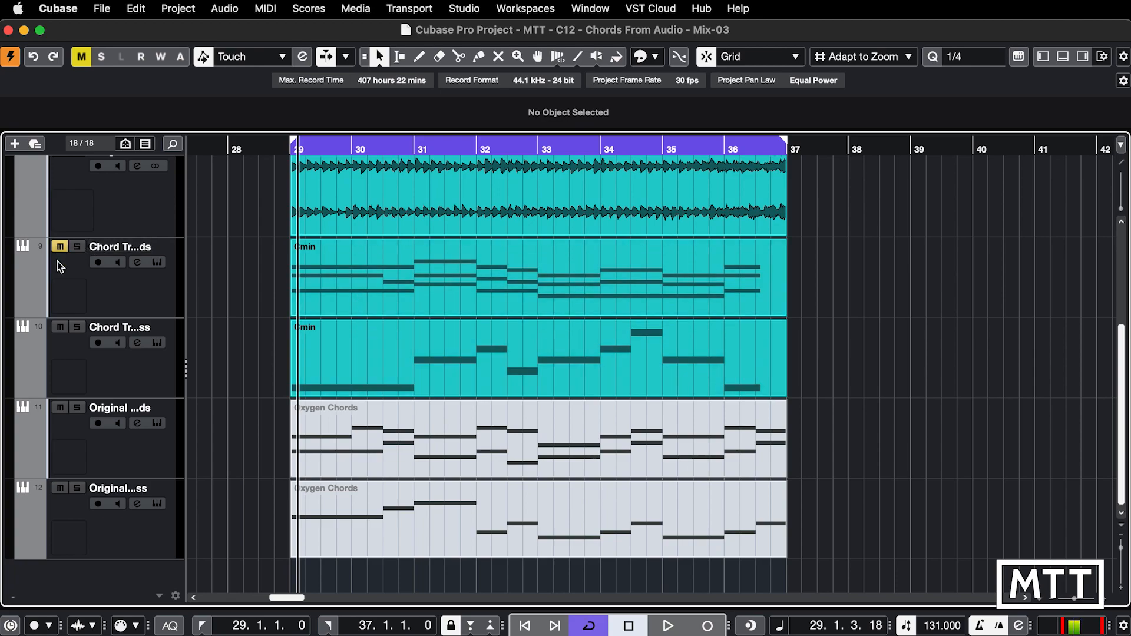
right_click(319, 462)
click(442, 463)
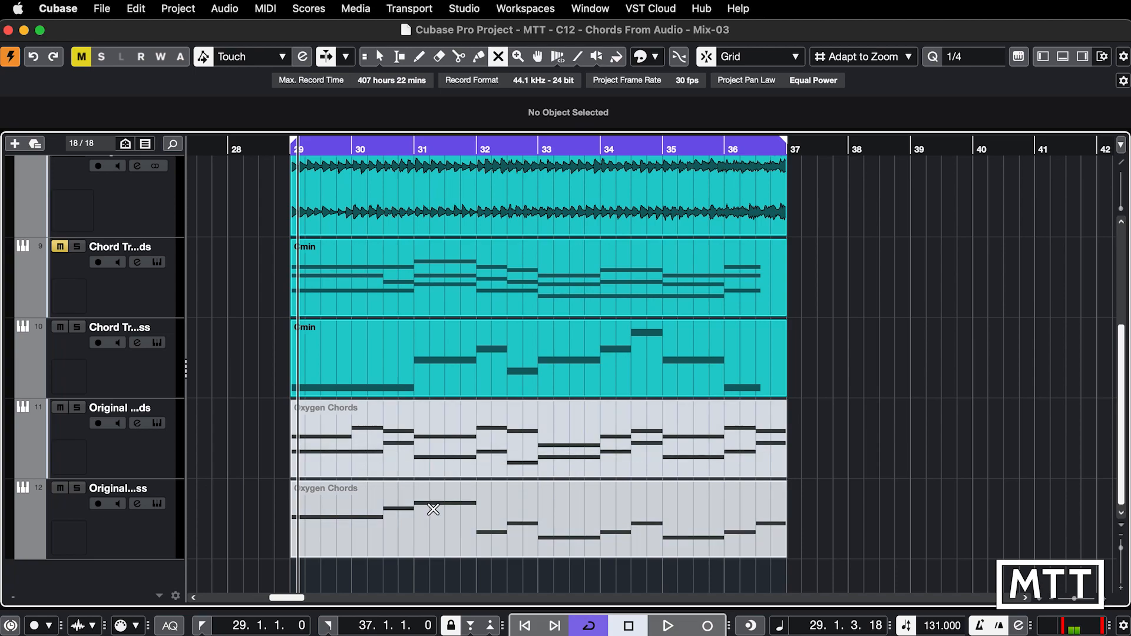
click(398, 511)
key(1)
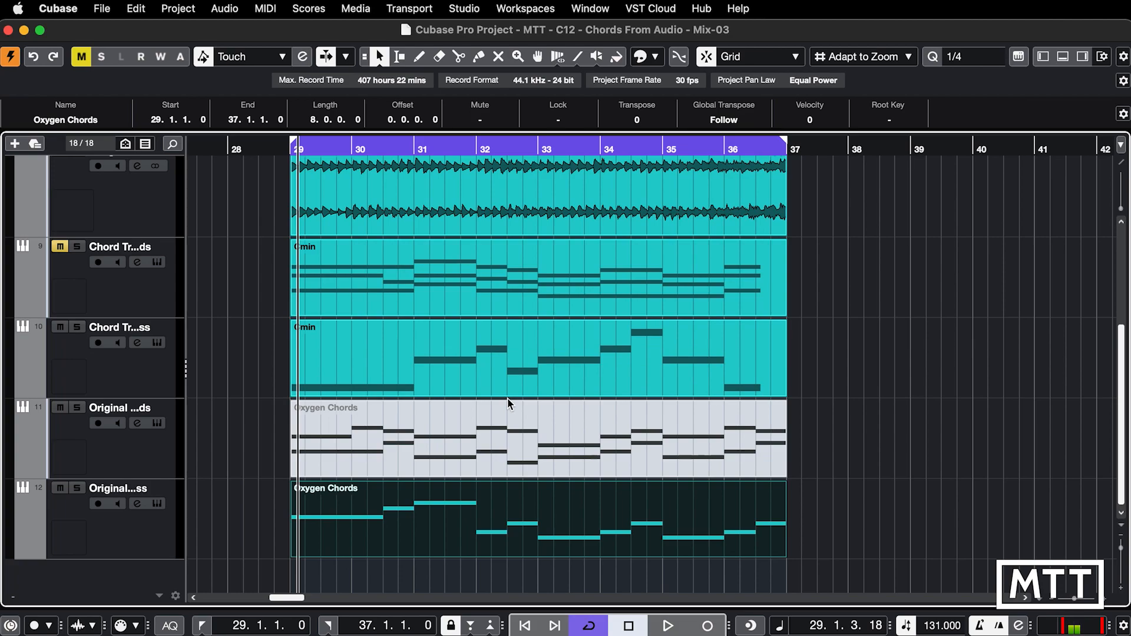
Play the extracted and original bass parts together through bars 29 to 37, and examine the notes of the track 10 bass part.
key(space)
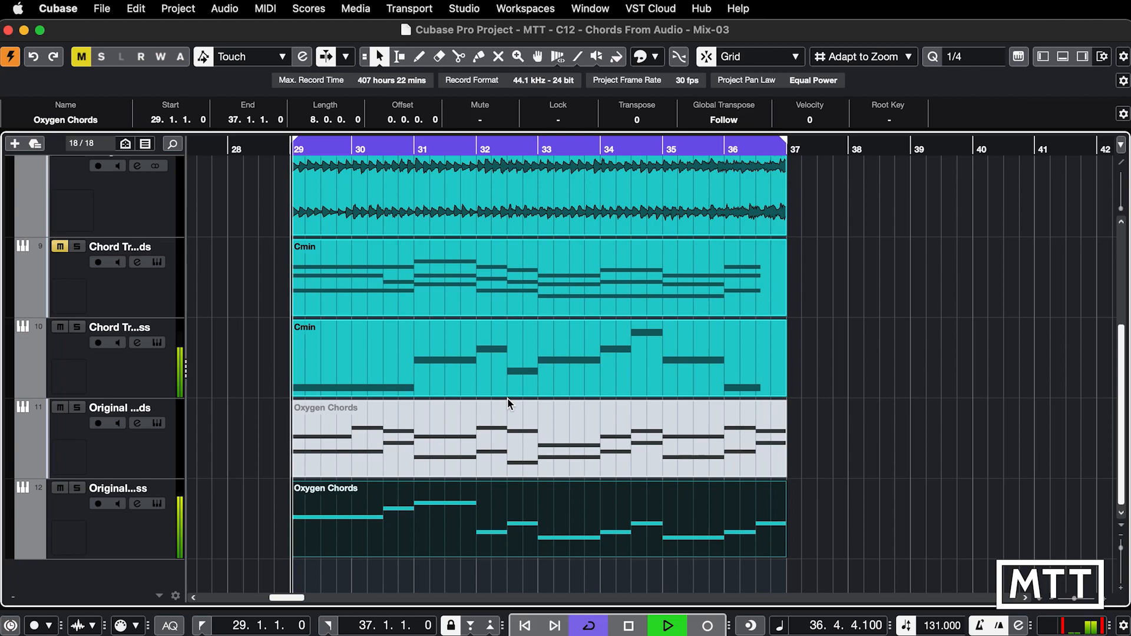
key(space)
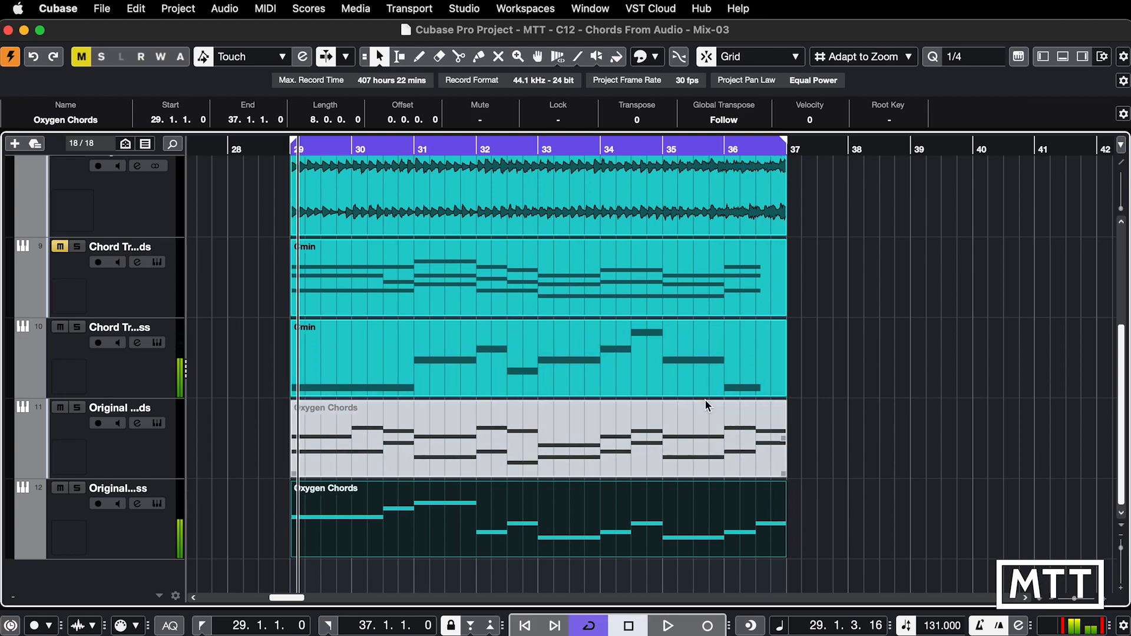
double_click(735, 376)
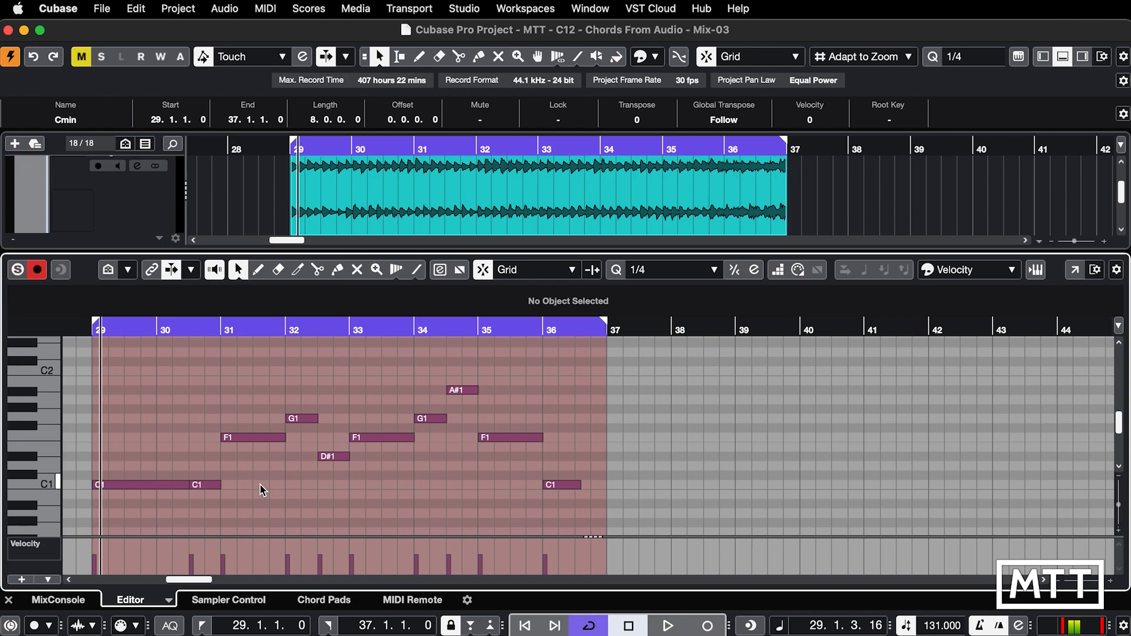
key(Return)
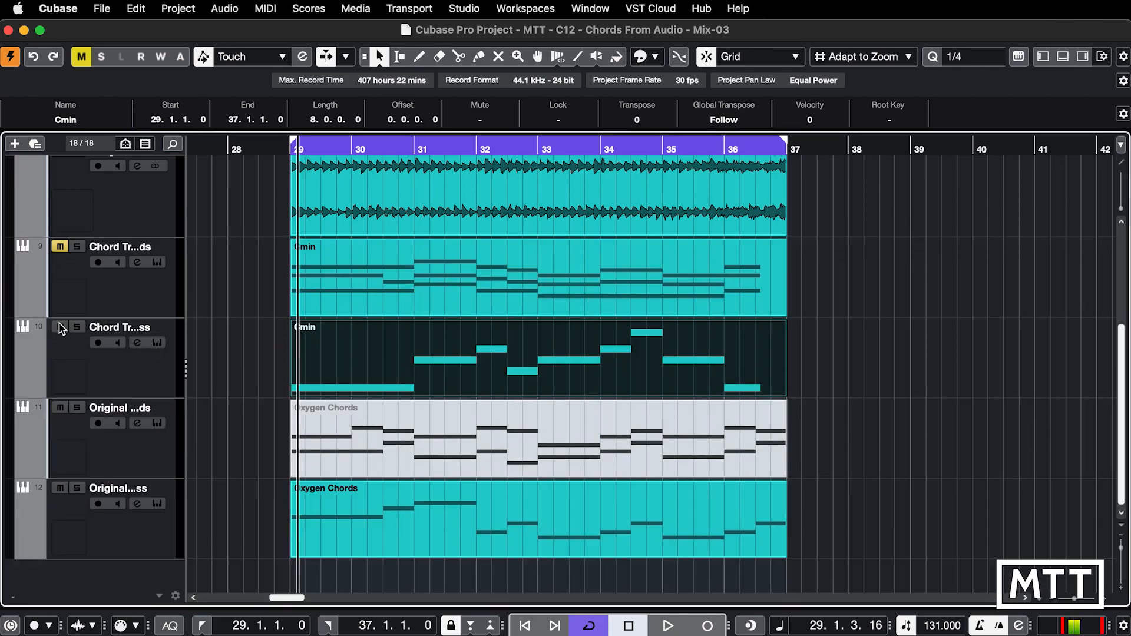
Unmute track 9 and the original Oxygen Chords part on track 11, and mute the bass parts on tracks 10 and 12.
click(61, 247)
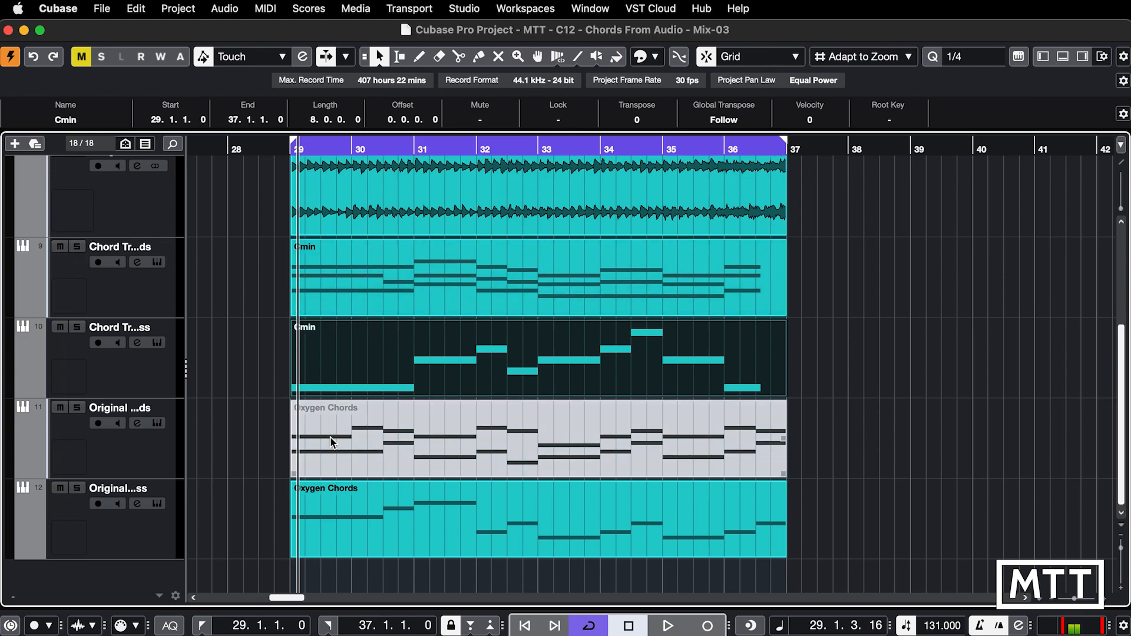
right_click(347, 468)
click(466, 469)
click(461, 462)
click(462, 462)
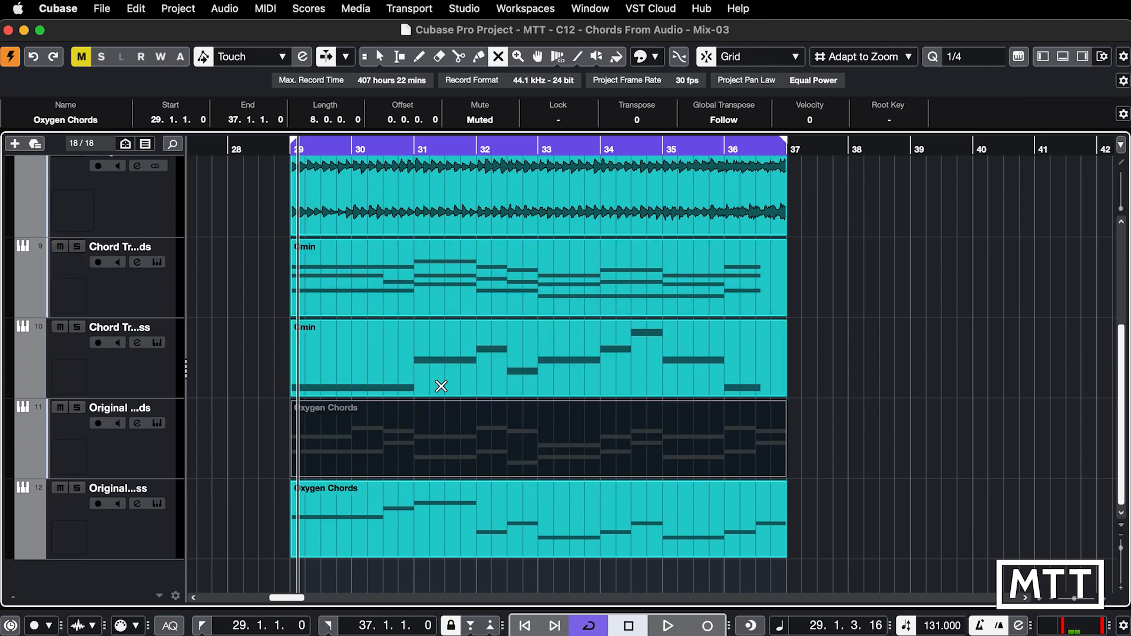
click(431, 389)
click(427, 459)
click(386, 513)
key(1)
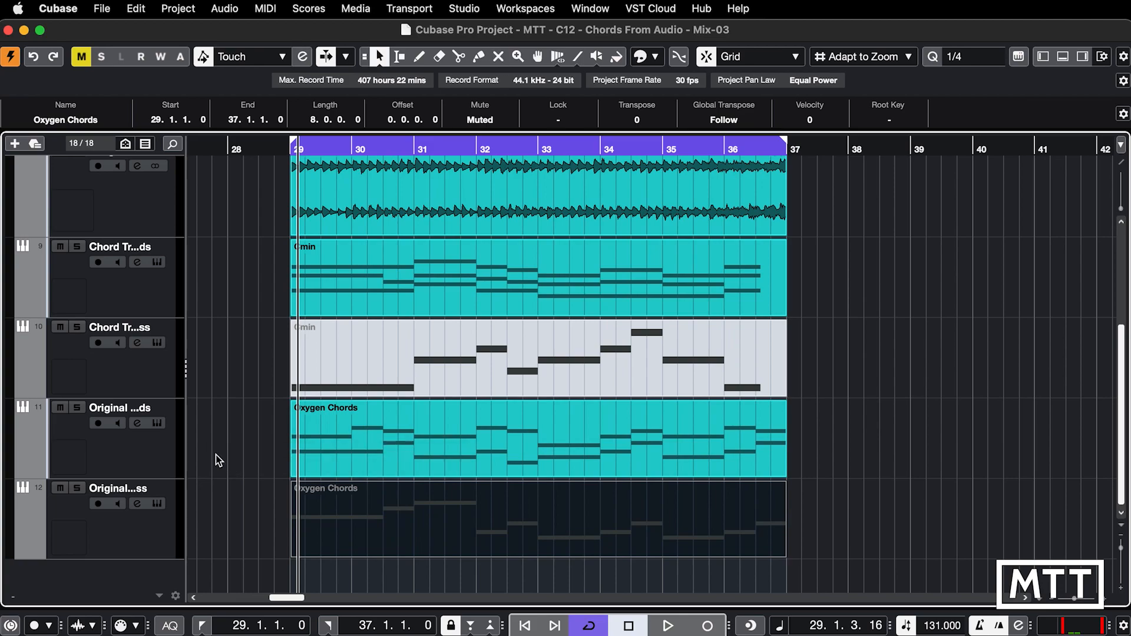
Play the extracted and original chord parts together from bar 29.
key(KP_1)
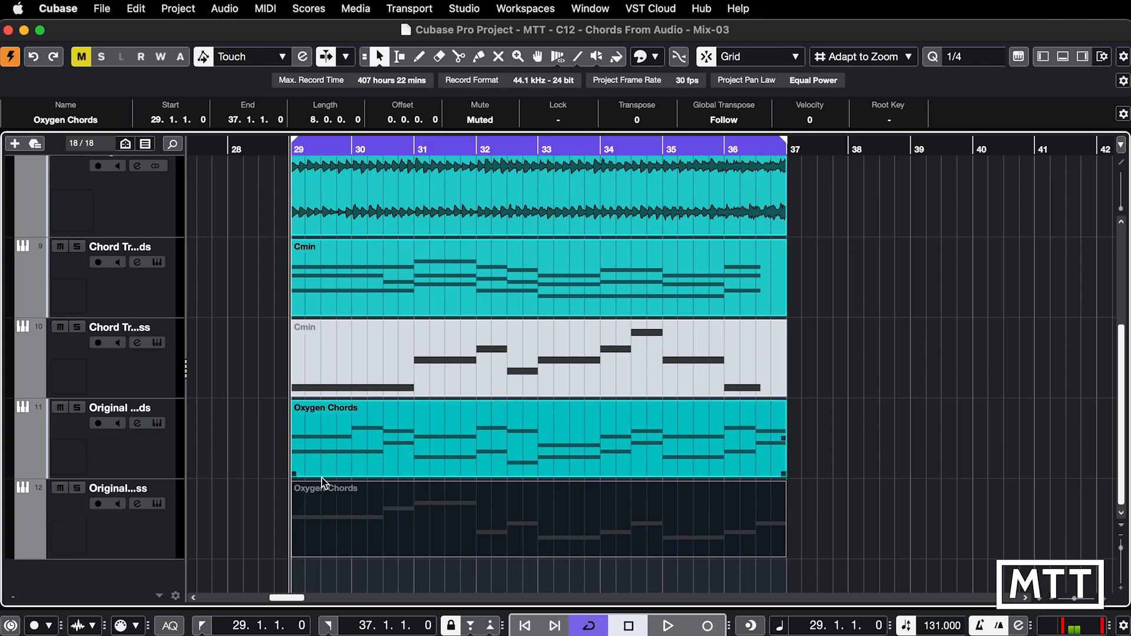
key(space)
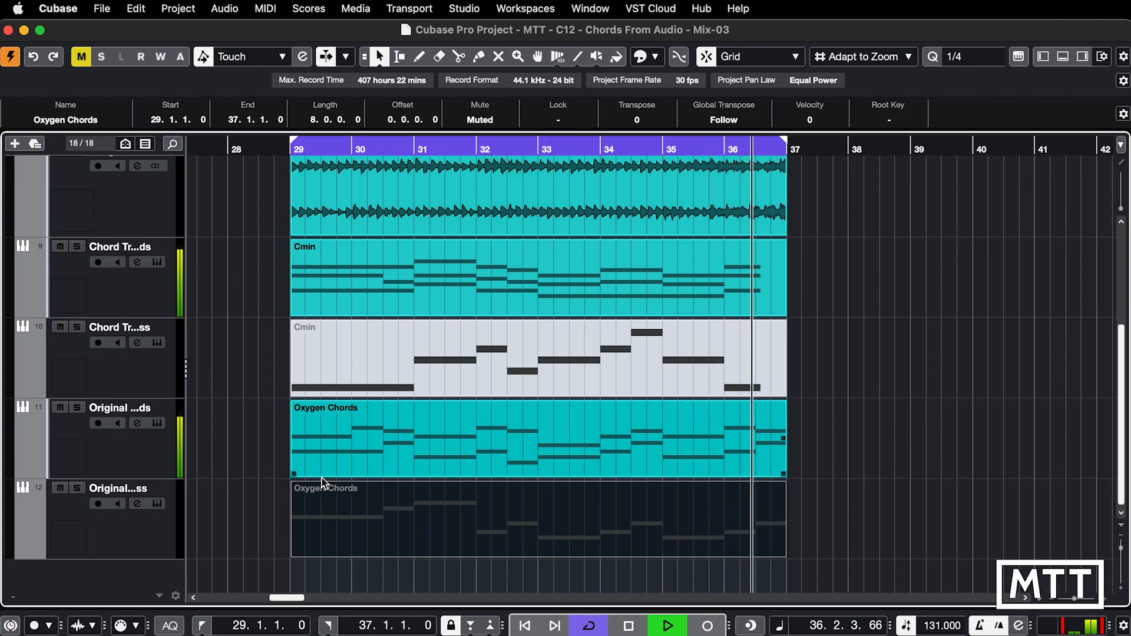
key(space)
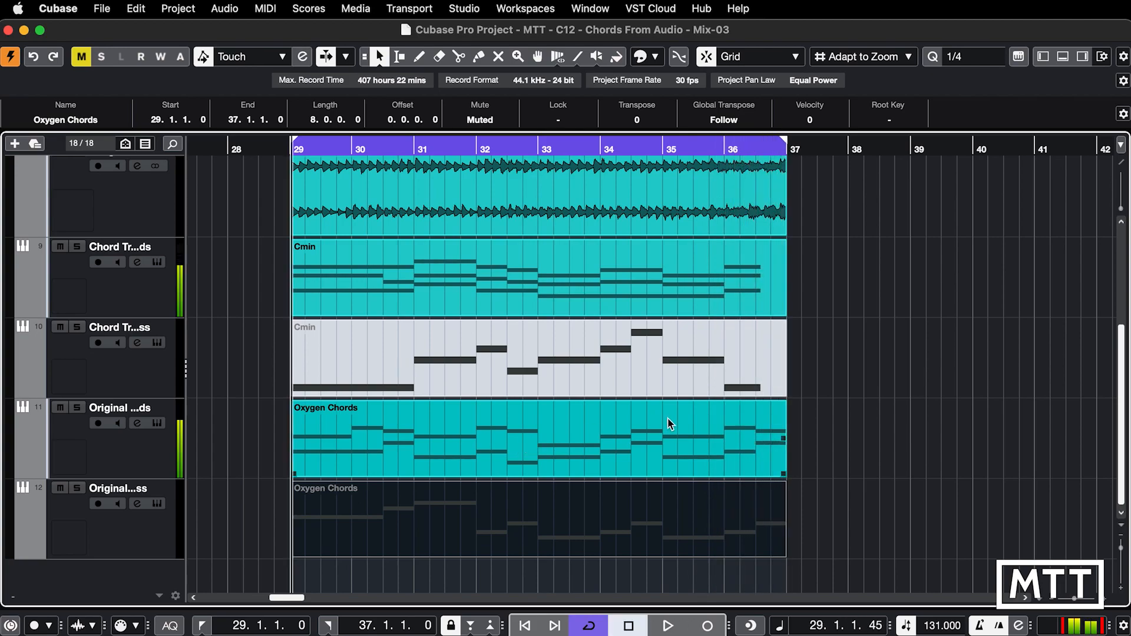
Move the original Oxygen Chords part from track 11 onto the extracted Cmin part on track 9.
click(605, 426)
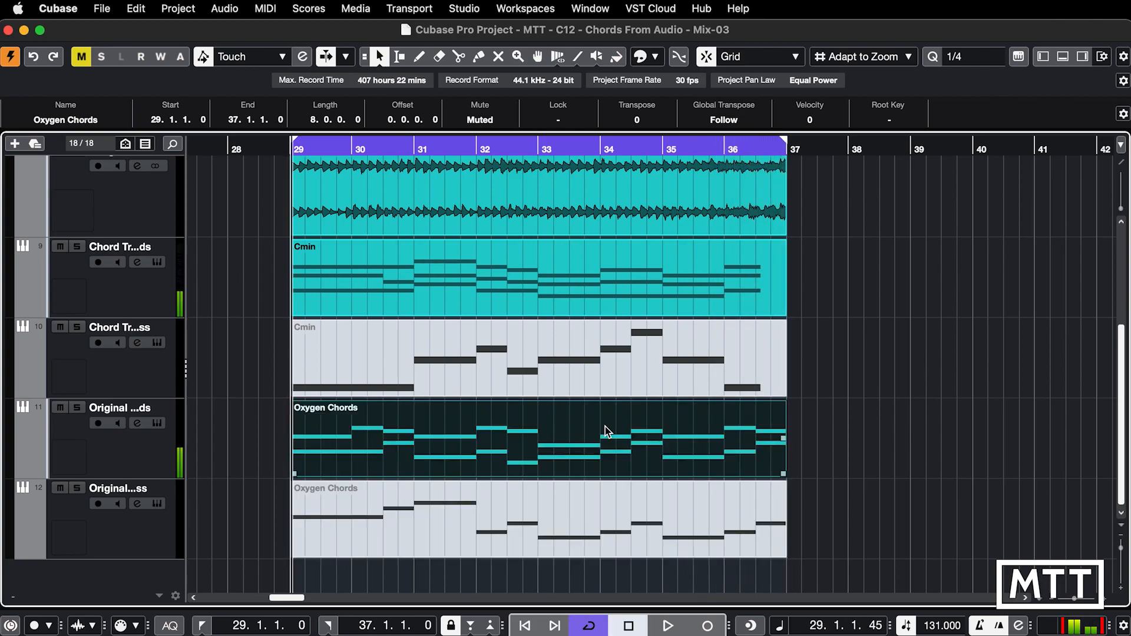
drag(606, 427, 611, 281)
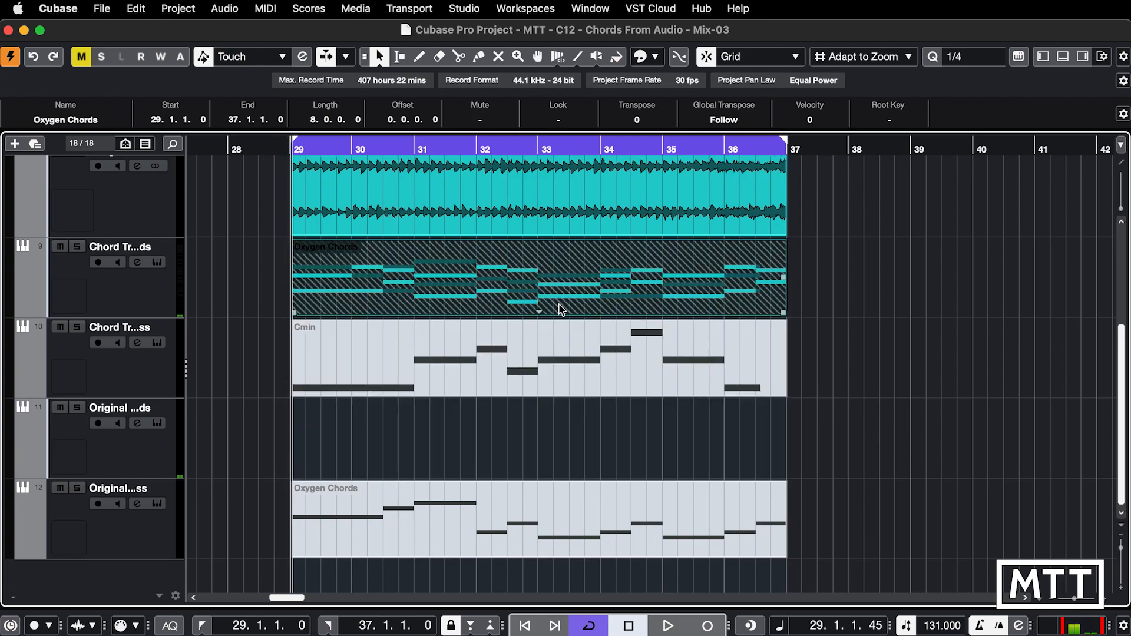
Examine the overlaid original and extracted chord notes on track 9 at an enlarged track height.
key(shift+h)
key(shift+h)
key(shift+h)
key(shift+h)
key(shift+h)
key(shift+h)
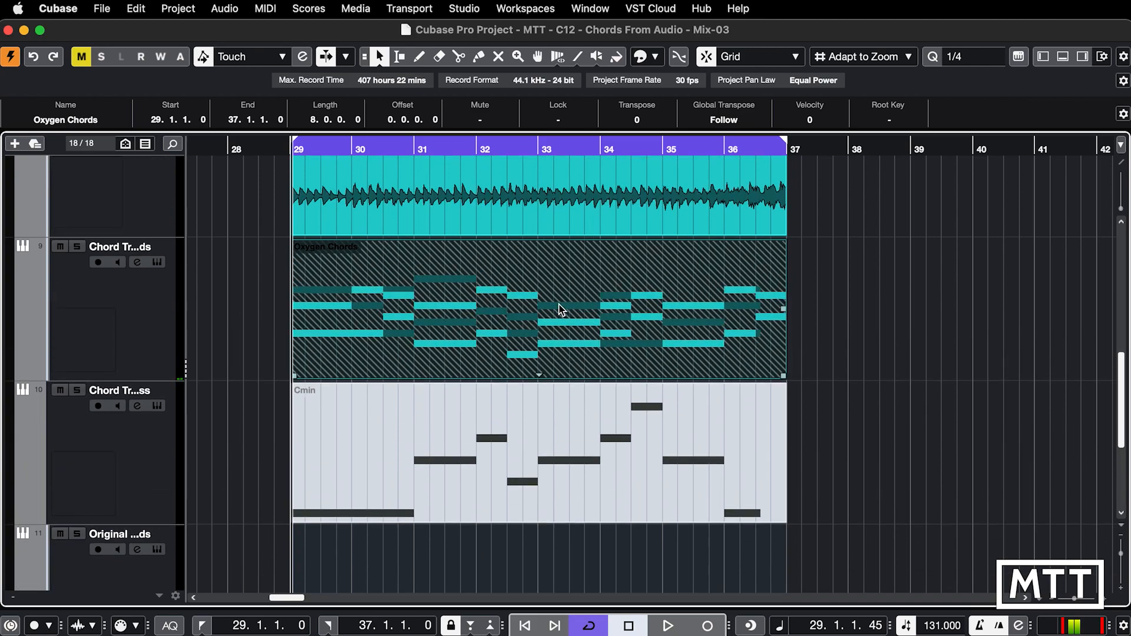
key(shift+h)
key(shift+h)
key(shift+h)
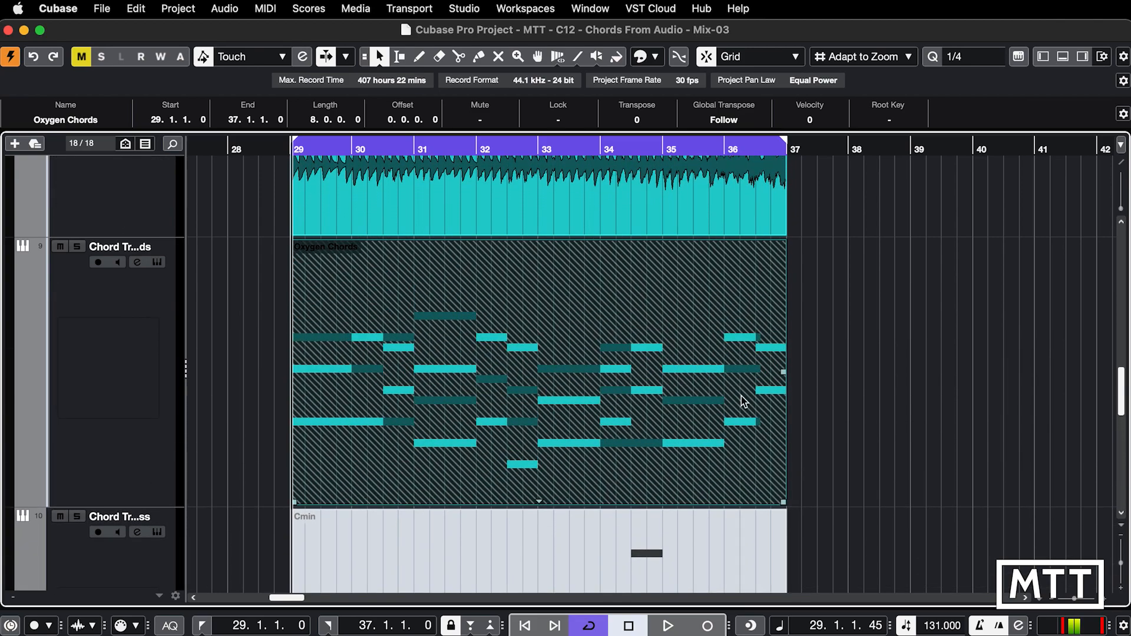
click(852, 430)
click(616, 434)
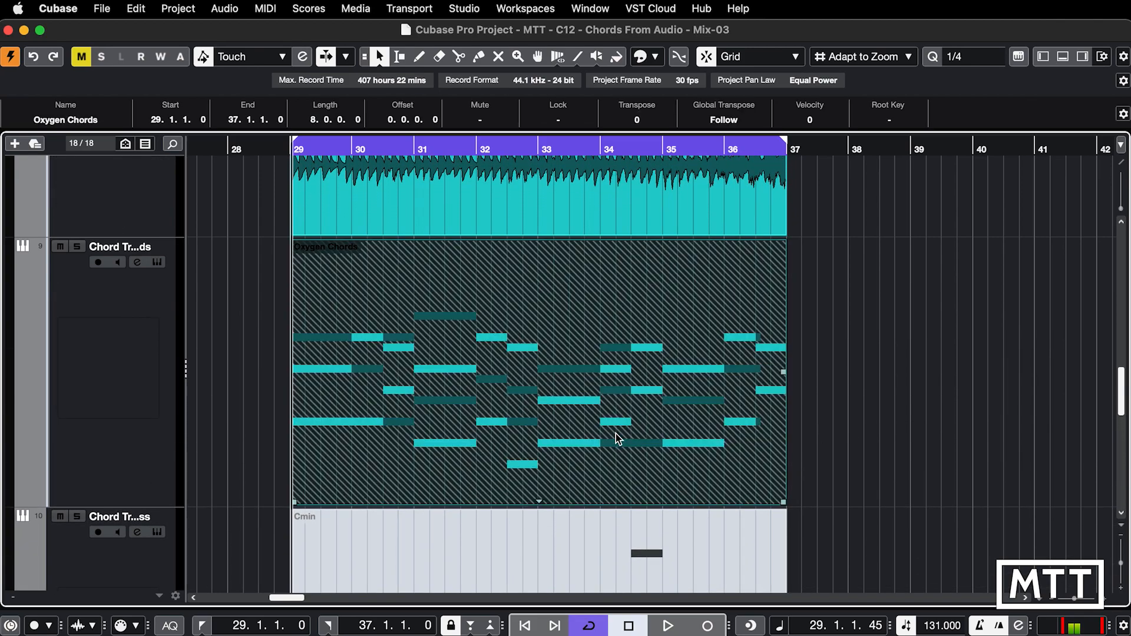